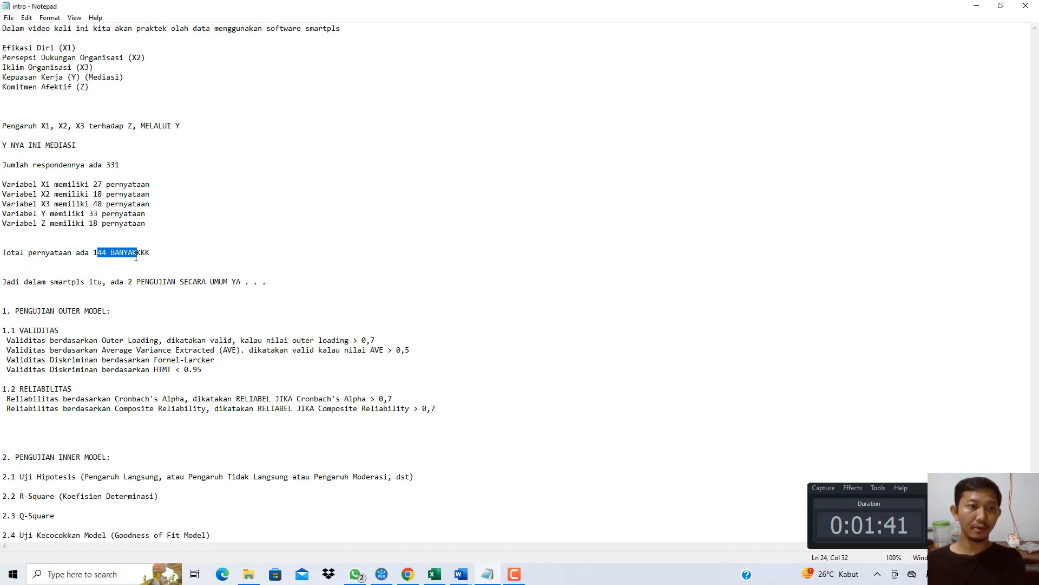
Compare the statement counts for variables X1, X2 and X3 in the Notepad notes with the item columns on Excel's Data Rapi sheet
{"action": "left_click_drag", "start_coordinate": [107, 184], "coordinate": [42, 187]}
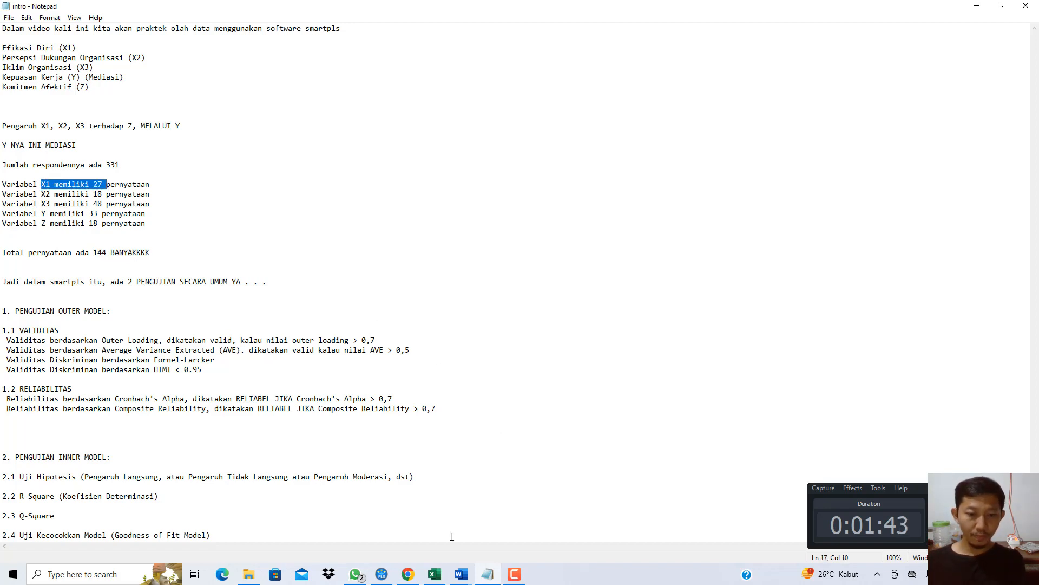
{"action": "left_click", "coordinate": [435, 574]}
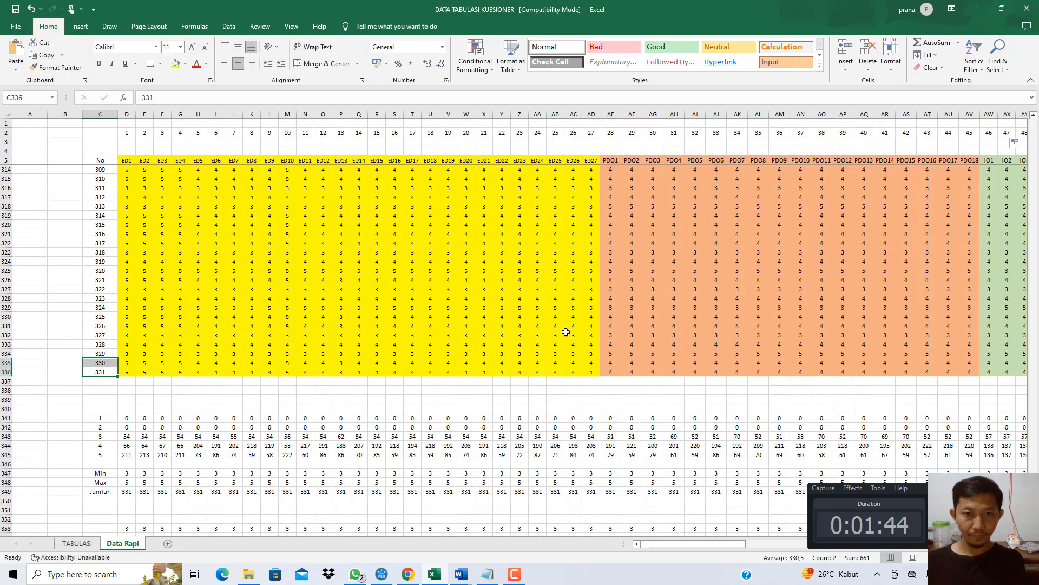
{"action": "left_click", "coordinate": [591, 159]}
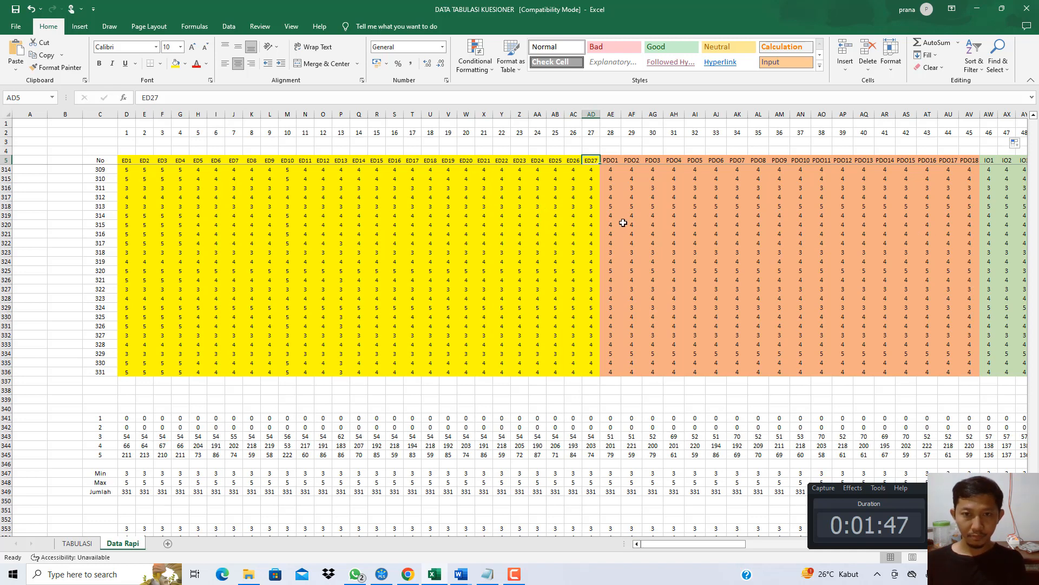
{"action": "key", "text": "alt+Tab"}
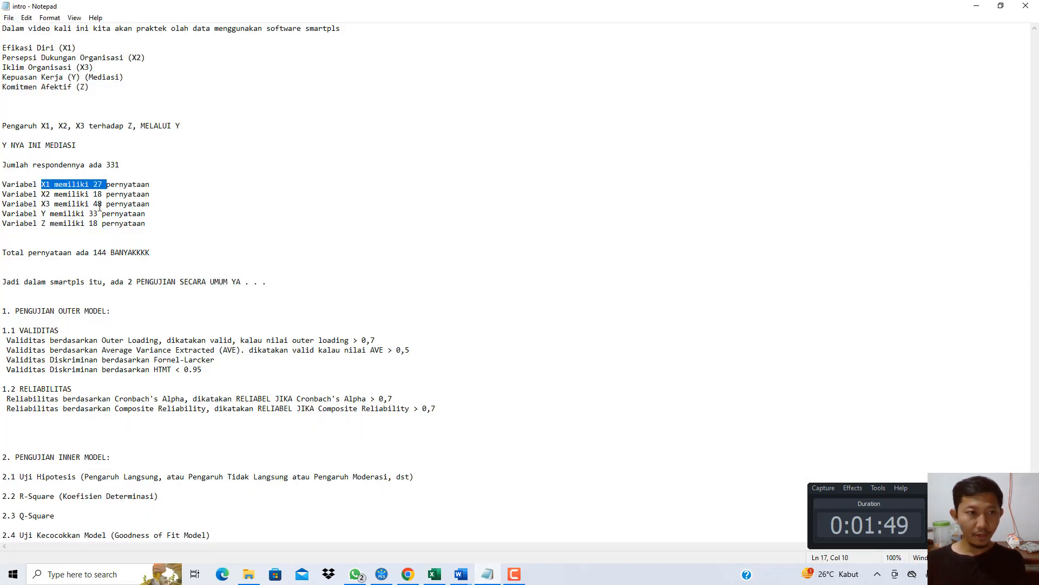
{"action": "left_click_drag", "start_coordinate": [93, 194], "coordinate": [115, 194]}
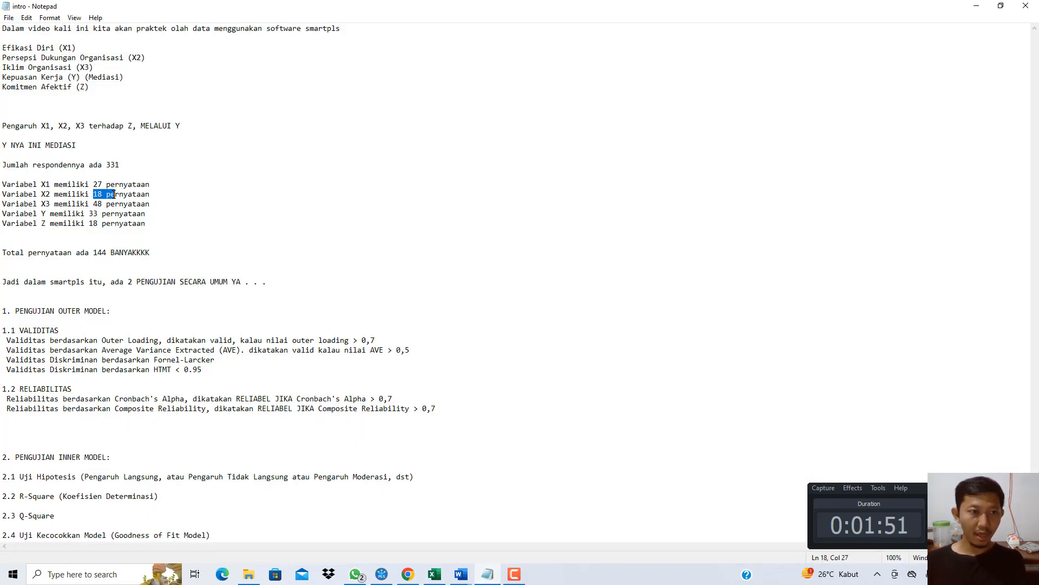
{"action": "left_click", "coordinate": [440, 574]}
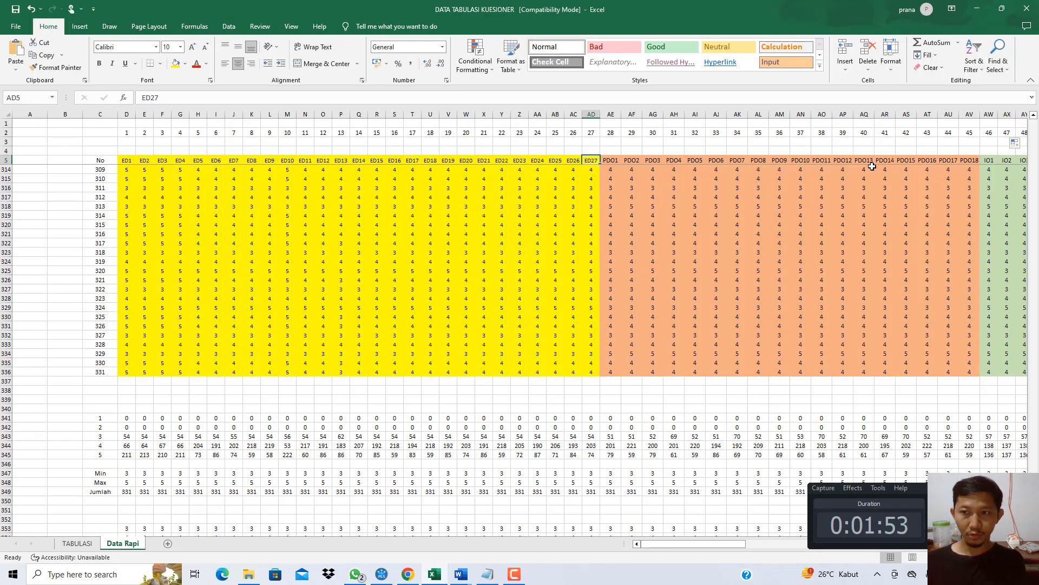
{"action": "left_click_drag", "start_coordinate": [669, 545], "coordinate": [785, 573]}
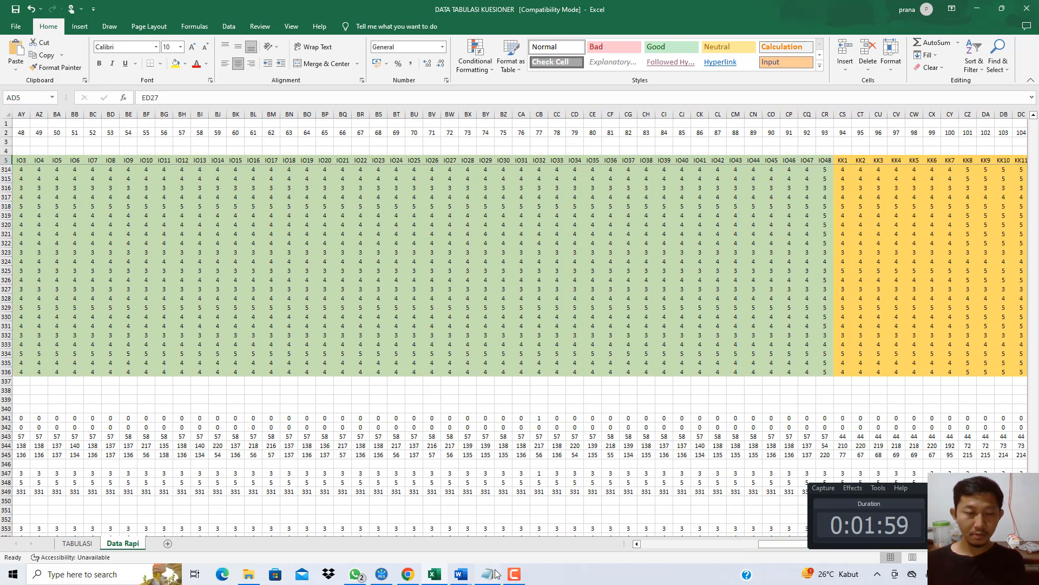
Compare the notes' statement counts for variables Y and Z with the KK and KA item columns in the Excel questionnaire workbook
{"action": "left_click", "coordinate": [488, 573]}
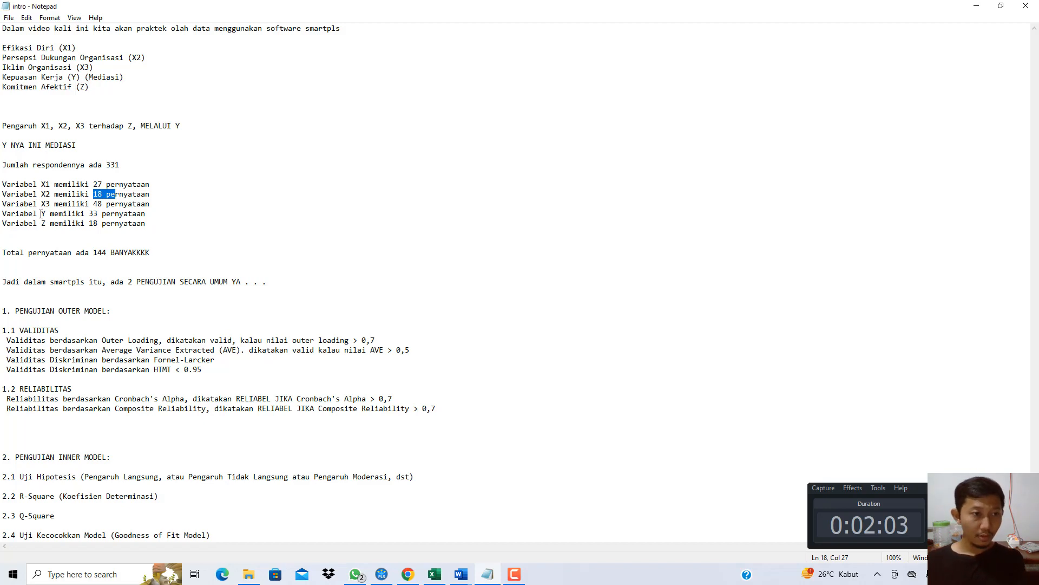
{"action": "left_click_drag", "start_coordinate": [33, 214], "coordinate": [86, 215]}
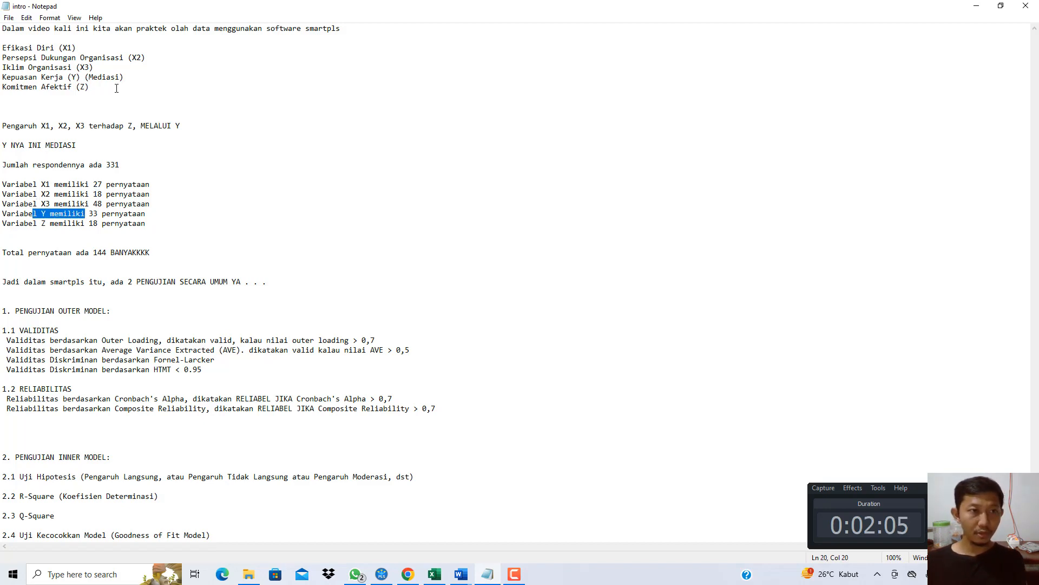
{"action": "left_click", "coordinate": [434, 574]}
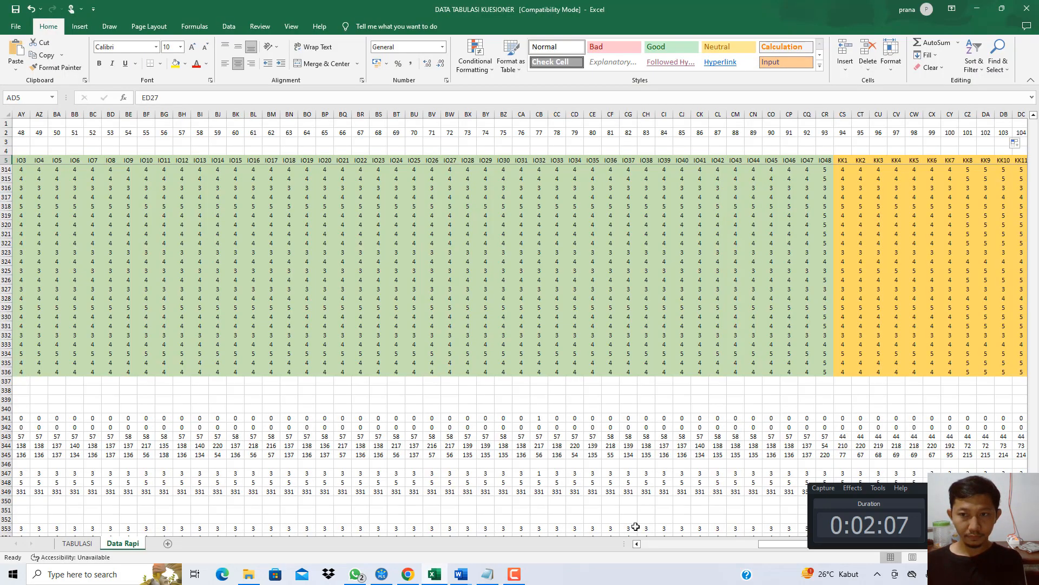
{"action": "left_click_drag", "start_coordinate": [761, 545], "coordinate": [856, 546]}
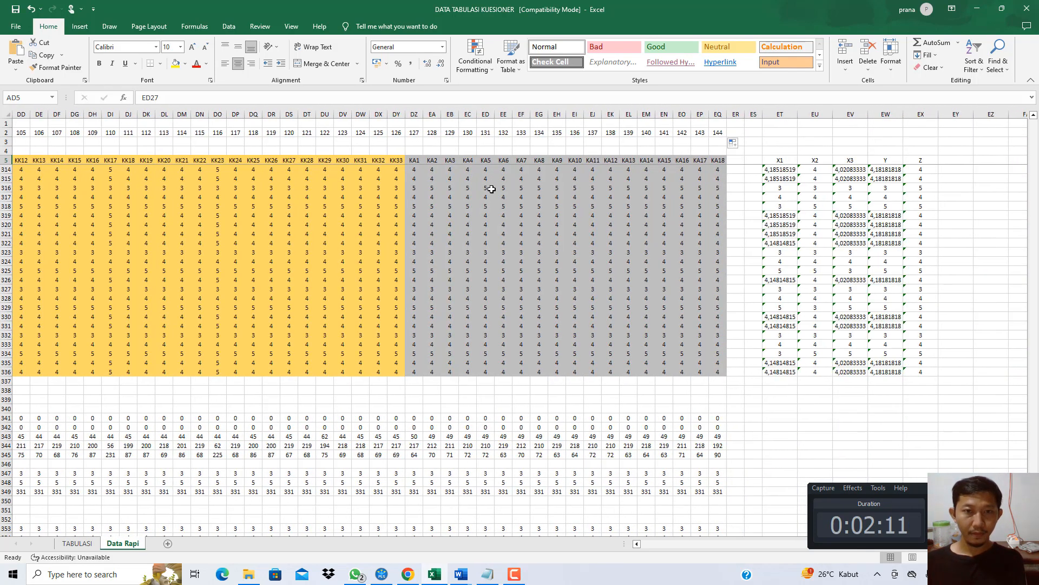
{"action": "left_click", "coordinate": [488, 574]}
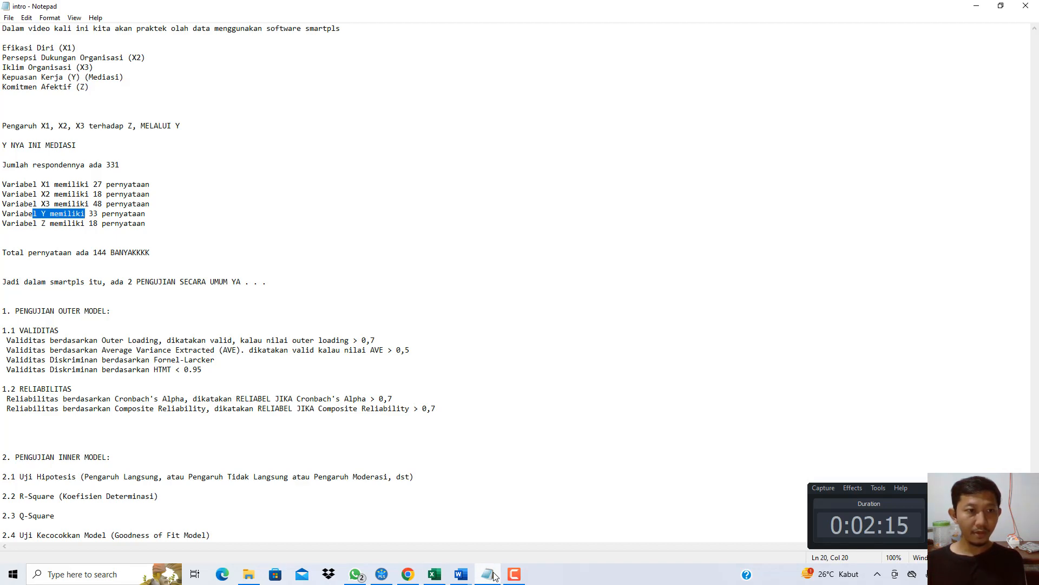
{"action": "left_click", "coordinate": [490, 574]}
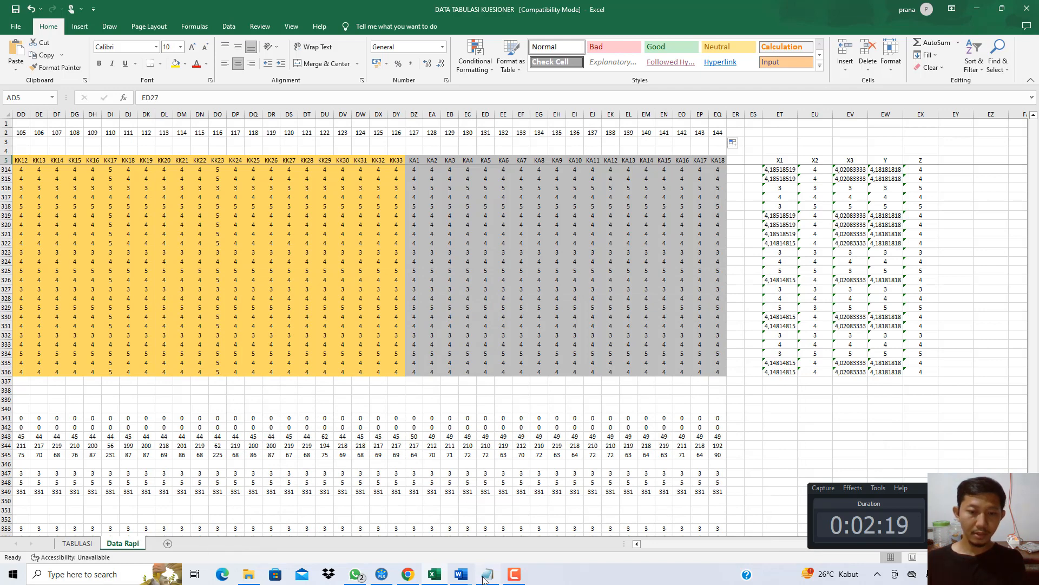
Review the research model diagram and its hypothesis paths in the Word document HIPOTESIS UTK OLAH DATA, and minimize the document
{"action": "mouse_move", "coordinate": [462, 575]}
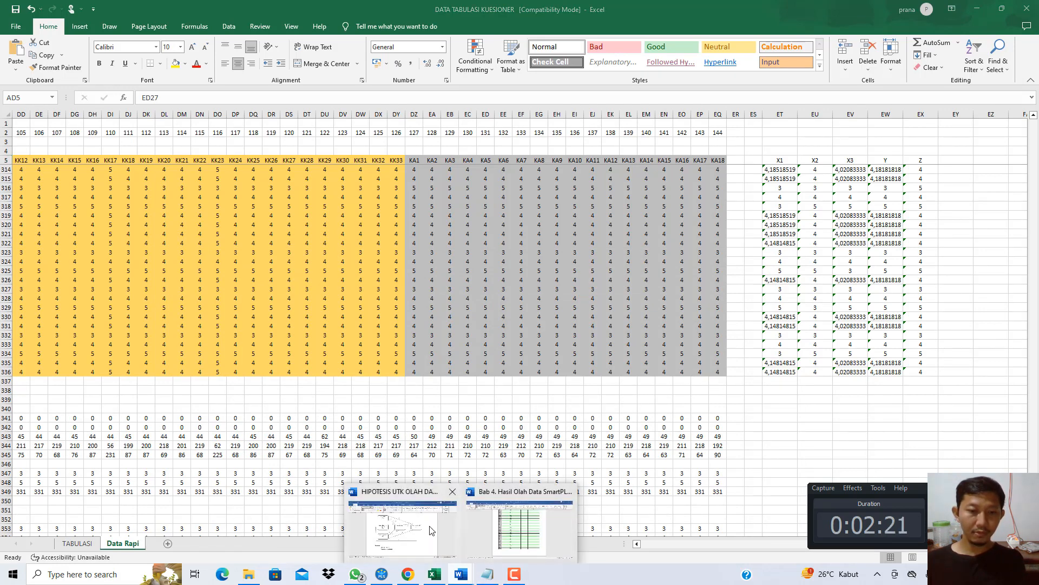
{"action": "left_click", "coordinate": [431, 531]}
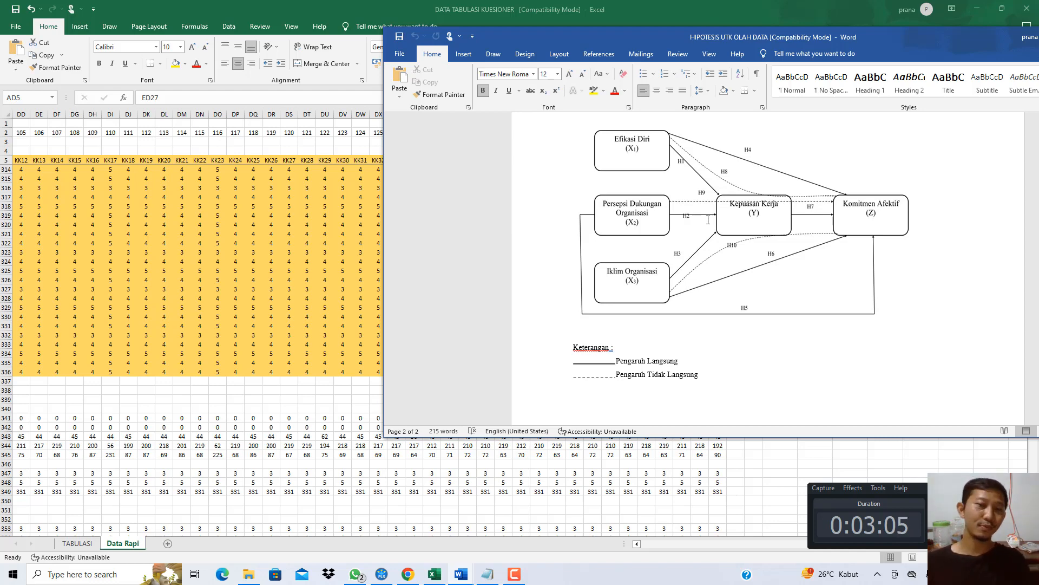
{"action": "left_click_drag", "start_coordinate": [947, 36], "coordinate": [775, 84]}
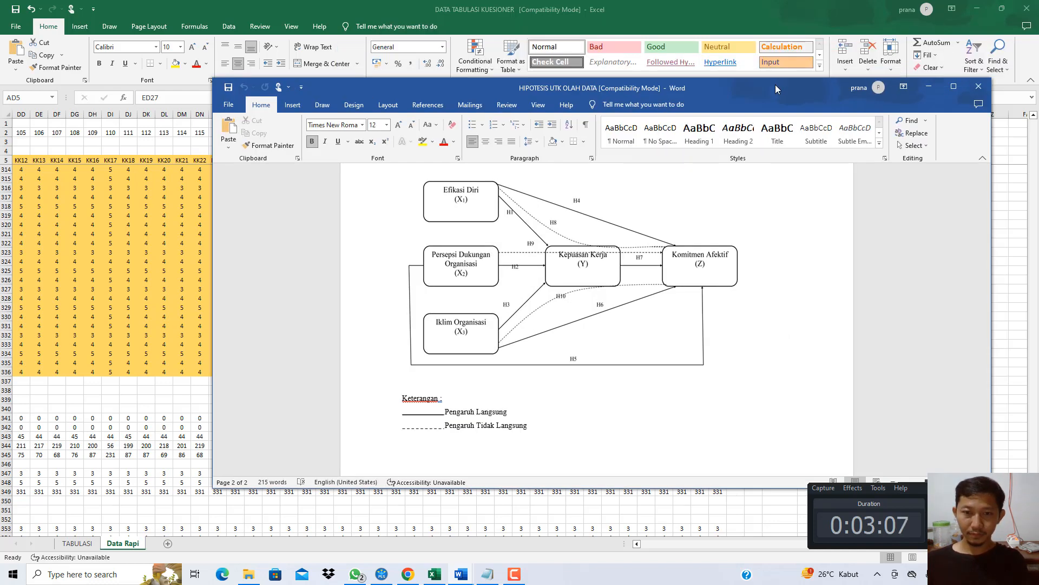
{"action": "left_click", "coordinate": [931, 85]}
Return to the Notepad notes and review the two general SmartPLS tests, covering the outer model's validity and reliability headings and the inner model heading
{"action": "left_click", "coordinate": [488, 574]}
{"action": "left_click_drag", "start_coordinate": [8, 284], "coordinate": [110, 281]}
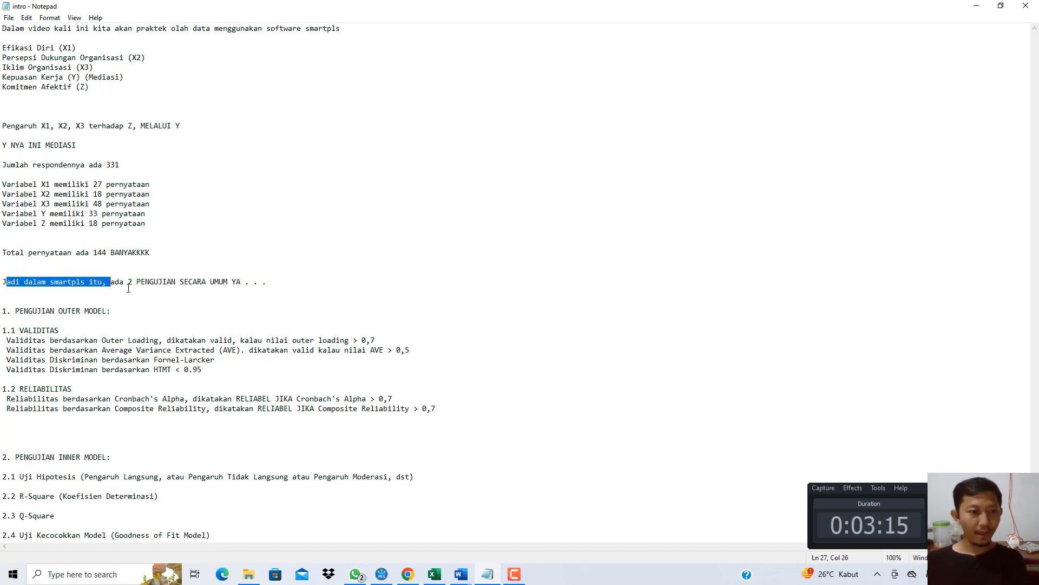
{"action": "left_click", "coordinate": [131, 291]}
{"action": "left_click_drag", "start_coordinate": [127, 280], "coordinate": [245, 280]}
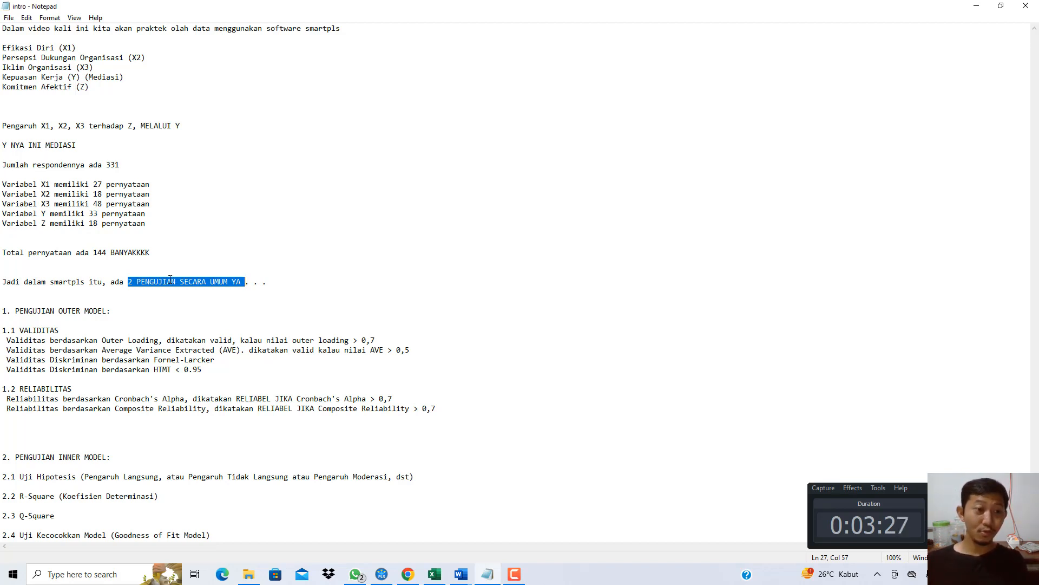
{"action": "left_click_drag", "start_coordinate": [2, 312], "coordinate": [117, 309]}
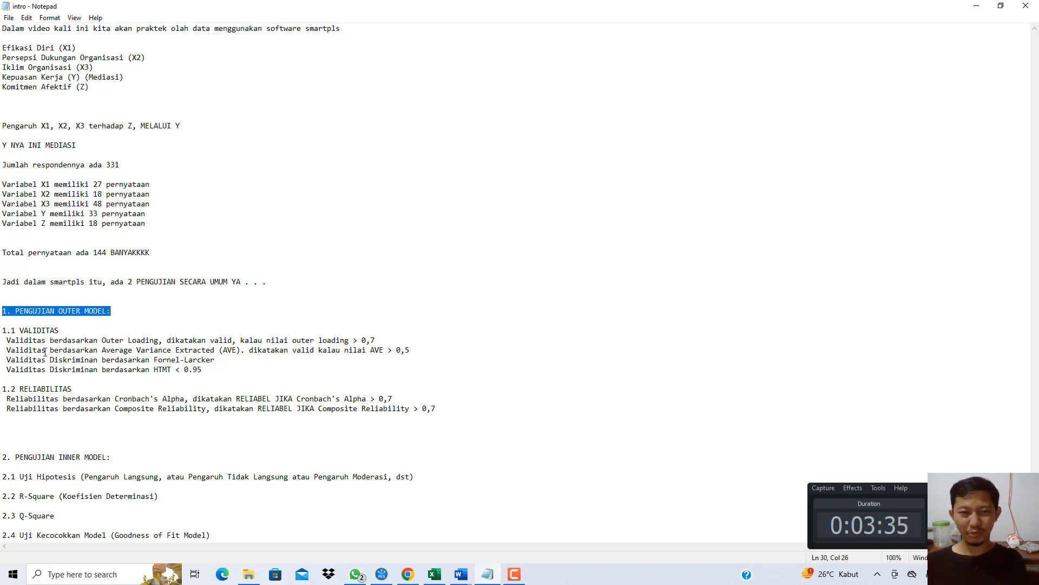
{"action": "left_click_drag", "start_coordinate": [2, 331], "coordinate": [38, 330]}
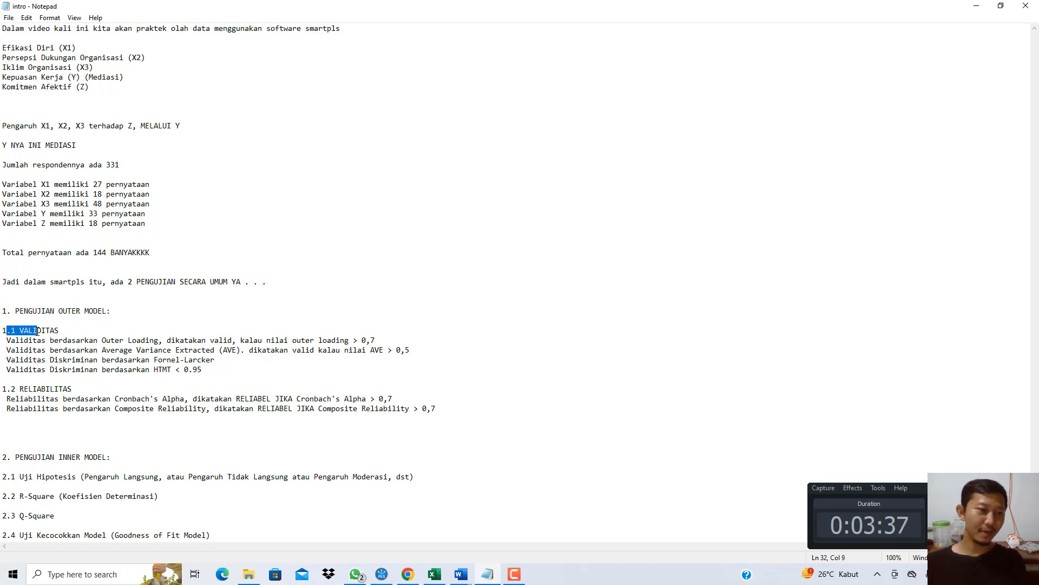
{"action": "left_click_drag", "start_coordinate": [2, 389], "coordinate": [51, 391]}
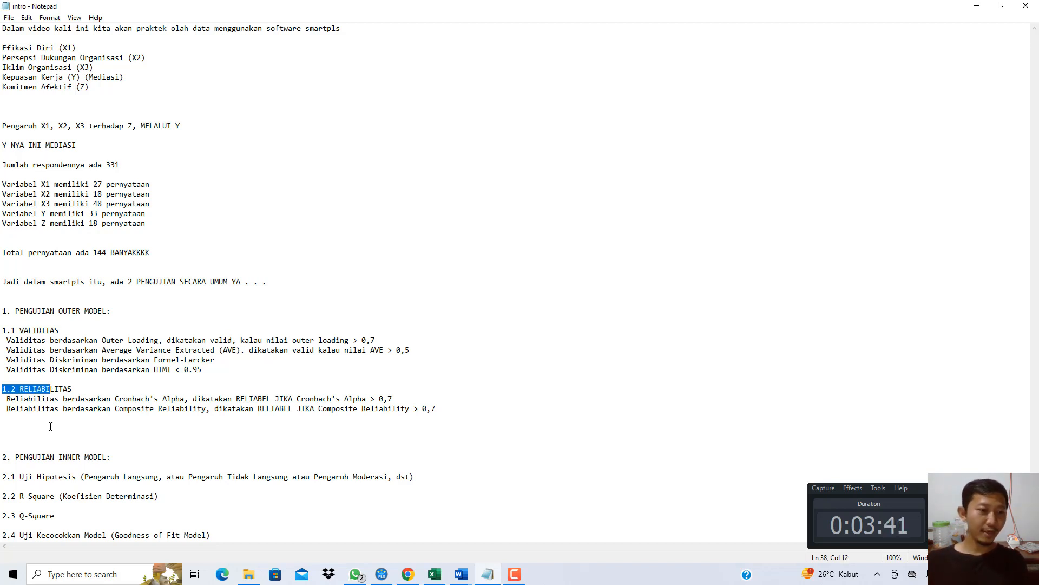
{"action": "left_click_drag", "start_coordinate": [2, 456], "coordinate": [101, 452]}
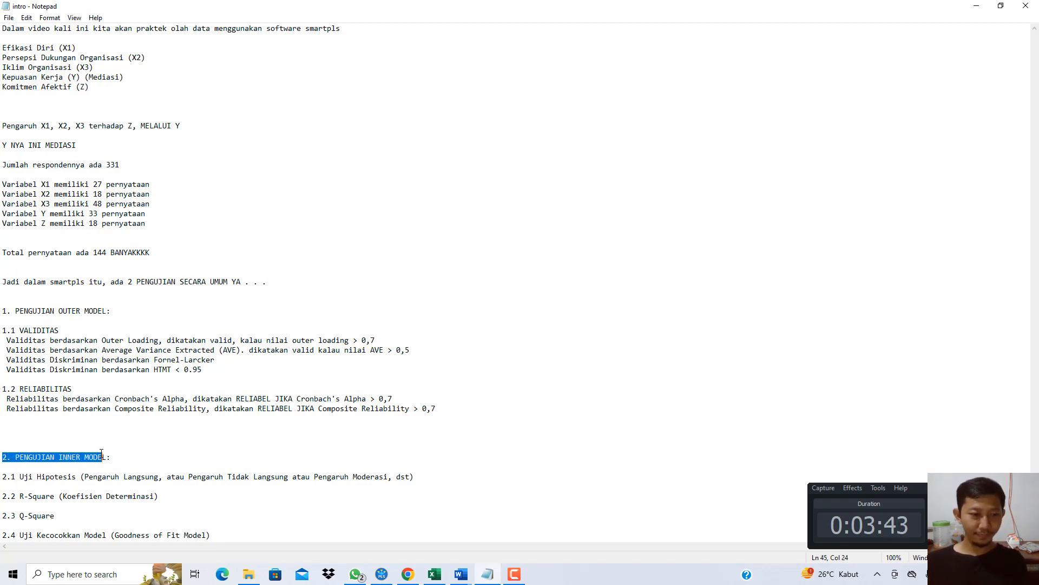
Review the inner model tests in the notes: hypothesis testing of direct and indirect effects, R-Square, Q-Square and Goodness of Fit
{"action": "left_click", "coordinate": [32, 477]}
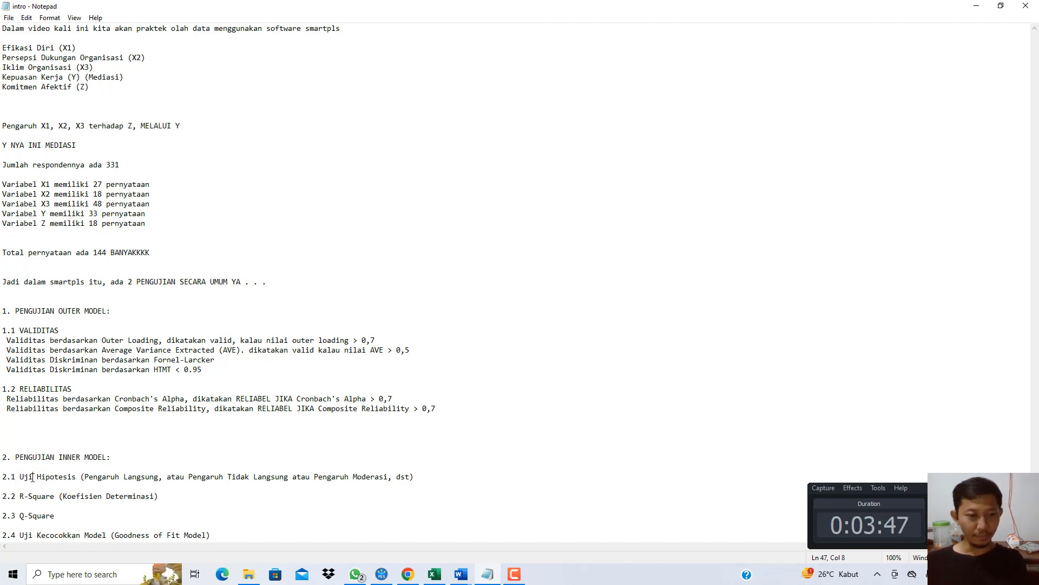
{"action": "left_click_drag", "start_coordinate": [33, 476], "coordinate": [69, 478]}
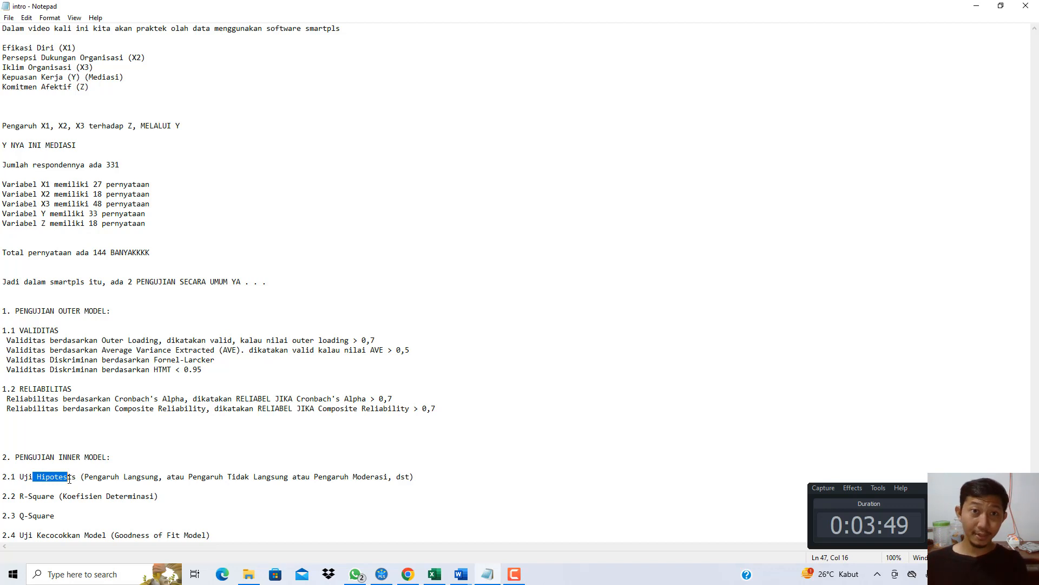
{"action": "left_click_drag", "start_coordinate": [98, 477], "coordinate": [277, 479]}
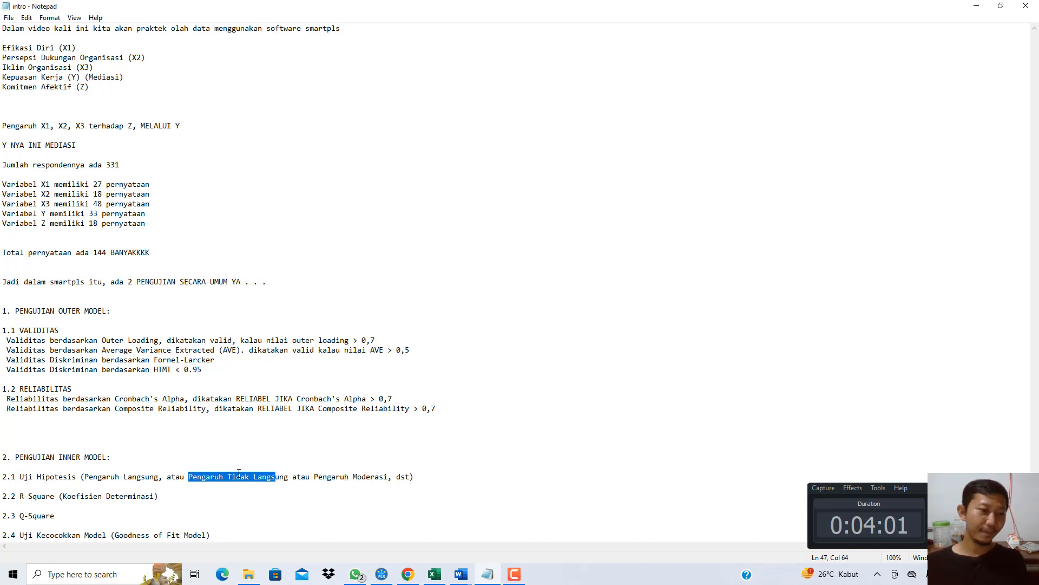
{"action": "left_click_drag", "start_coordinate": [36, 453], "coordinate": [123, 477]}
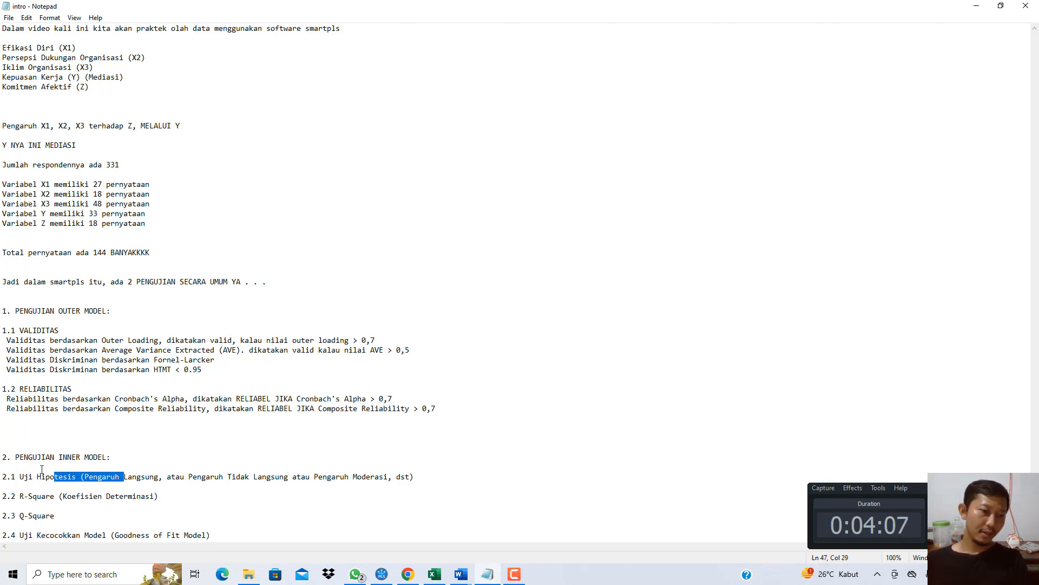
{"action": "left_click_drag", "start_coordinate": [37, 495], "coordinate": [79, 502]}
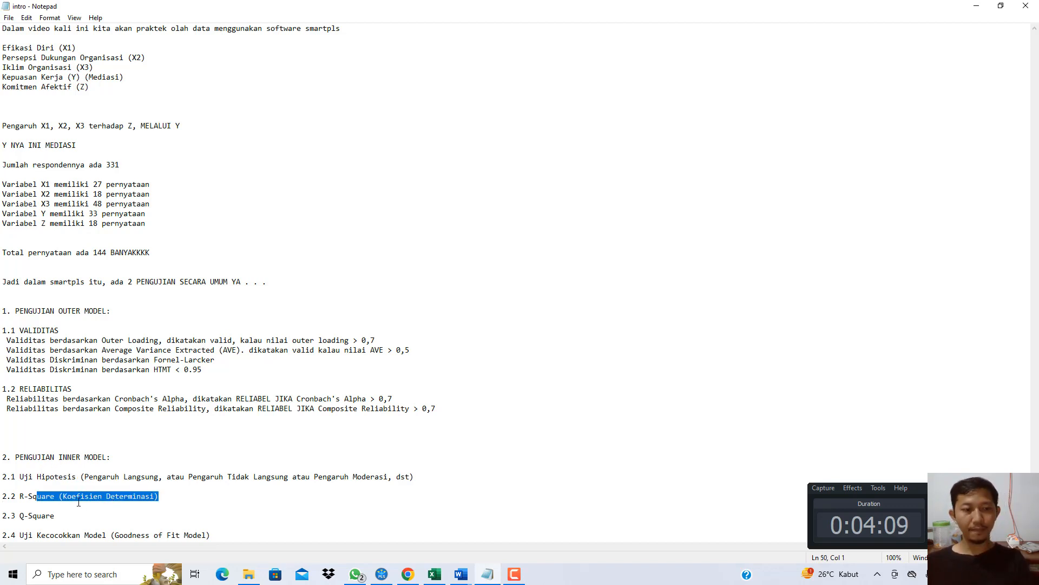
{"action": "left_click_drag", "start_coordinate": [20, 515], "coordinate": [89, 536]}
{"action": "left_click_drag", "start_coordinate": [57, 461], "coordinate": [54, 515]}
{"action": "left_click", "coordinate": [97, 457]}
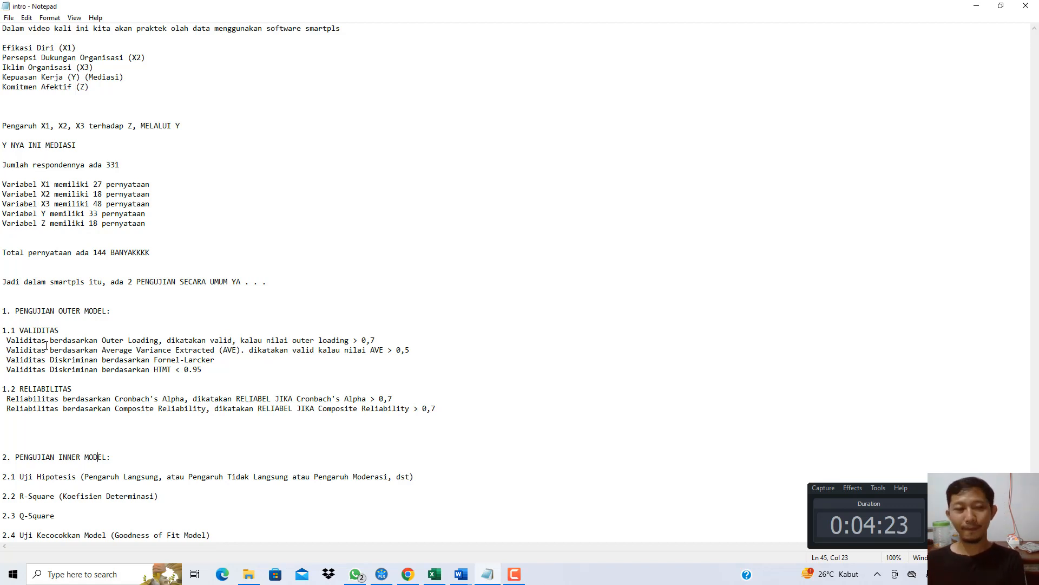
Review the validity criteria in the notes: outer loading, Average Variance Extracted, Fornell-Larcker and HTMT
{"action": "left_click_drag", "start_coordinate": [116, 339], "coordinate": [151, 342]}
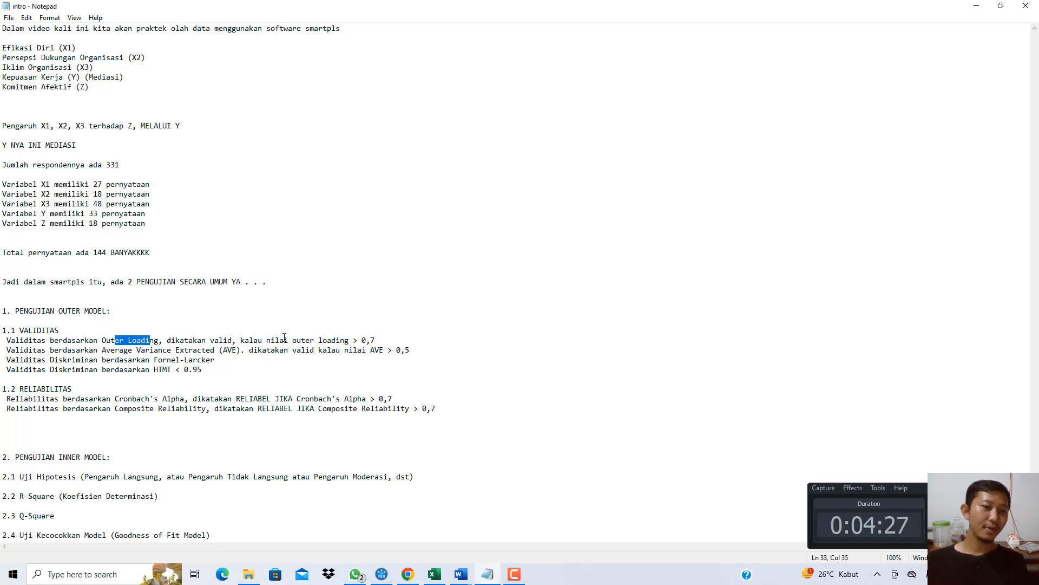
{"action": "left_click_drag", "start_coordinate": [375, 341], "coordinate": [297, 341]}
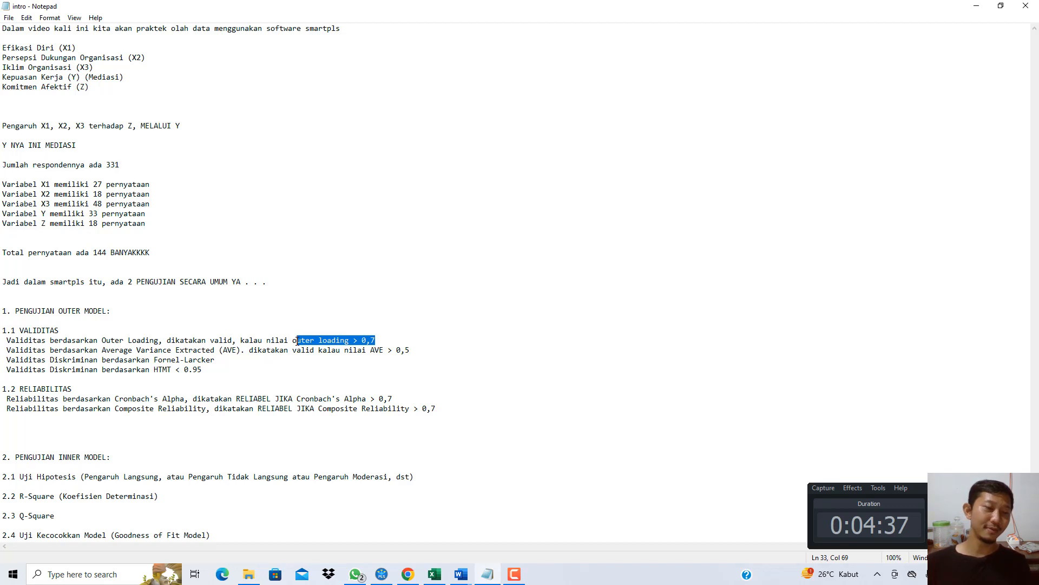
{"action": "left_click_drag", "start_coordinate": [98, 340], "coordinate": [380, 339]}
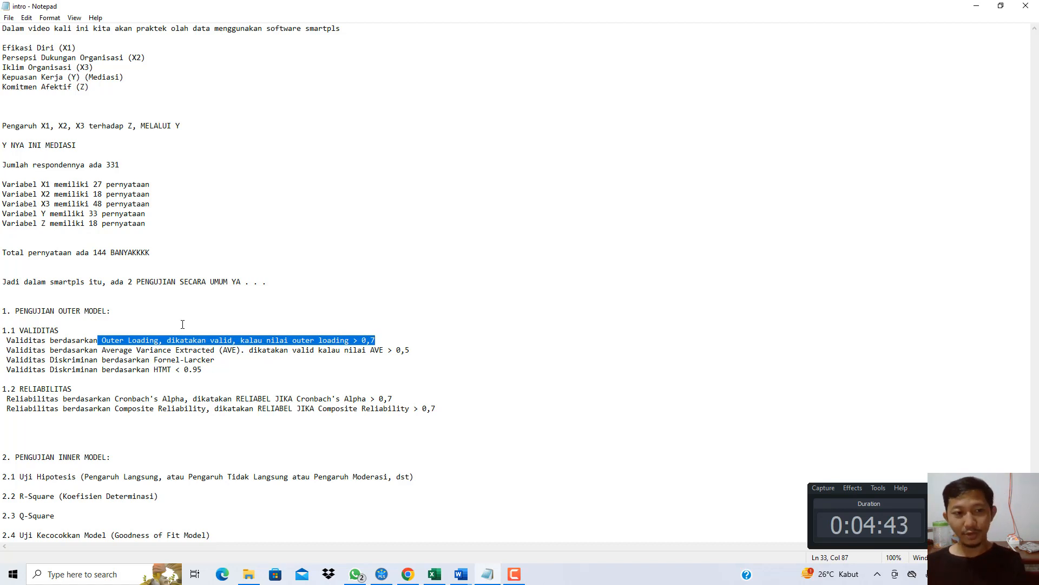
{"action": "left_click", "coordinate": [191, 309]}
{"action": "left_click_drag", "start_coordinate": [46, 351], "coordinate": [181, 352]}
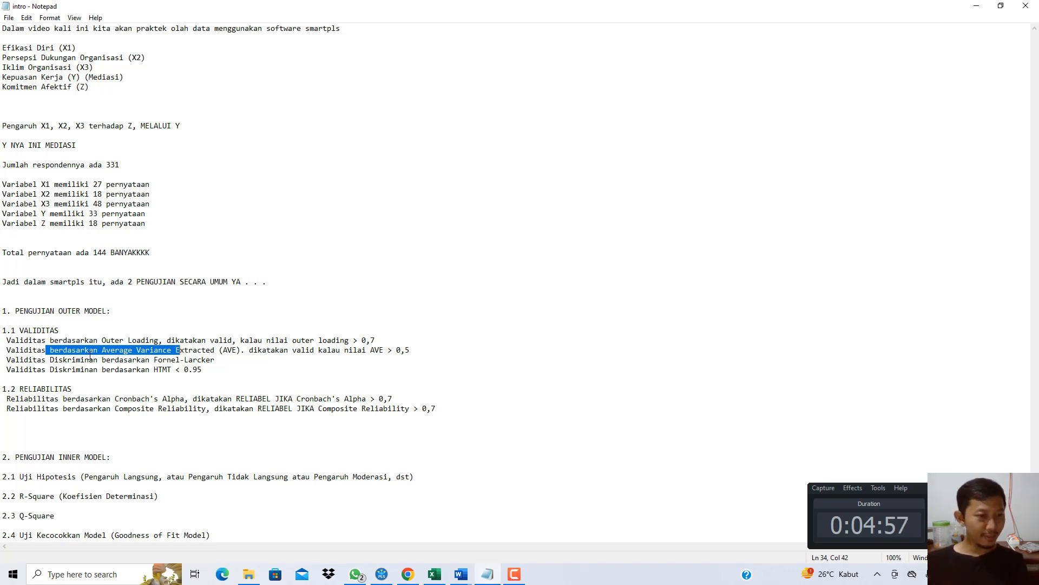
{"action": "left_click_drag", "start_coordinate": [203, 373], "coordinate": [2, 345]}
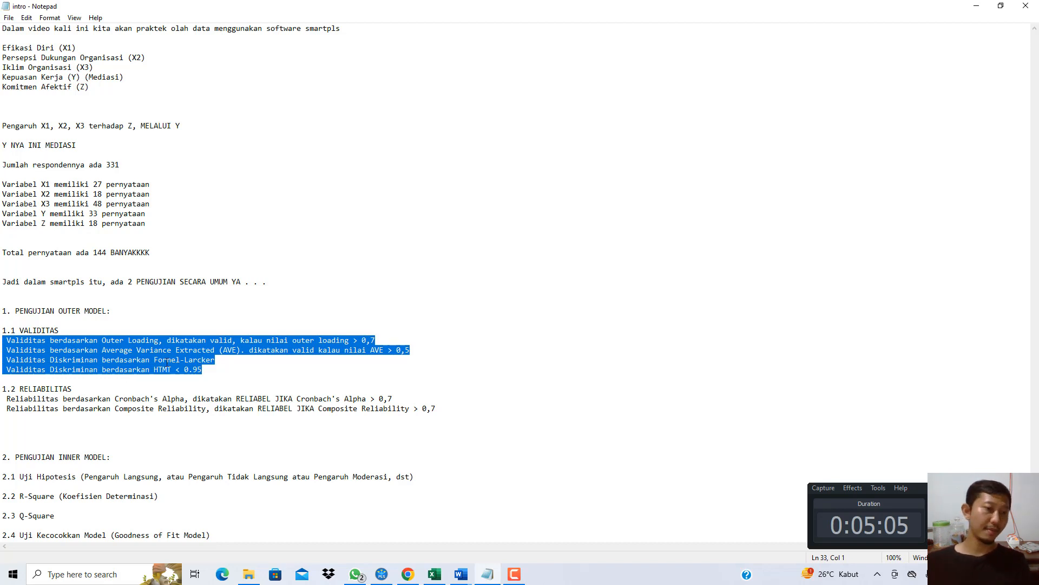
{"action": "left_click", "coordinate": [234, 349]}
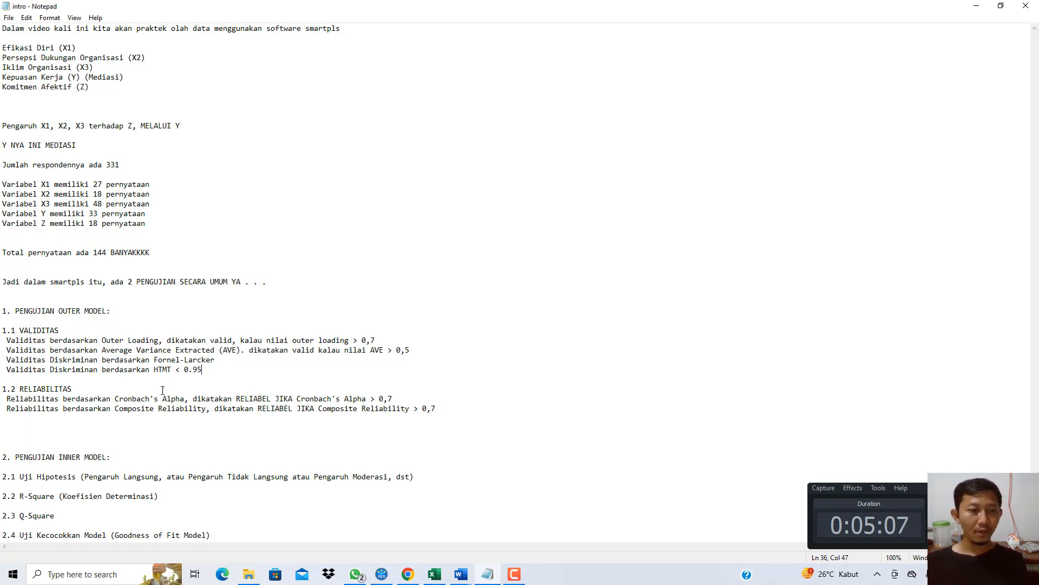
Review the reliability criteria in the notes: Cronbach's Alpha and Composite Reliability with their thresholds
{"action": "left_click_drag", "start_coordinate": [50, 391], "coordinate": [52, 390]}
{"action": "left_click_drag", "start_coordinate": [136, 399], "coordinate": [169, 396]}
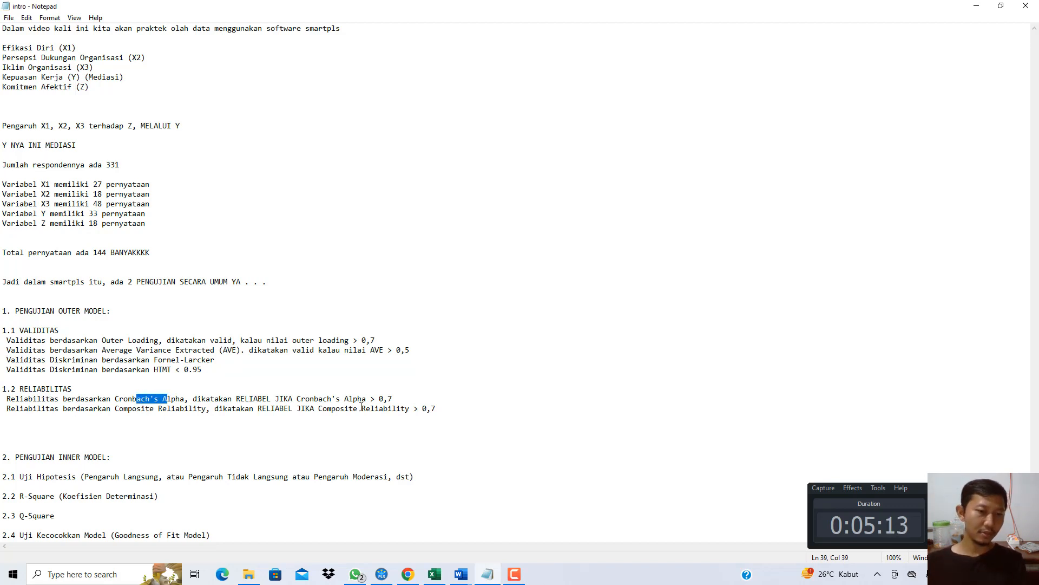
{"action": "left_click_drag", "start_coordinate": [409, 399], "coordinate": [294, 395]}
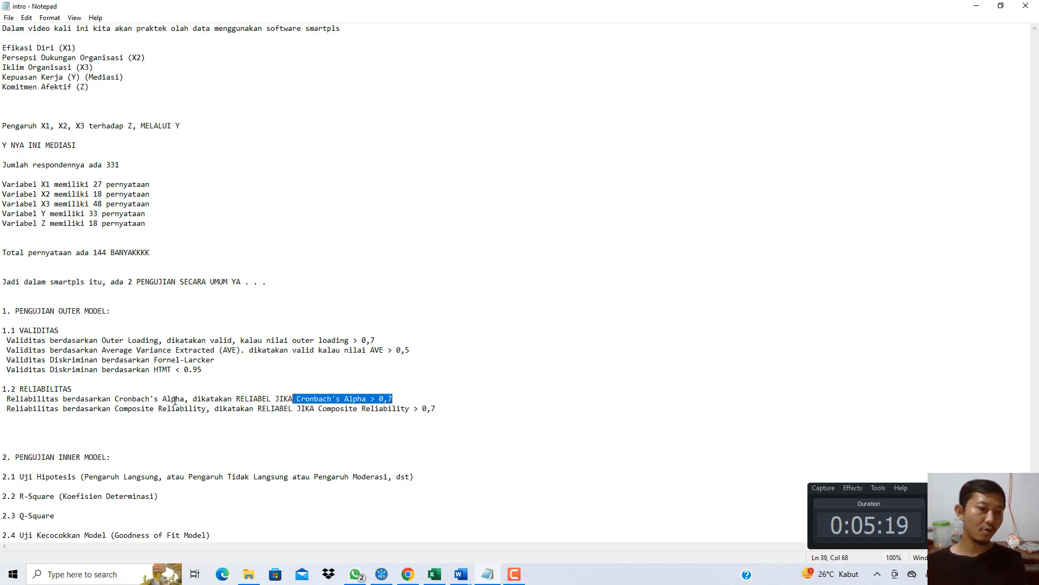
{"action": "left_click_drag", "start_coordinate": [155, 408], "coordinate": [197, 408]}
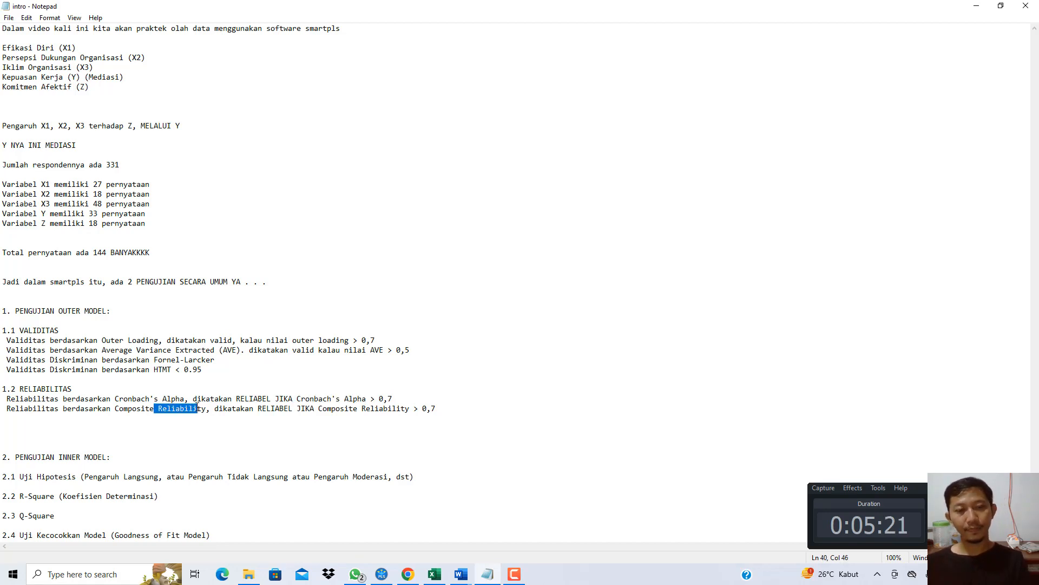
{"action": "left_click_drag", "start_coordinate": [431, 411], "coordinate": [247, 397]}
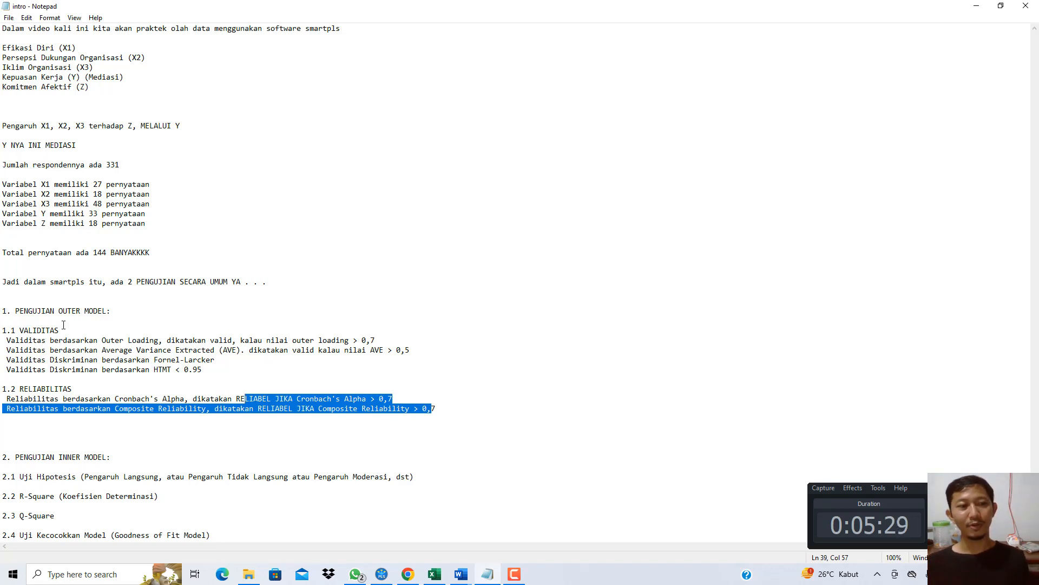
Review the validity and reliability headings in the notes, plus the inner model heading with its hypothesis test line
{"action": "left_click_drag", "start_coordinate": [66, 324], "coordinate": [20, 341]}
{"action": "left_click_drag", "start_coordinate": [63, 389], "coordinate": [32, 384]}
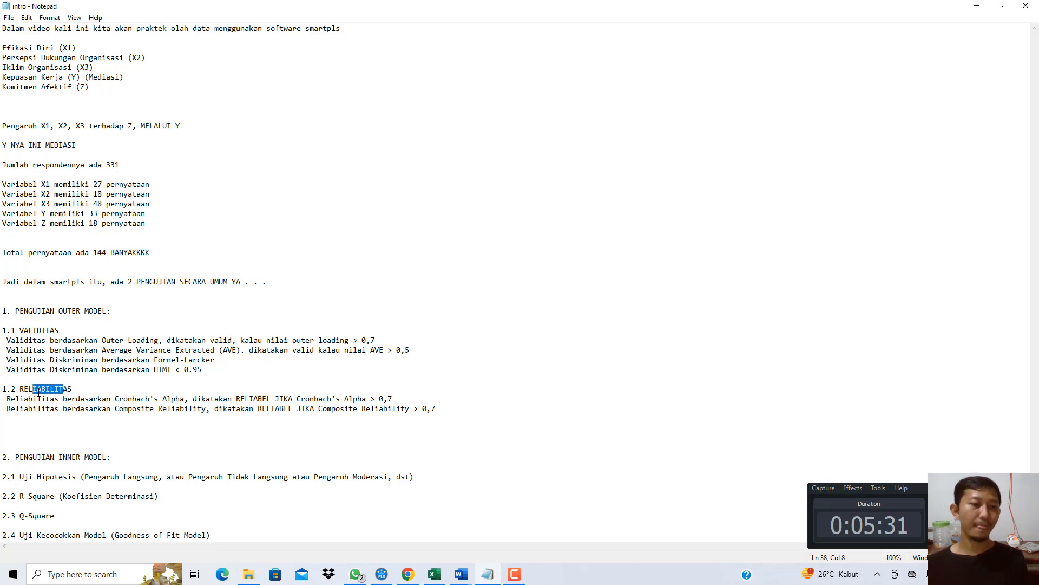
{"action": "left_click_drag", "start_coordinate": [77, 460], "coordinate": [33, 460]}
{"action": "left_click_drag", "start_coordinate": [414, 477], "coordinate": [20, 476]}
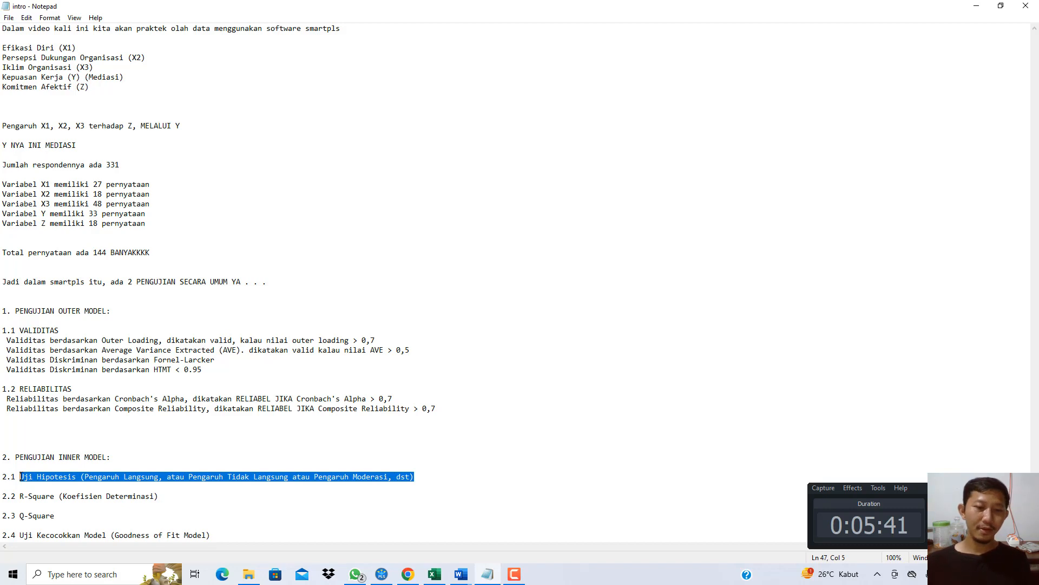
Switch to the DATA TABULASI KUESIONER workbook in Excel and copy all indicator headers and respondent answers from the Data Rapi sheet, starting at ED1
{"action": "left_click", "coordinate": [434, 574]}
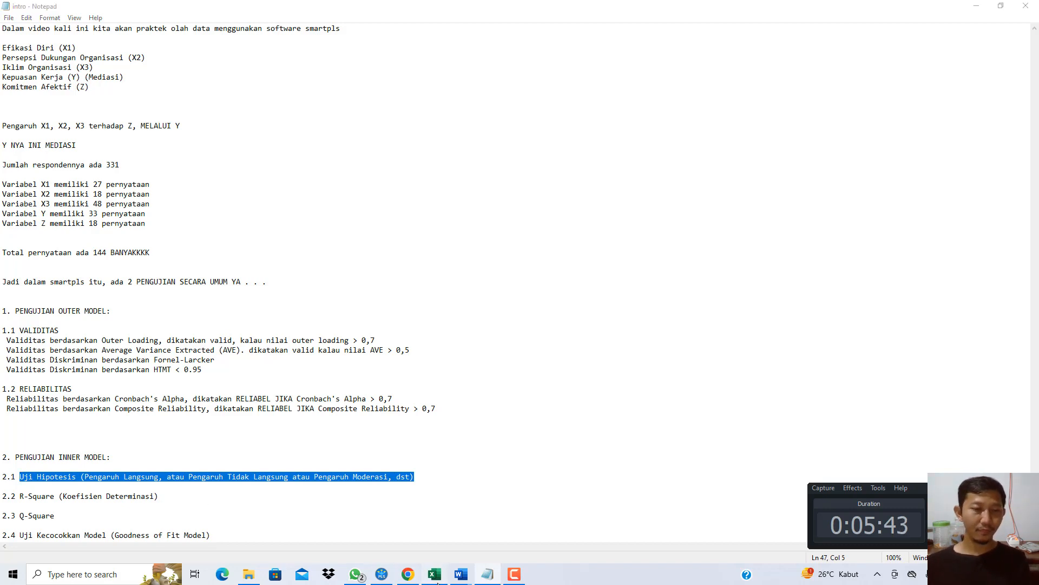
{"action": "left_click", "coordinate": [663, 543]}
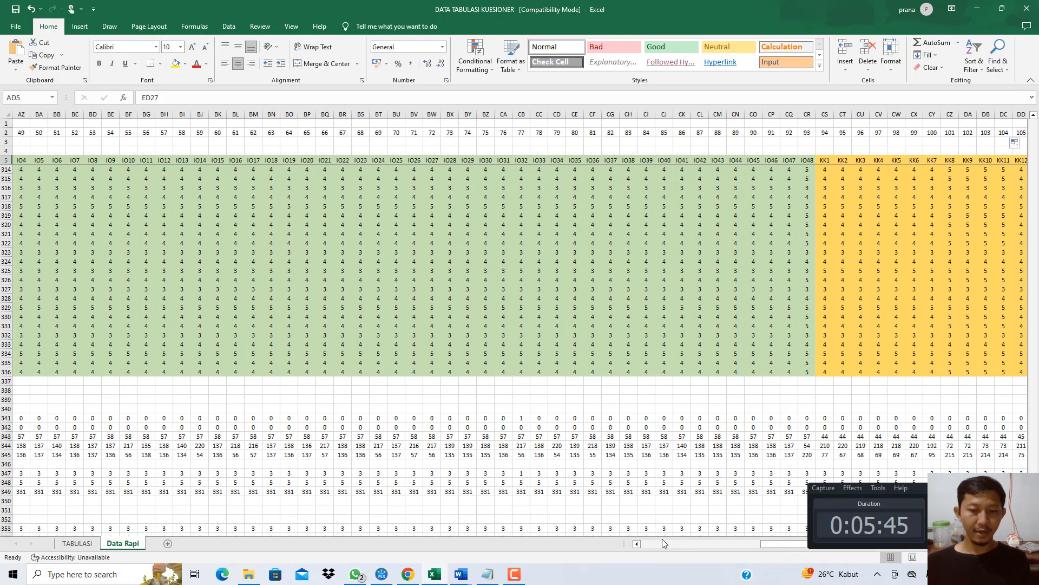
{"action": "left_click", "coordinate": [661, 538]}
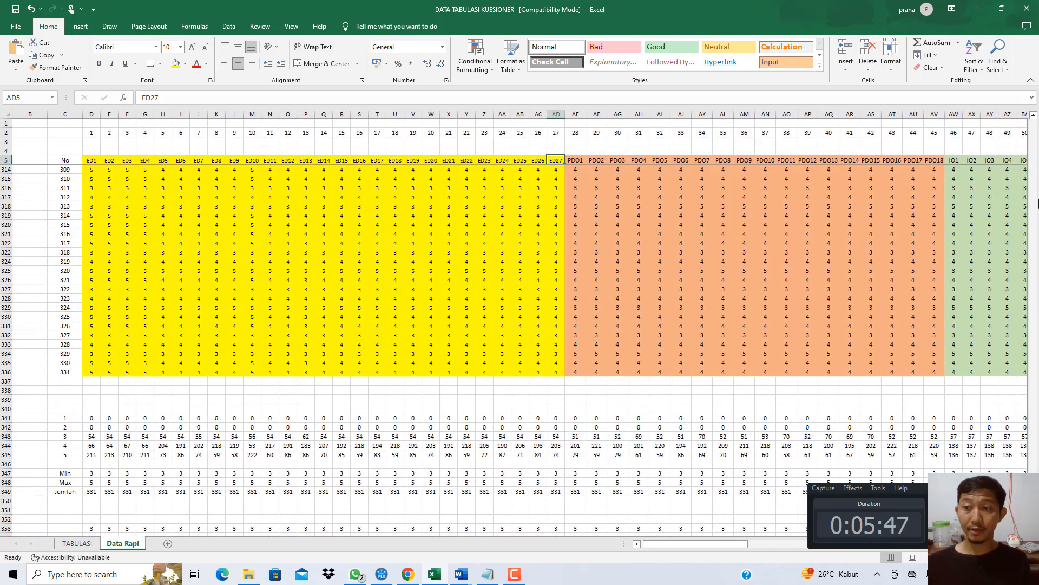
{"action": "left_click", "coordinate": [1034, 191]}
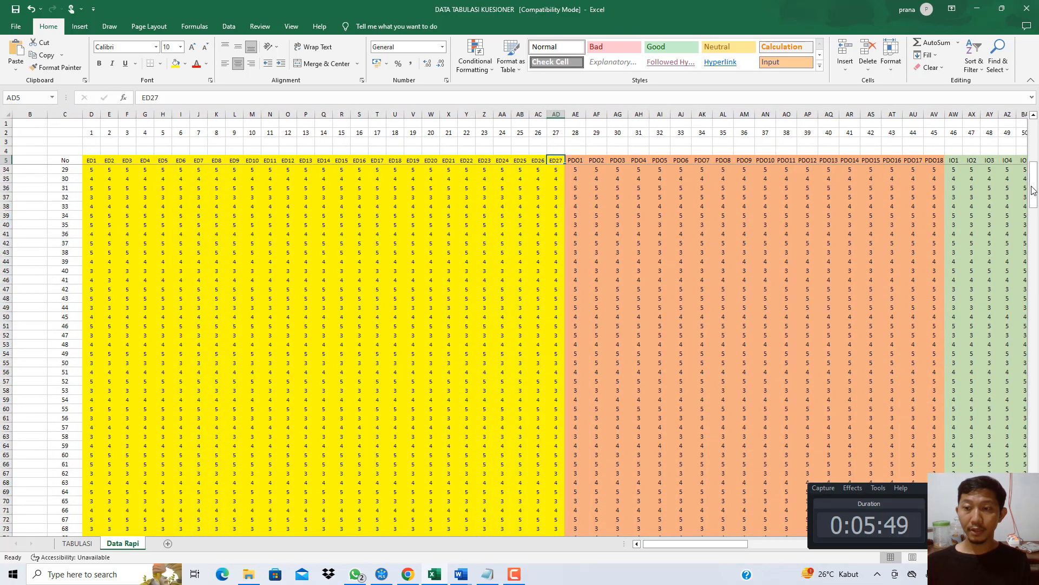
{"action": "left_click_drag", "start_coordinate": [1034, 189], "coordinate": [1034, 147]}
{"action": "left_click", "coordinate": [636, 544]}
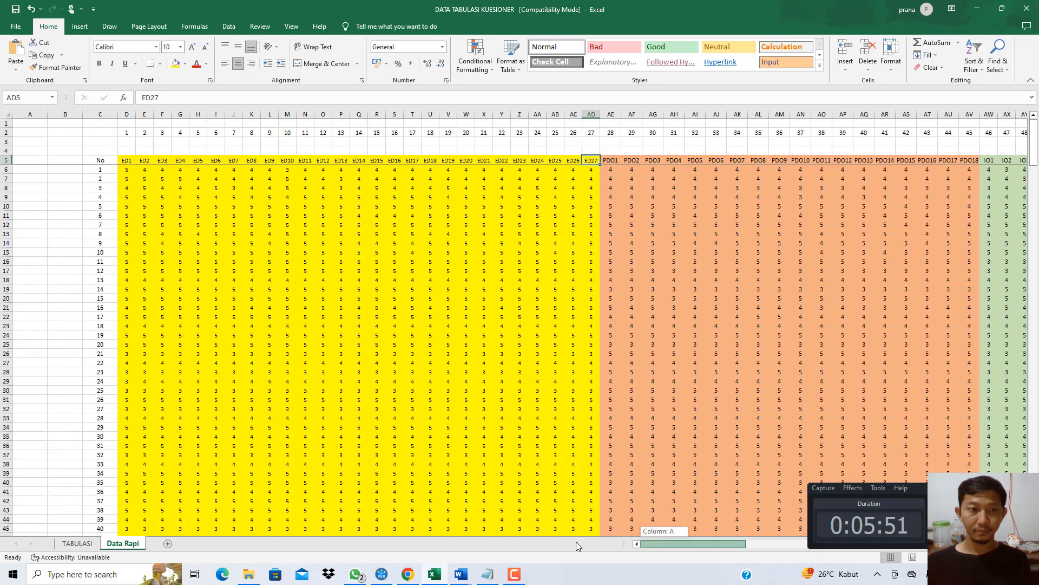
{"action": "left_click_drag", "start_coordinate": [131, 166], "coordinate": [991, 419]}
{"action": "key", "text": "ctrl+c"}
Switch to File Explorer and create a text document named DATA SMARTPLS in the folder holding the questionnaire files
{"action": "left_click", "coordinate": [248, 575]}
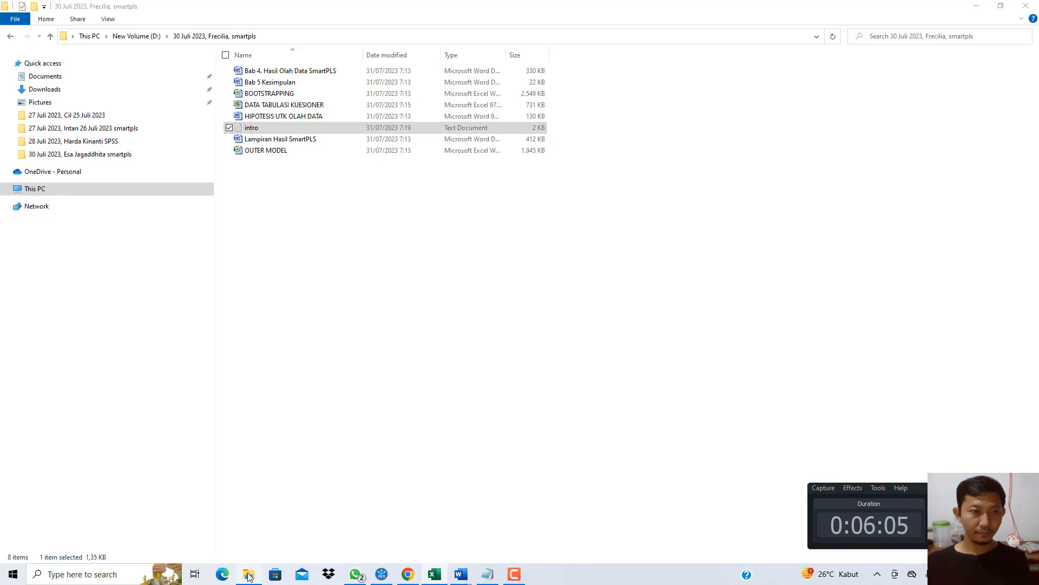
{"action": "right_click", "coordinate": [334, 329]}
{"action": "mouse_move", "coordinate": [323, 498]}
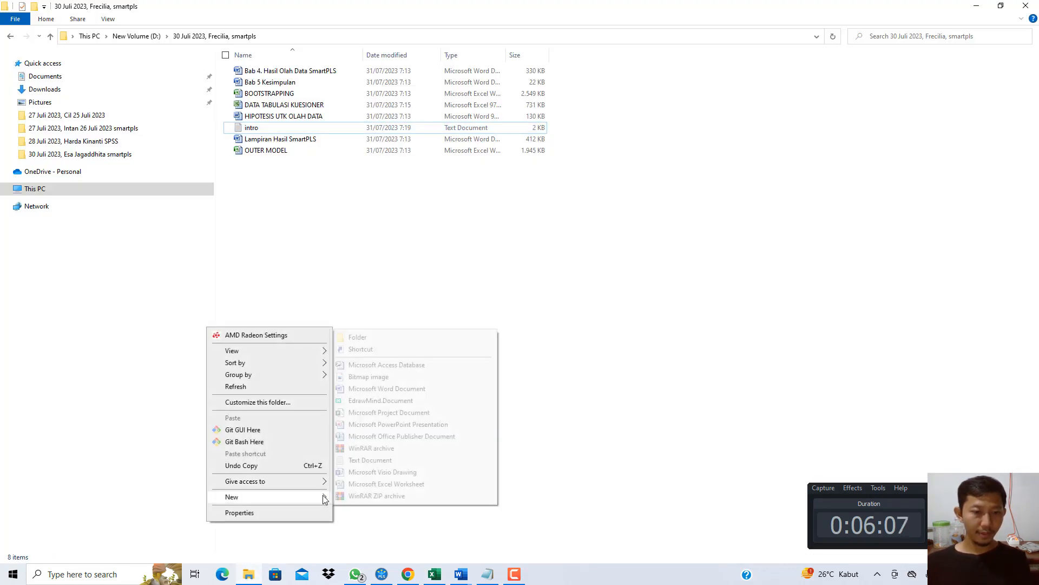
{"action": "left_click", "coordinate": [370, 459]}
{"action": "type", "text": "DATA SMARTPLS"}
{"action": "key", "text": "Return"}
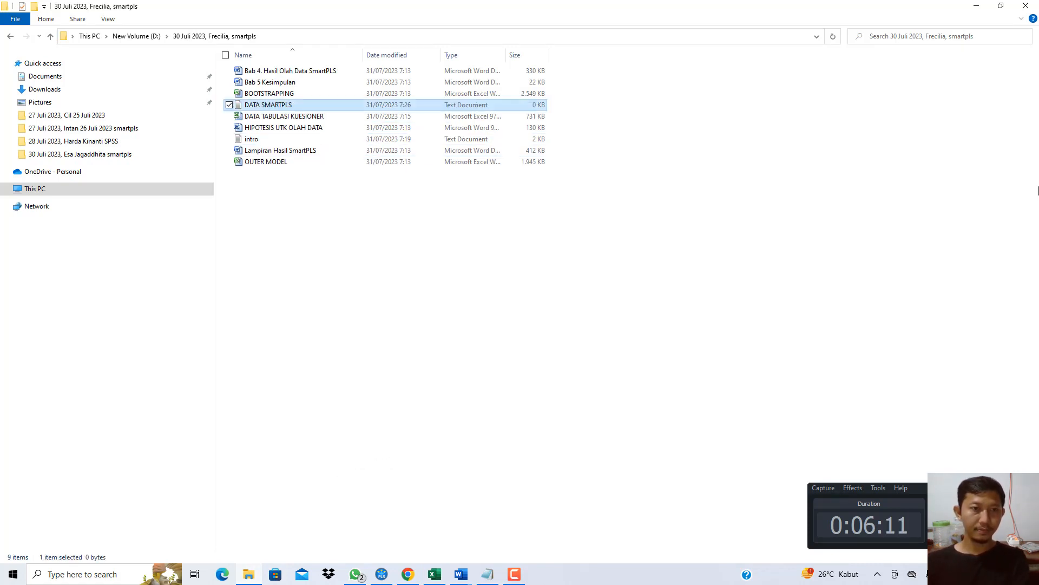
Paste the copied questionnaire data into the DATA SMARTPLS text document, save it and close it
{"action": "key", "text": "Return"}
{"action": "key", "text": "ctrl+v"}
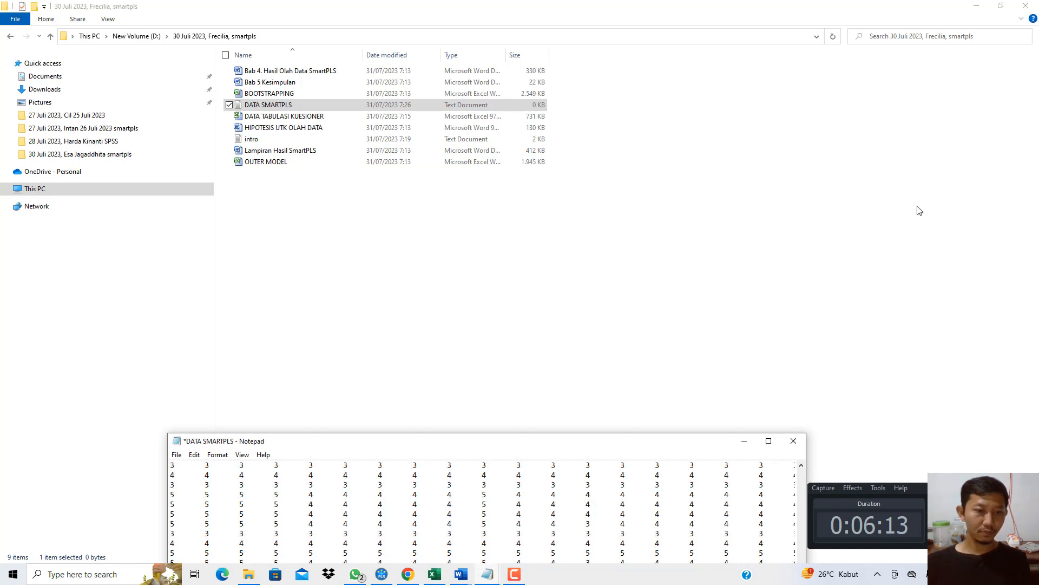
{"action": "key", "text": "ctrl+s"}
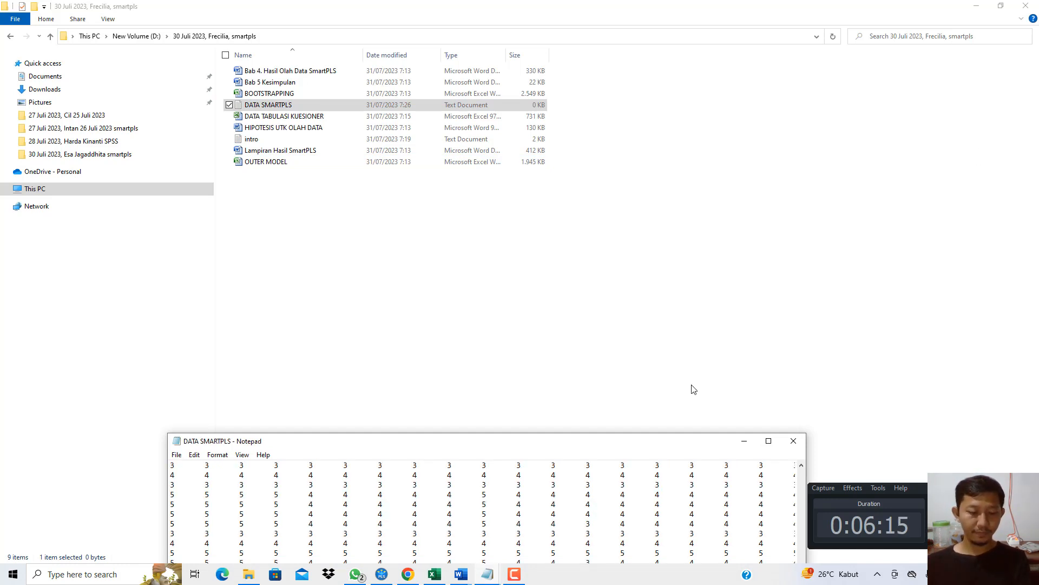
{"action": "left_click", "coordinate": [793, 441]}
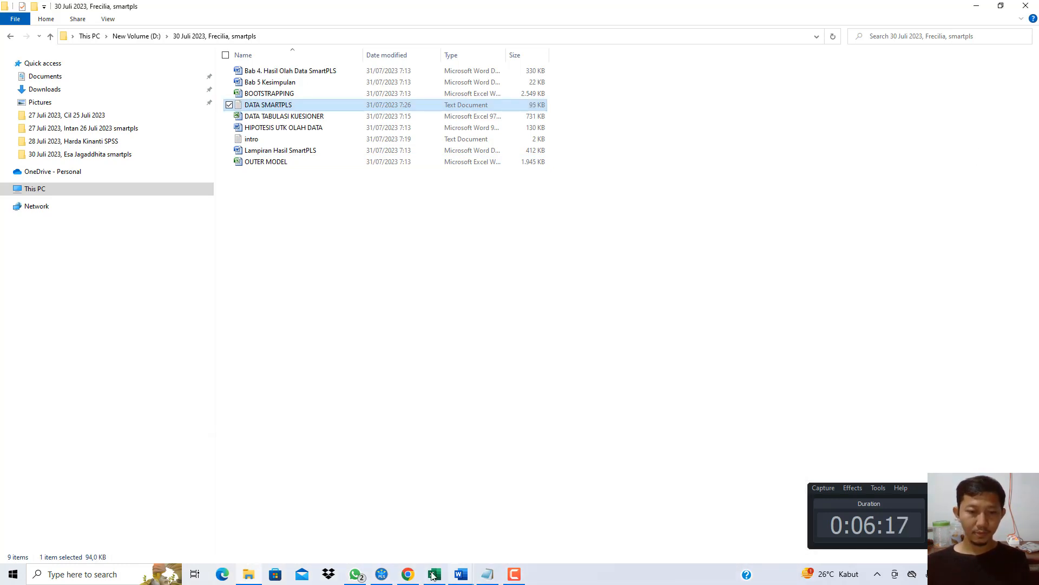
Switch to SmartPLS, maximize its window and narrow the Project Explorer area
{"action": "left_click", "coordinate": [382, 575]}
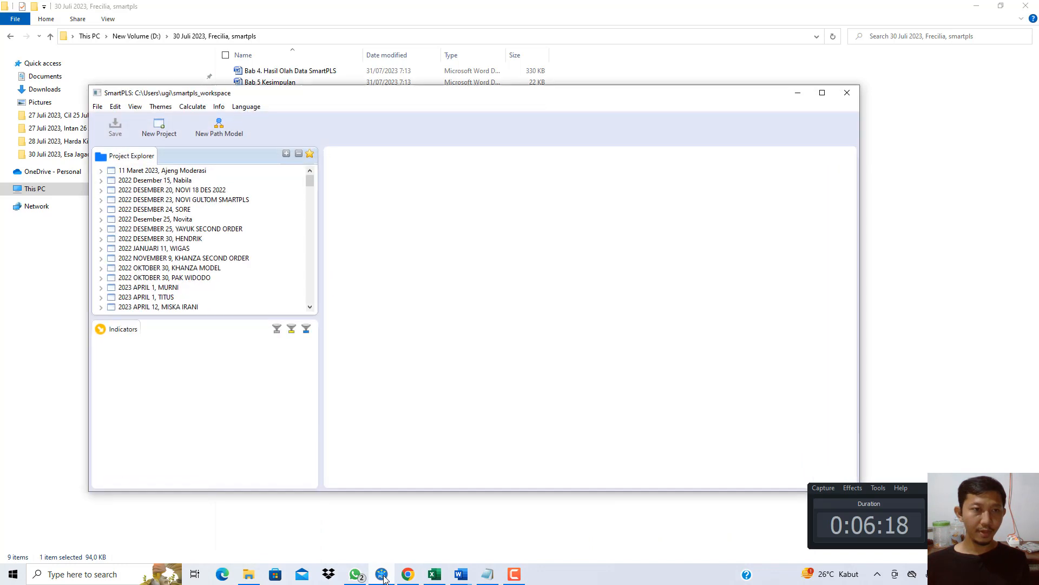
{"action": "left_click", "coordinate": [822, 93]}
{"action": "left_click_drag", "start_coordinate": [314, 134], "coordinate": [6, 151]}
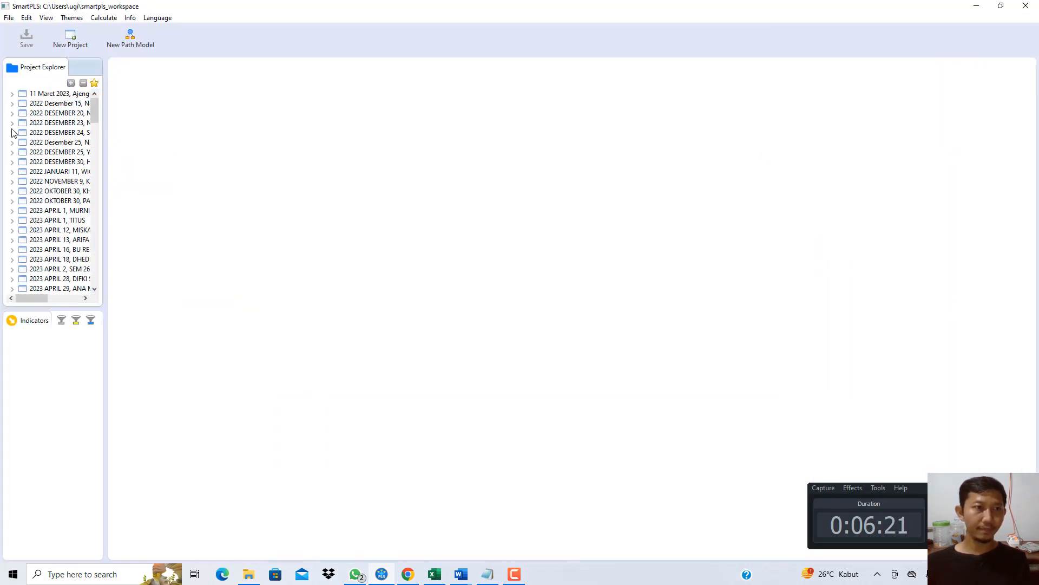
Create a new project named 2023 JULI 31 followed by the client's name
{"action": "left_click", "coordinate": [9, 17]}
{"action": "left_click", "coordinate": [66, 32]}
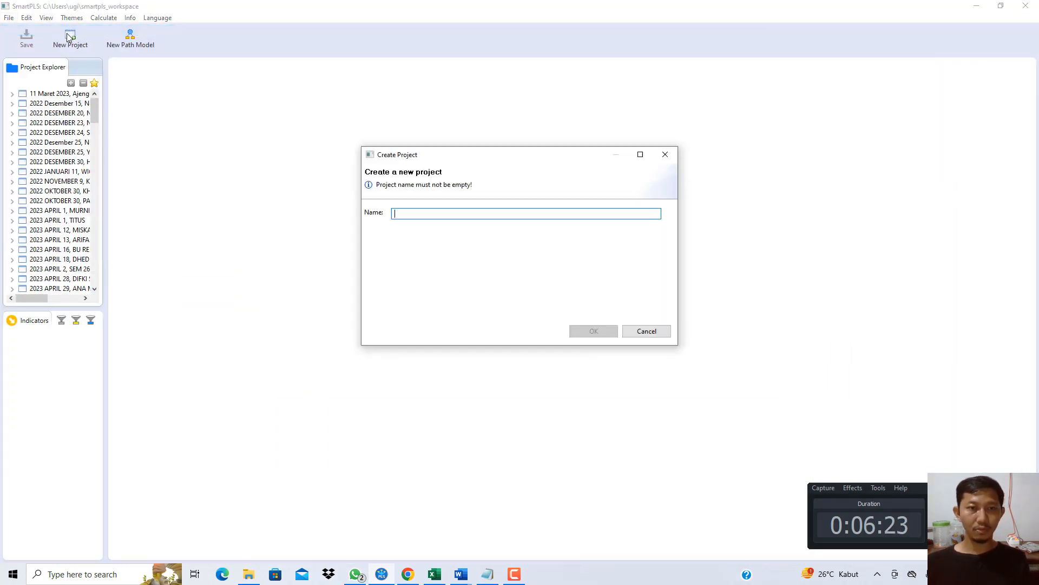
{"action": "type", "text": "2023"}
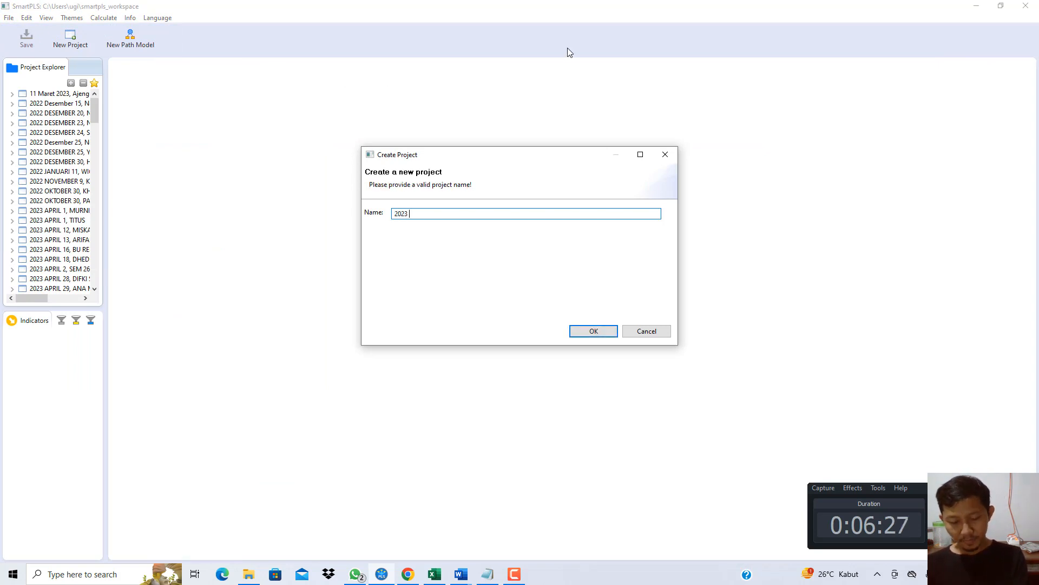
{"action": "type", "text": " JULI 31,"}
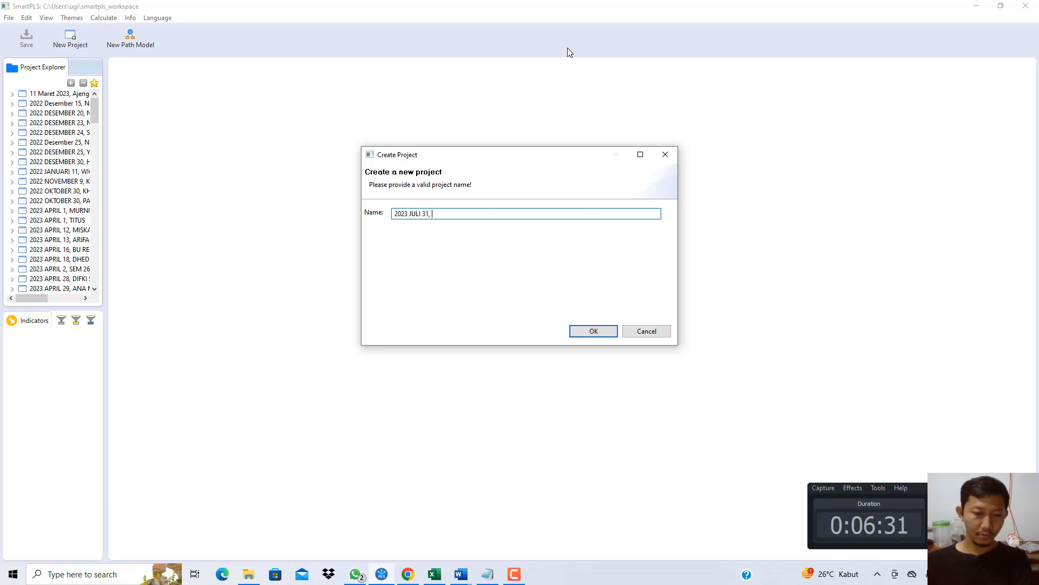
{"action": "left_click", "coordinate": [250, 576]}
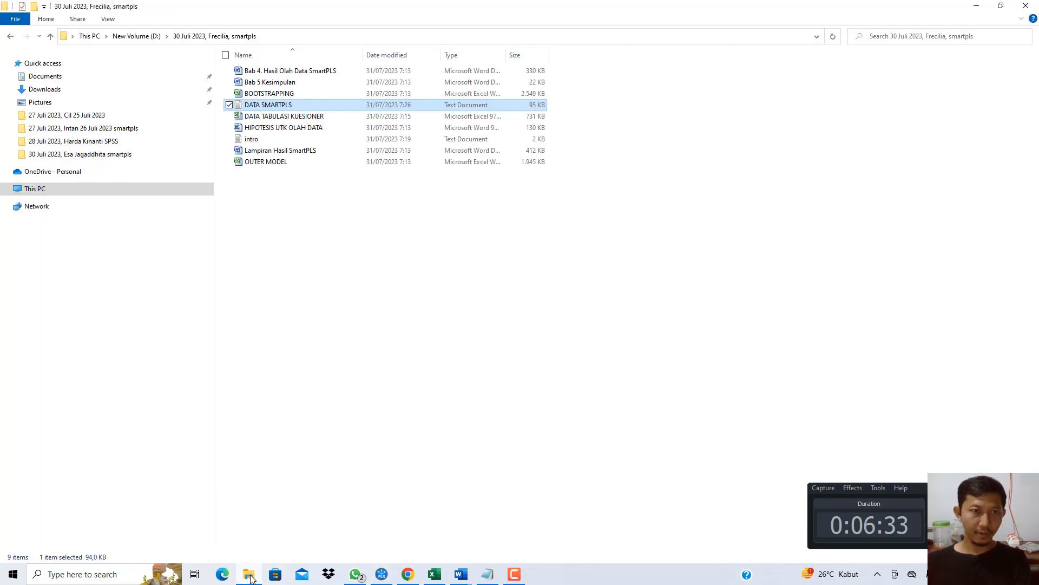
{"action": "left_click", "coordinate": [251, 578]}
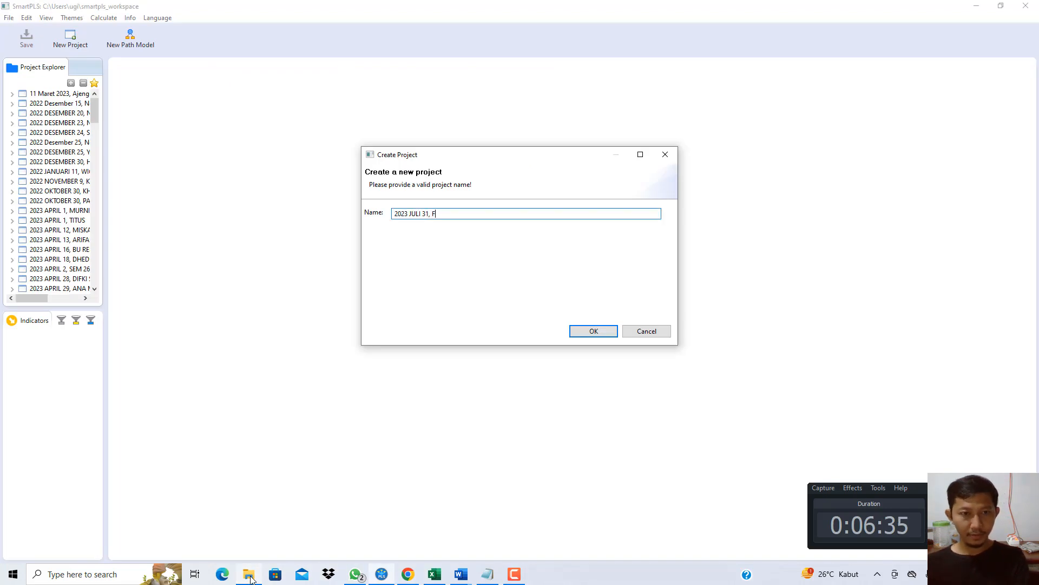
{"action": "type", "text": "ILIA"}
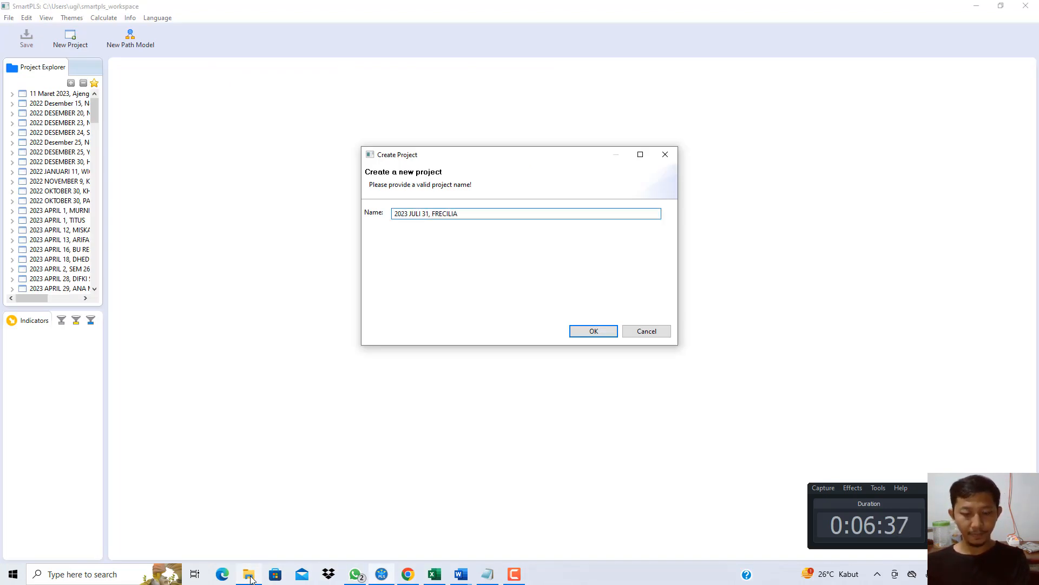
{"action": "left_click", "coordinate": [593, 331]}
Import the DATA SMARTPLS text file into the new project and review its indicator list down to KA18
{"action": "double_click", "coordinate": [55, 221]}
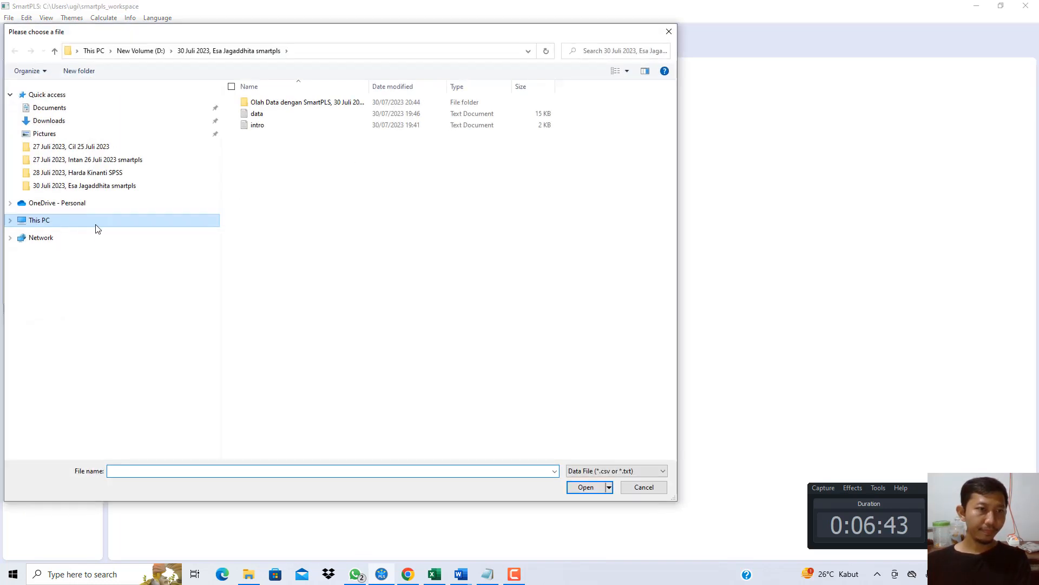
{"action": "left_click", "coordinate": [106, 186]}
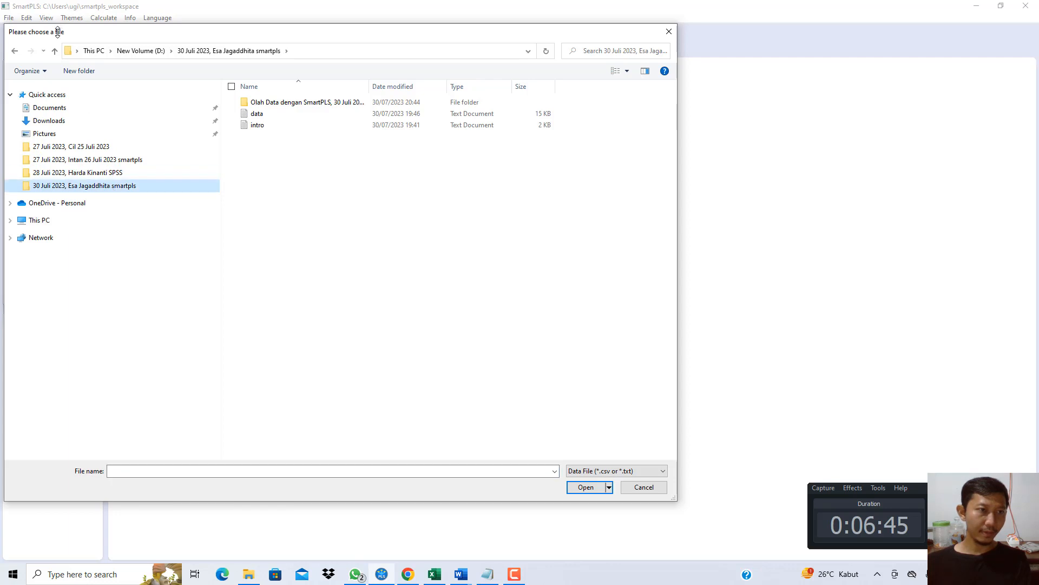
{"action": "left_click", "coordinate": [55, 51]}
{"action": "double_click", "coordinate": [329, 115]}
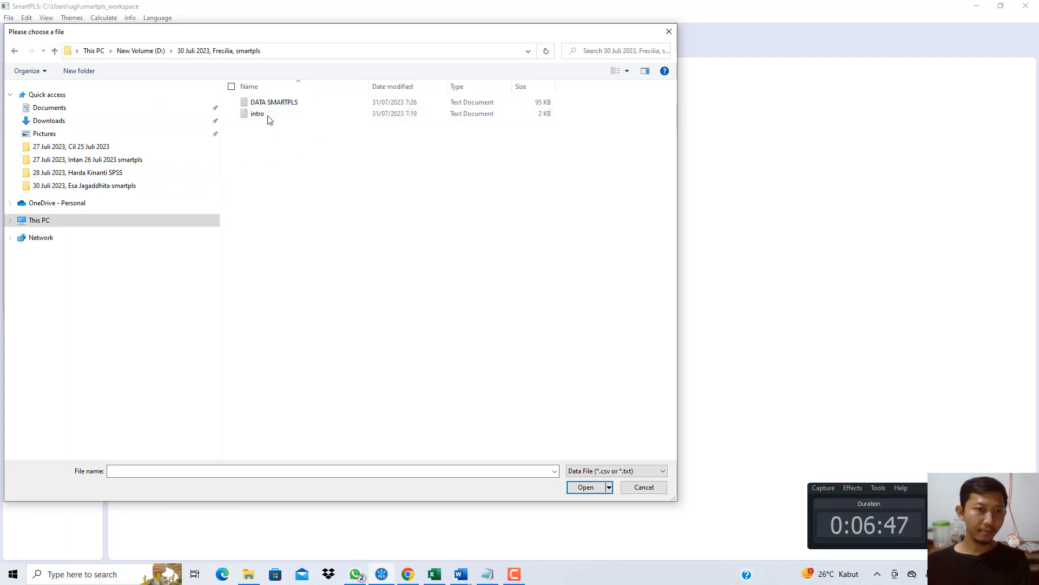
{"action": "left_click", "coordinate": [270, 104]}
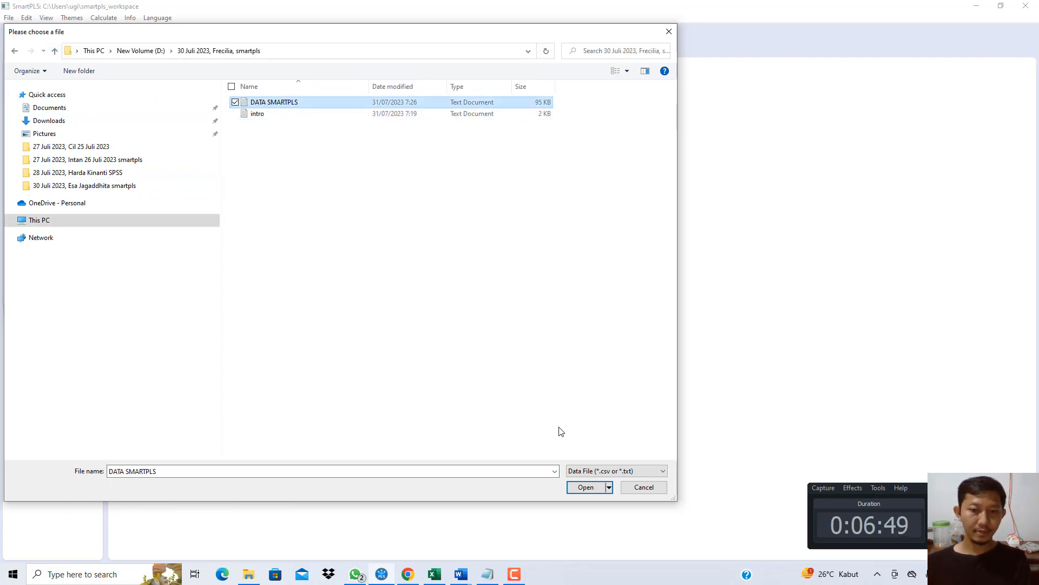
{"action": "left_click", "coordinate": [586, 487]}
{"action": "left_click", "coordinate": [596, 332]}
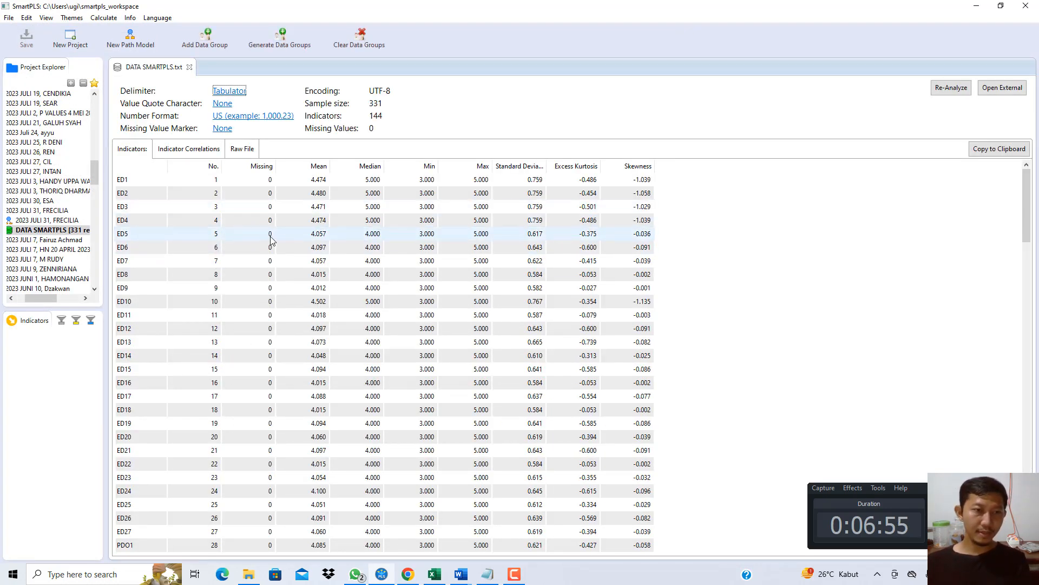
{"action": "scroll", "coordinate": [269, 249], "scroll_direction": "down", "scroll_amount": 17}
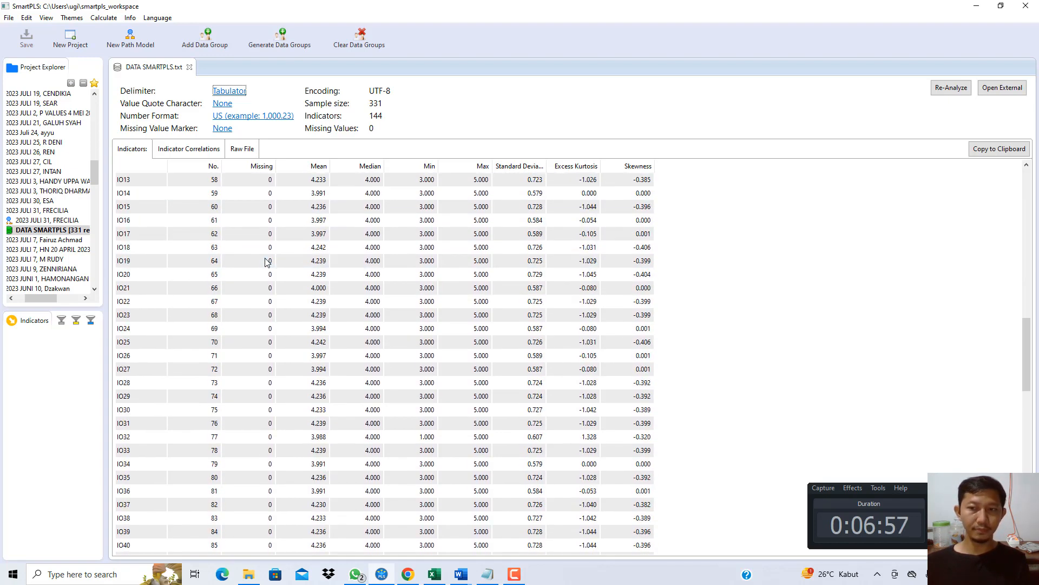
{"action": "scroll", "coordinate": [267, 262], "scroll_direction": "down", "scroll_amount": 20}
{"action": "scroll", "coordinate": [210, 517], "scroll_direction": "down", "scroll_amount": 1}
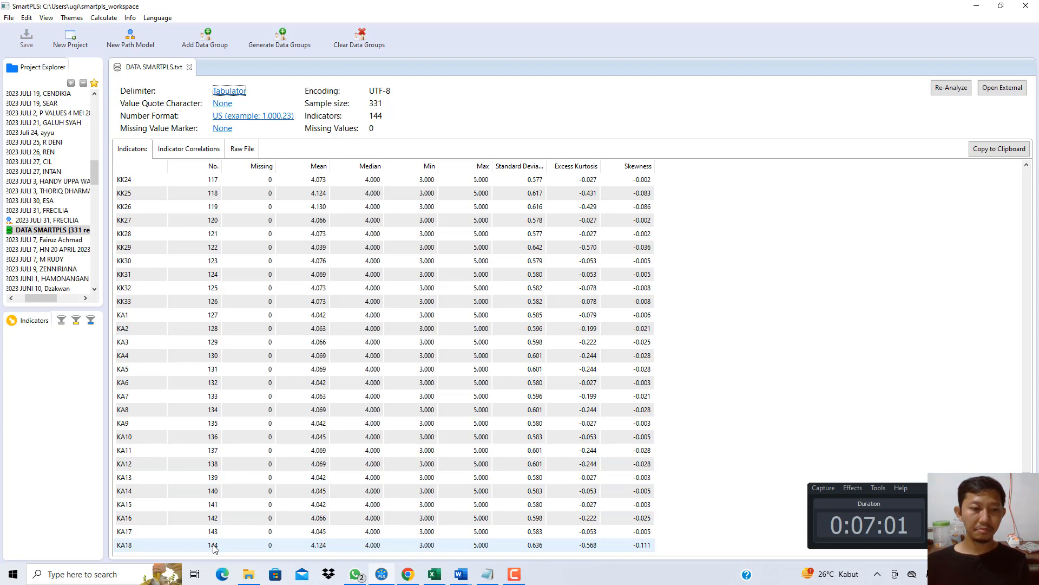
Open the new project's path model and place five latent variables: three in a column, one in the middle and one farther right
{"action": "left_click", "coordinate": [62, 221]}
{"action": "double_click", "coordinate": [62, 220]}
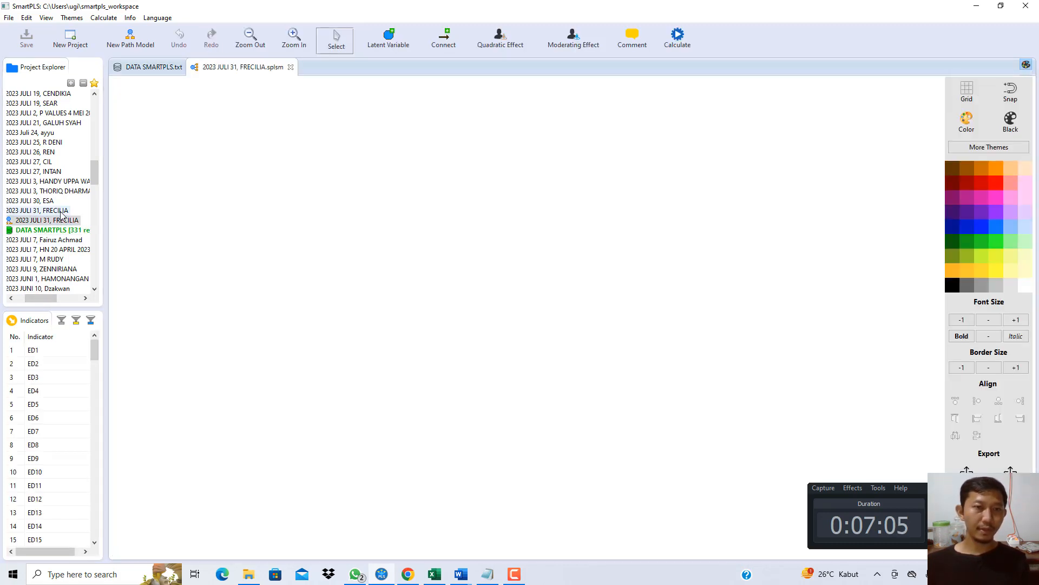
{"action": "left_click", "coordinate": [388, 39]}
{"action": "left_click", "coordinate": [216, 113]}
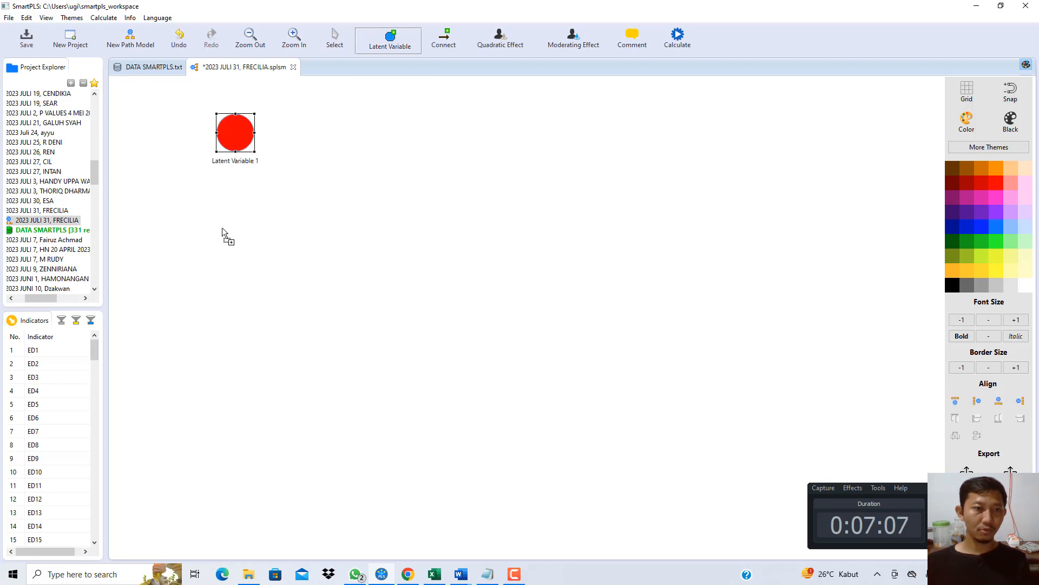
{"action": "left_click", "coordinate": [222, 227]}
{"action": "left_click", "coordinate": [232, 356]}
{"action": "left_click", "coordinate": [431, 225]}
{"action": "left_click", "coordinate": [671, 238]}
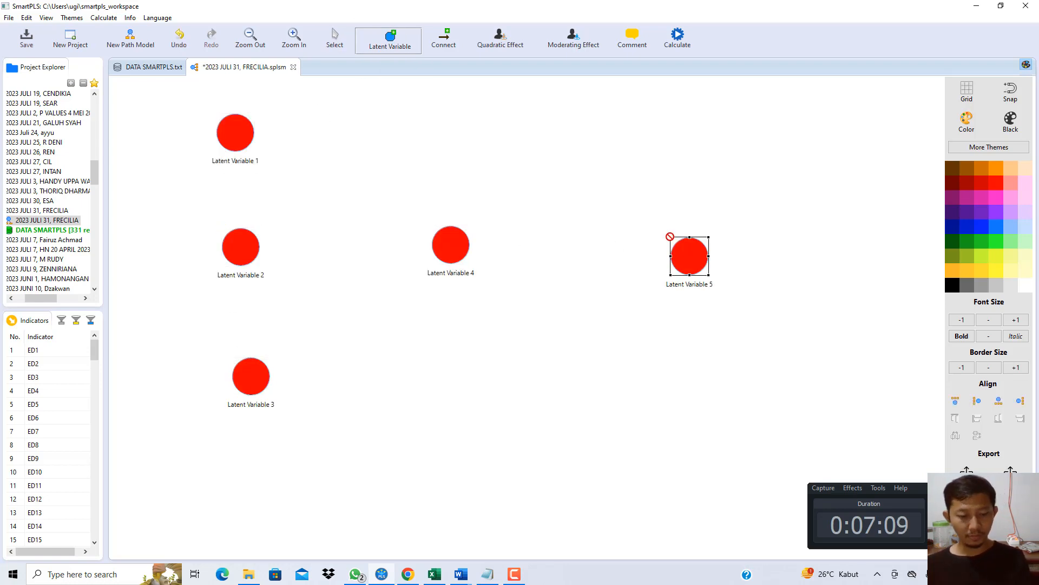
Copy "Efikasi Diri (X1)" from the intro notes in Notepad and rename Latent Variable 1 with it in SmartPLS
{"action": "key", "text": "Escape"}
{"action": "left_click", "coordinate": [488, 574]}
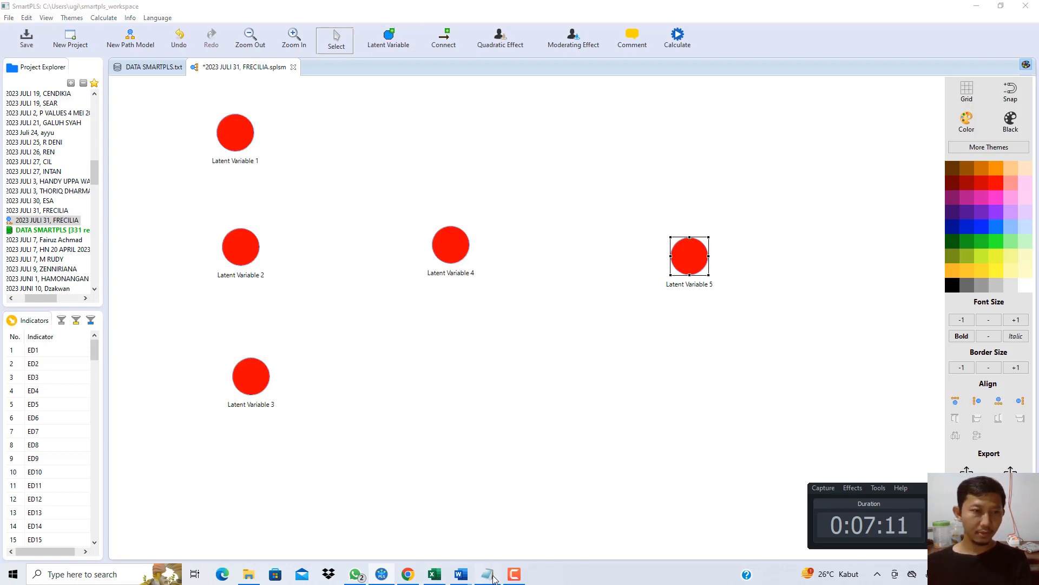
{"action": "left_click", "coordinate": [88, 43]}
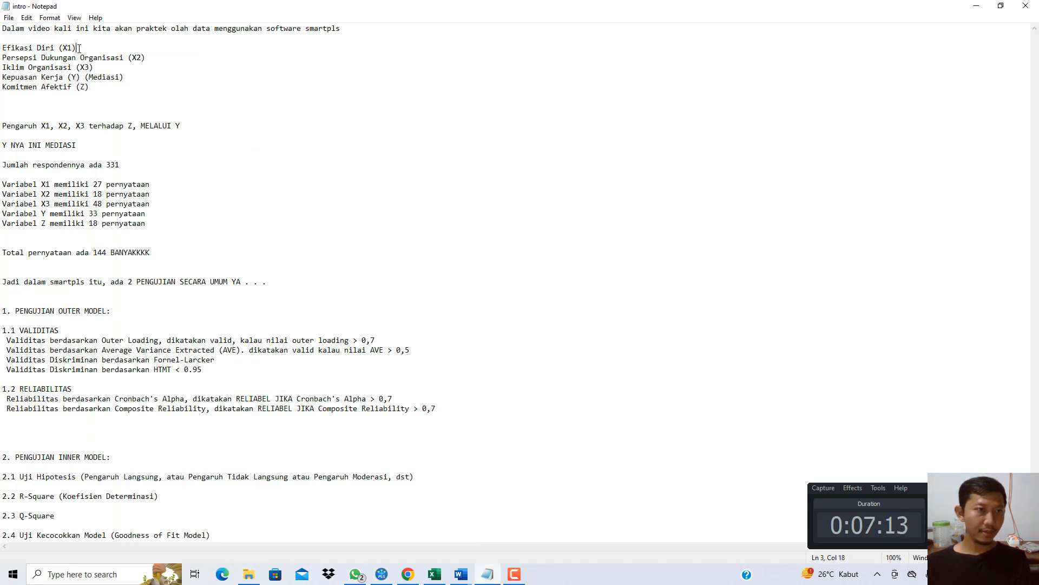
{"action": "left_click", "coordinate": [2, 48], "text": "shift"}
{"action": "key", "text": "ctrl+c"}
{"action": "left_click", "coordinate": [976, 6]}
{"action": "right_click", "coordinate": [226, 133]}
{"action": "left_click", "coordinate": [249, 150]}
{"action": "key", "text": "ctrl+v"}
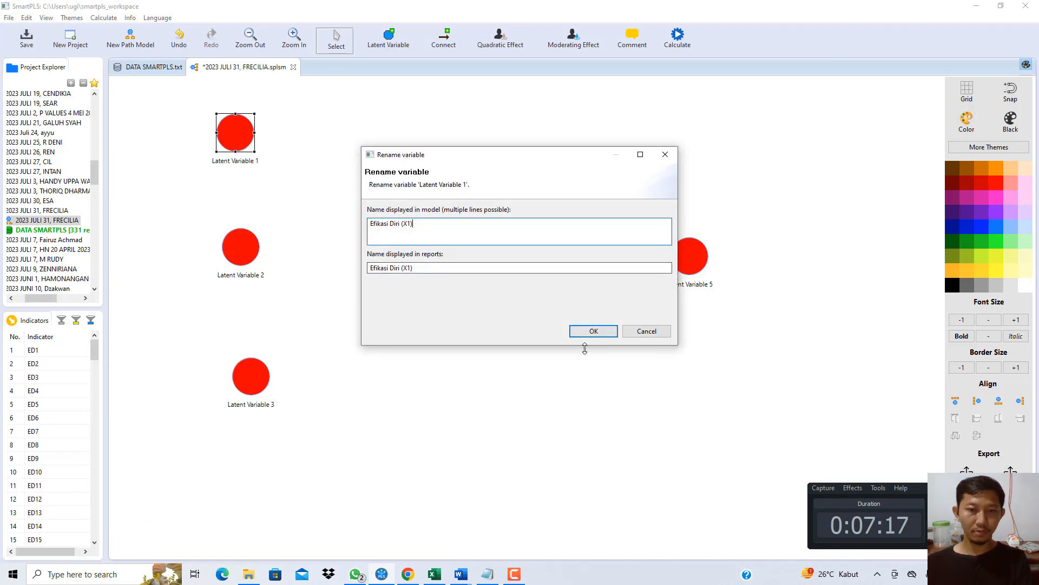
{"action": "left_click", "coordinate": [592, 329]}
Rename Latent Variable 2 in SmartPLS to "Persepsi Dukungan Organisasi (X2)", copied from the Notepad intro notes
{"action": "left_click", "coordinate": [488, 574]}
{"action": "left_click", "coordinate": [143, 58]}
{"action": "left_click", "coordinate": [2, 59], "text": "shift"}
{"action": "key", "text": "ctrl+c"}
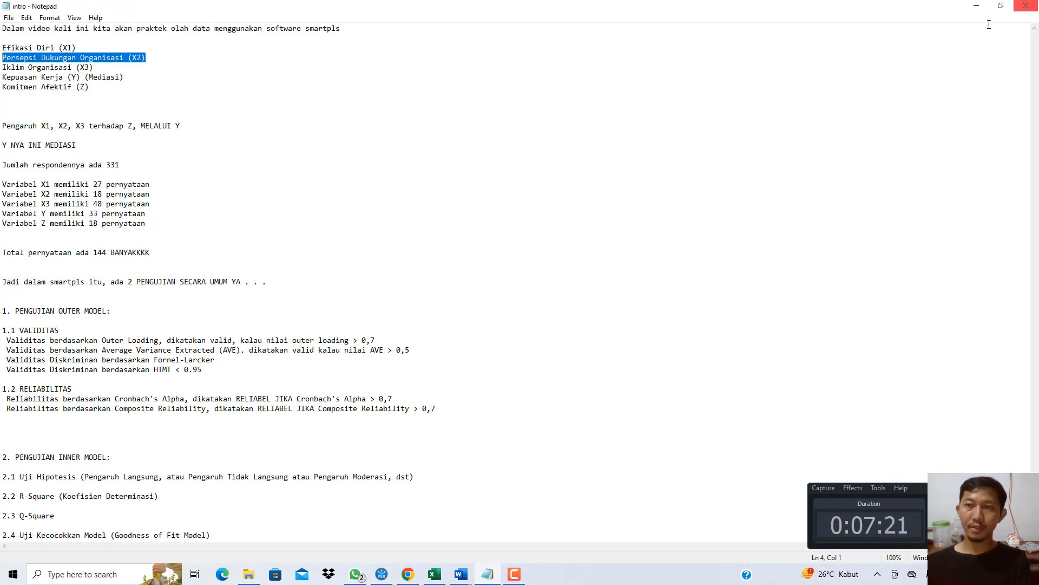
{"action": "left_click", "coordinate": [976, 6]}
{"action": "right_click", "coordinate": [236, 253]}
{"action": "left_click", "coordinate": [263, 268]}
{"action": "key", "text": "ctrl+v"}
{"action": "left_click", "coordinate": [592, 331]}
Rename Latent Variable 3 in SmartPLS to "Iklim Organisasi (X3)", copied from the Notepad intro notes
{"action": "key", "text": "alt+Tab"}
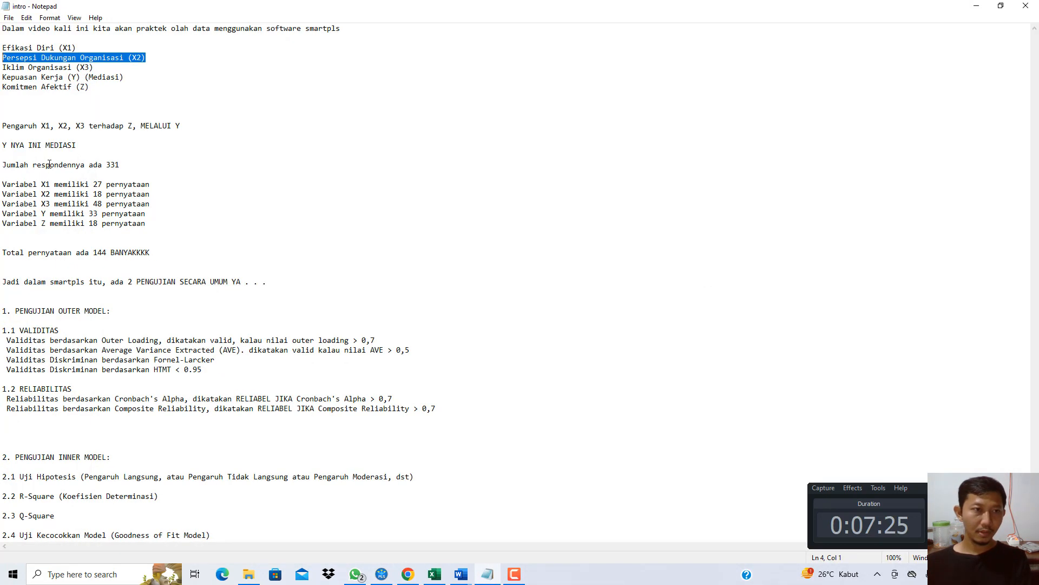
{"action": "left_click_drag", "start_coordinate": [94, 67], "coordinate": [2, 67]}
{"action": "key", "text": "ctrl+c"}
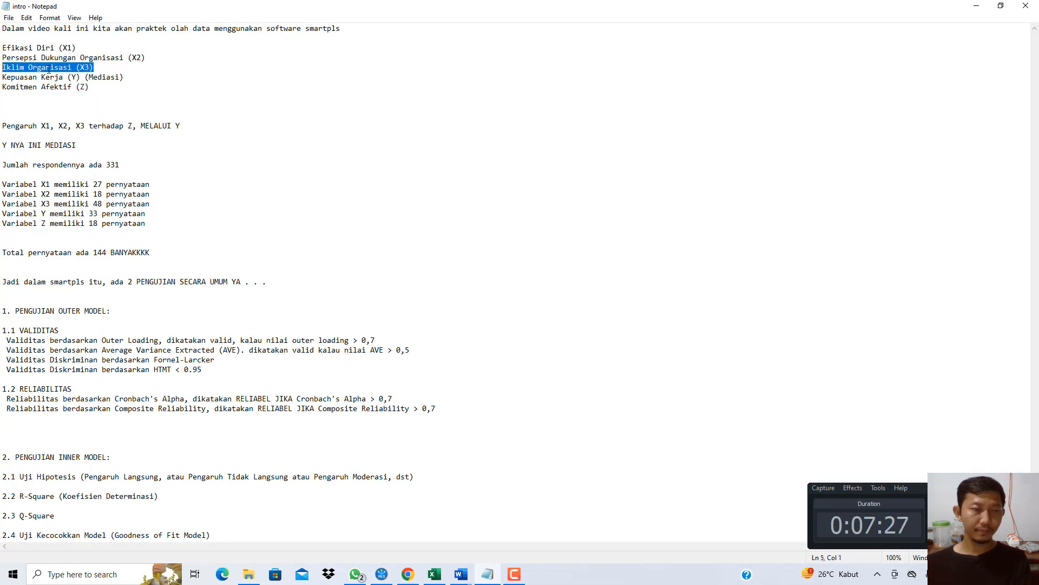
{"action": "left_click", "coordinate": [976, 6]}
{"action": "right_click", "coordinate": [251, 376]}
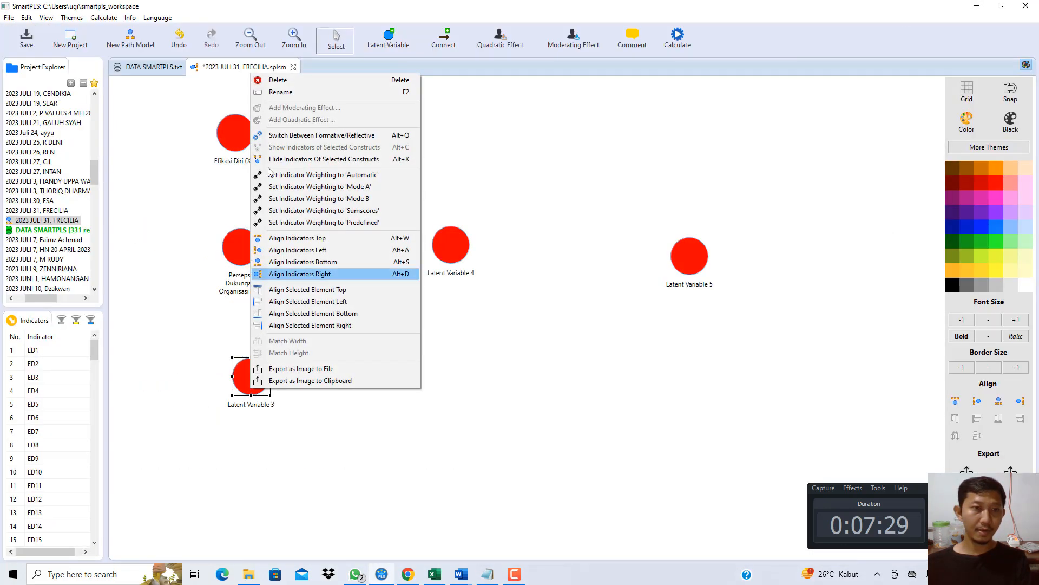
{"action": "left_click", "coordinate": [282, 92]}
{"action": "key", "text": "ctrl+v"}
{"action": "left_click", "coordinate": [593, 330]}
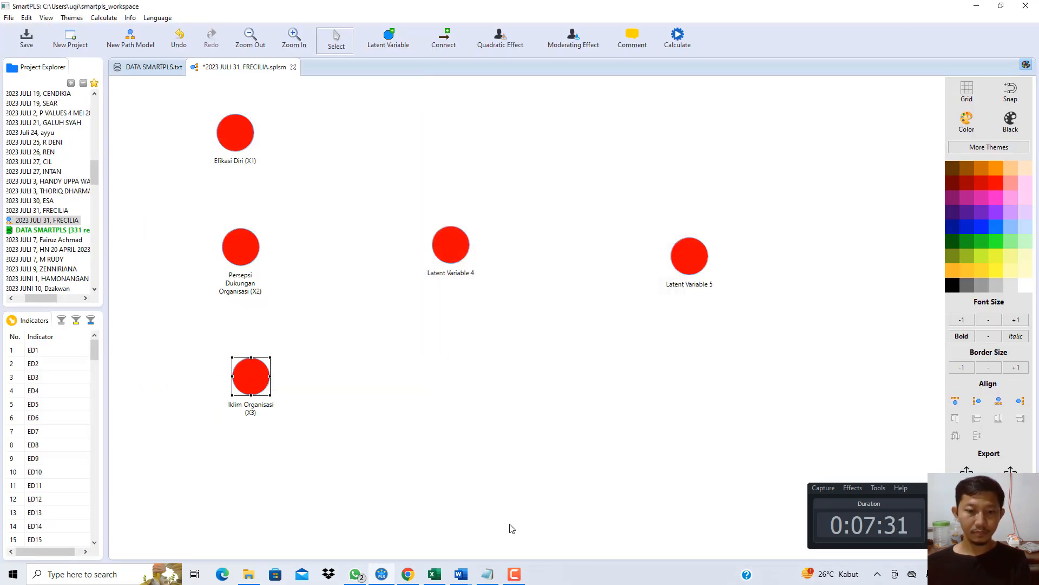
Rename Latent Variable 4 in SmartPLS to "Kepuasan Kerja (Y)", copied from the Notepad intro notes without the mediation remark
{"action": "left_click", "coordinate": [487, 574]}
{"action": "left_click_drag", "start_coordinate": [80, 77], "coordinate": [2, 77]}
{"action": "key", "text": "ctrl+c"}
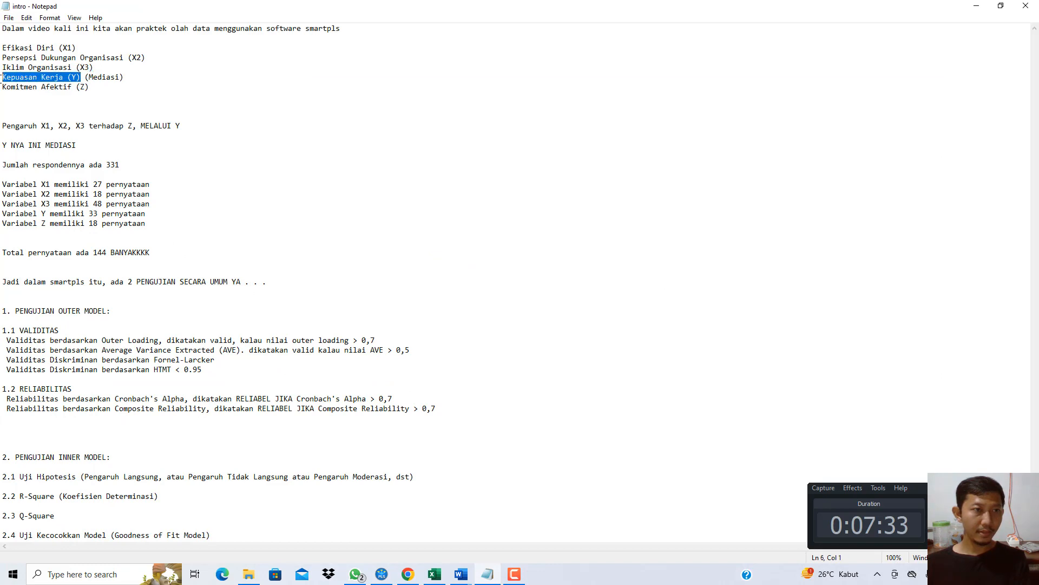
{"action": "left_click", "coordinate": [976, 6]}
{"action": "right_click", "coordinate": [446, 248]}
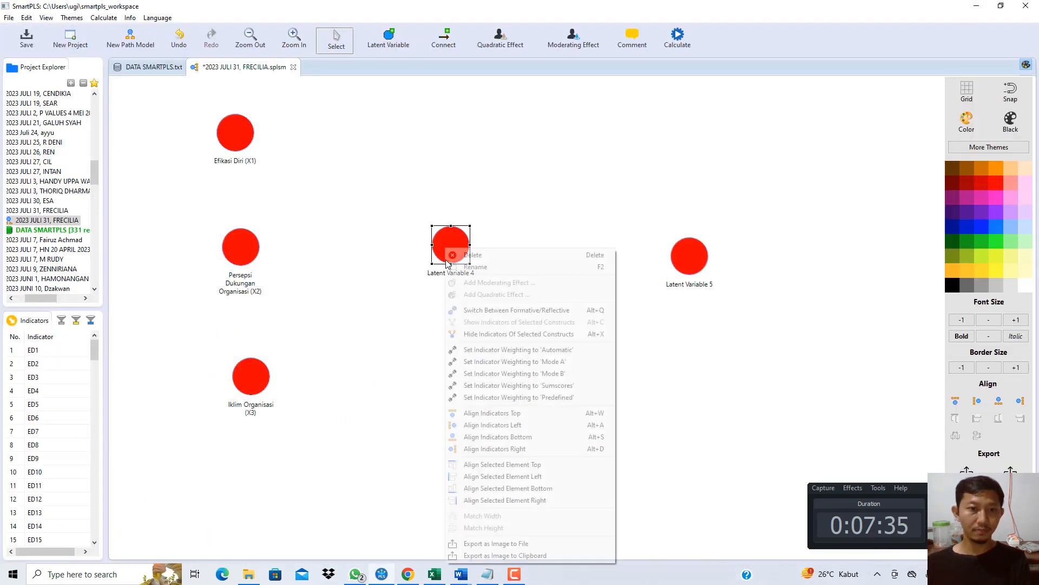
{"action": "left_click", "coordinate": [476, 267]}
{"action": "key", "text": "ctrl+v"}
{"action": "left_click", "coordinate": [594, 330]}
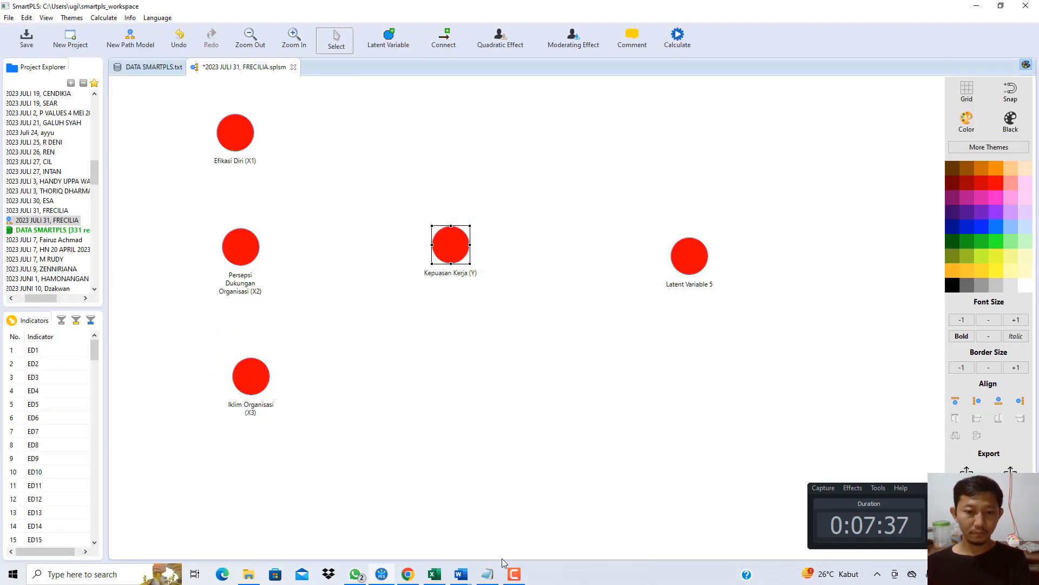
Rename Latent Variable 5 in SmartPLS to "Komitmen Afektif (Z)", copied from the Notepad intro notes
{"action": "left_click", "coordinate": [488, 574]}
{"action": "left_click_drag", "start_coordinate": [92, 86], "coordinate": [2, 88]}
{"action": "key", "text": "ctrl+c"}
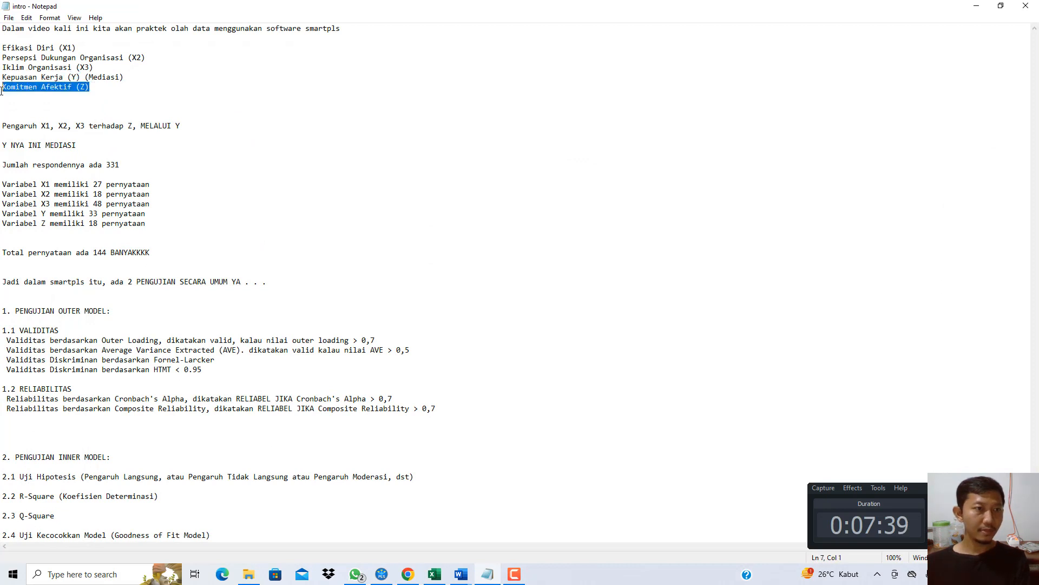
{"action": "left_click", "coordinate": [976, 6]}
{"action": "right_click", "coordinate": [697, 258]}
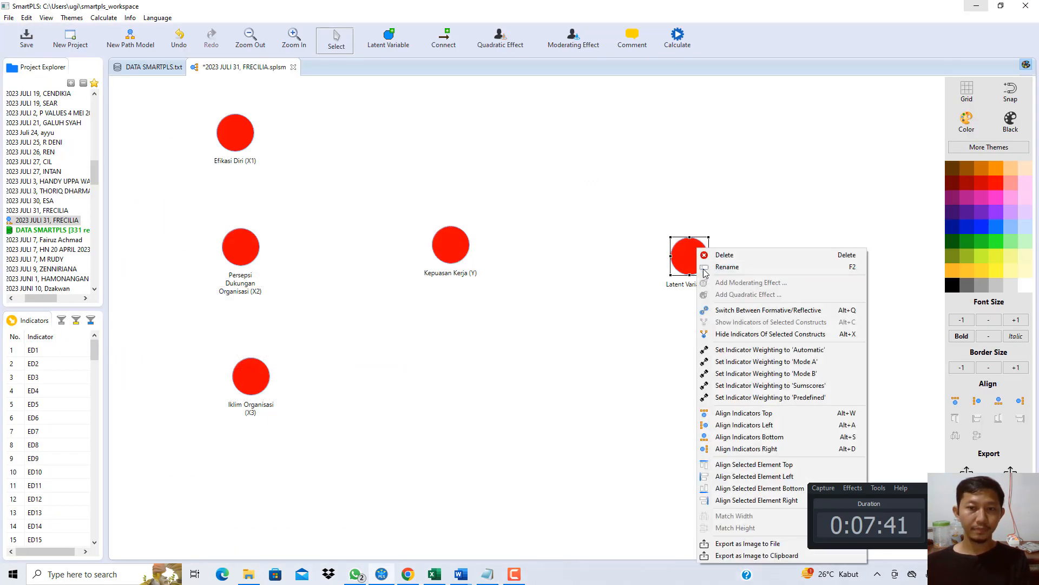
{"action": "left_click", "coordinate": [720, 267]}
{"action": "key", "text": "ctrl+v"}
{"action": "left_click", "coordinate": [594, 336]}
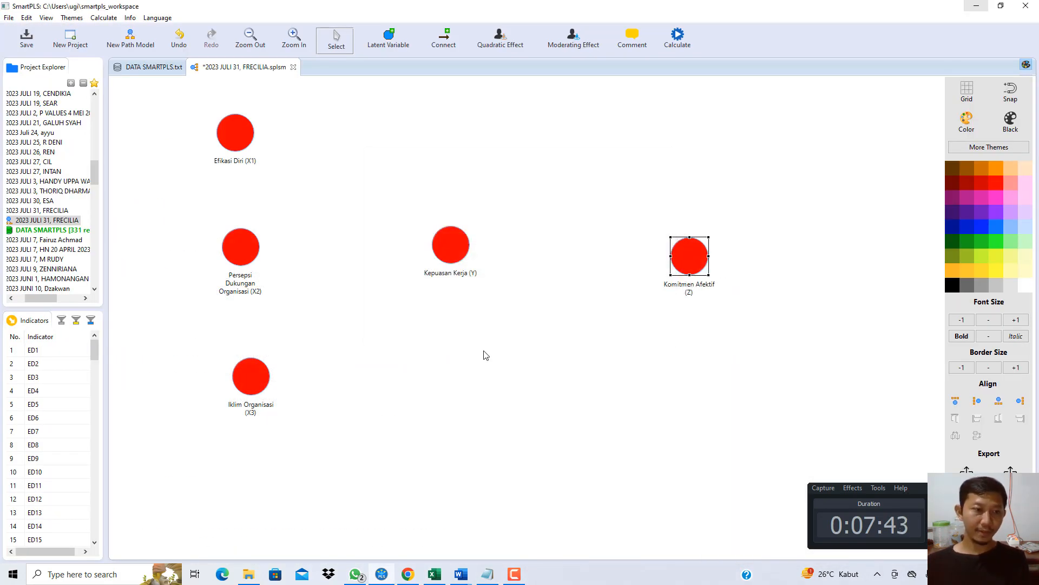
{"action": "left_click", "coordinate": [51, 350]}
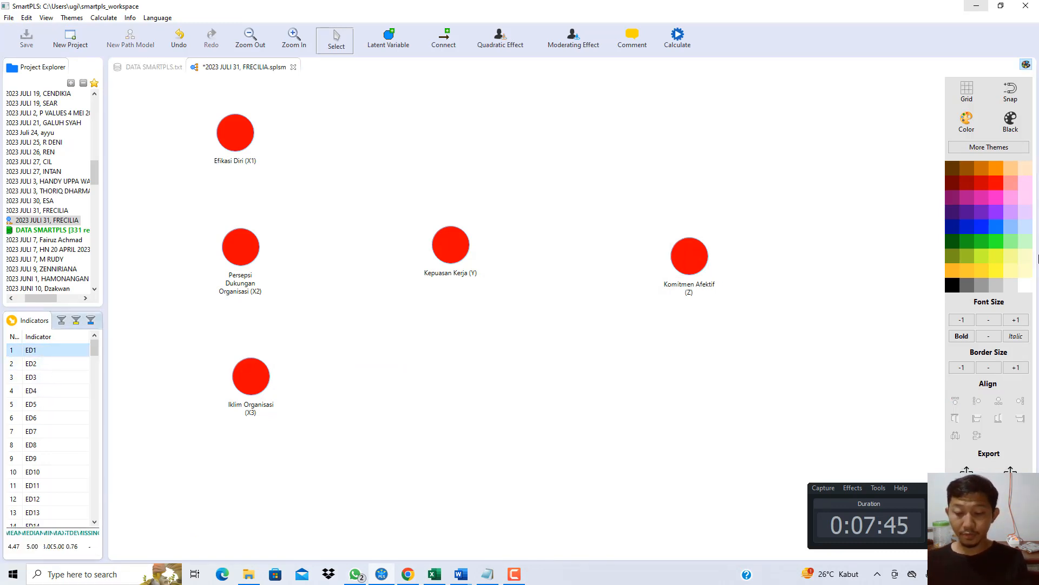
{"action": "key", "text": "shift+Down"}
{"action": "key", "text": "shift+Down"}
{"action": "key", "text": "shift+Down"}
{"action": "key", "text": "shift+Down"}
{"action": "key", "text": "shift+Down"}
{"action": "key", "text": "shift+Down"}
{"action": "key", "text": "shift+Down"}
{"action": "key", "text": "shift+Down"}
{"action": "key", "text": "shift+Down"}
{"action": "key", "text": "shift+Down"}
{"action": "key", "text": "shift+Down"}
{"action": "key", "text": "shift+Down"}
{"action": "key", "text": "shift+Down"}
{"action": "key", "text": "shift+Down"}
{"action": "key", "text": "shift+Down"}
{"action": "key", "text": "shift+Down"}
{"action": "key", "text": "shift+Down"}
{"action": "key", "text": "shift+Down"}
{"action": "key", "text": "shift+Down"}
{"action": "key", "text": "shift+Down"}
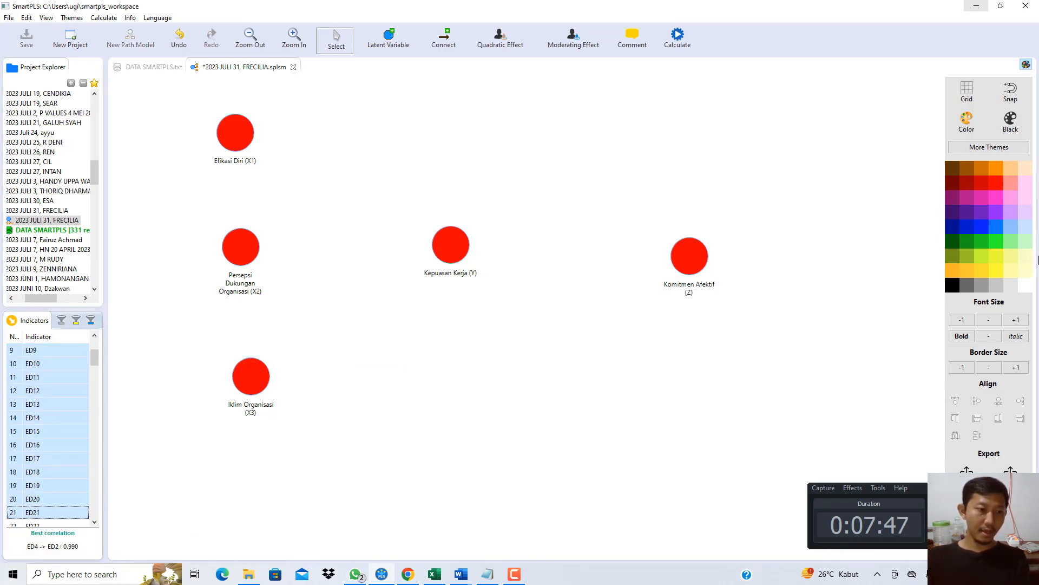
{"action": "key", "text": "shift+Down"}
{"action": "key", "text": "shift+Down"}
{"action": "key", "text": "shift+Down"}
{"action": "key", "text": "shift+Down"}
{"action": "key", "text": "shift+Down"}
{"action": "key", "text": "shift+Down"}
{"action": "key", "text": "shift+Down"}
{"action": "key", "text": "shift+Down"}
{"action": "key", "text": "shift+Down"}
{"action": "key", "text": "shift+Down"}
{"action": "key", "text": "shift+Down"}
{"action": "key", "text": "shift+Down"}
{"action": "key", "text": "shift+Down"}
{"action": "key", "text": "shift+Down"}
{"action": "key", "text": "shift+Down"}
{"action": "key", "text": "shift+Down"}
{"action": "key", "text": "shift+Down"}
{"action": "key", "text": "shift+Down"}
{"action": "key", "text": "shift+Down"}
{"action": "key", "text": "shift+Down"}
{"action": "key", "text": "shift+Down"}
{"action": "key", "text": "shift+Down"}
{"action": "key", "text": "shift+Down"}
{"action": "key", "text": "shift+Down"}
{"action": "key", "text": "shift+Down"}
{"action": "key", "text": "shift+Down"}
{"action": "key", "text": "shift+Down"}
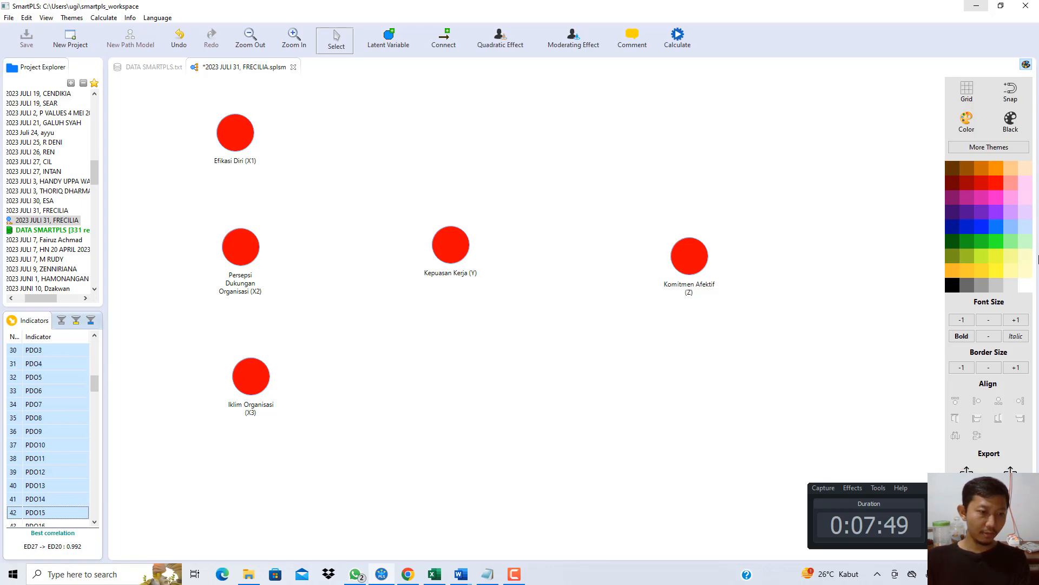
{"action": "key", "text": "shift+Up"}
{"action": "key", "text": "shift+Up"}
{"action": "key", "text": "shift+Up"}
{"action": "key", "text": "shift+Up"}
{"action": "key", "text": "shift+Up"}
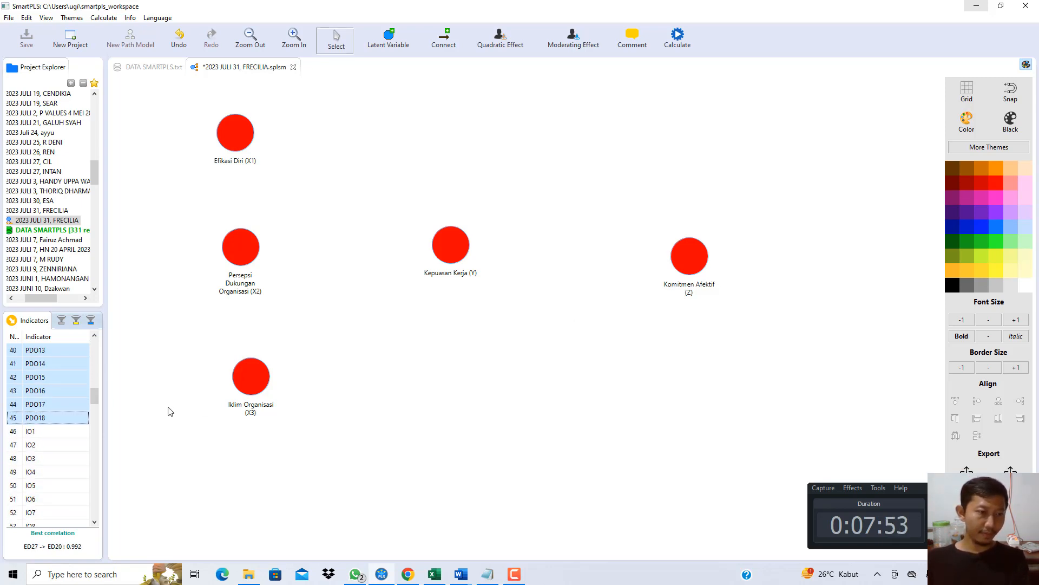
Assign indicators ED1 to ED27 to the Efikasi Diri (X1) variable and move the construct slightly down and to the right
{"action": "scroll", "coordinate": [54, 396], "scroll_direction": "up", "scroll_amount": 13}
{"action": "left_click", "coordinate": [35, 352]}
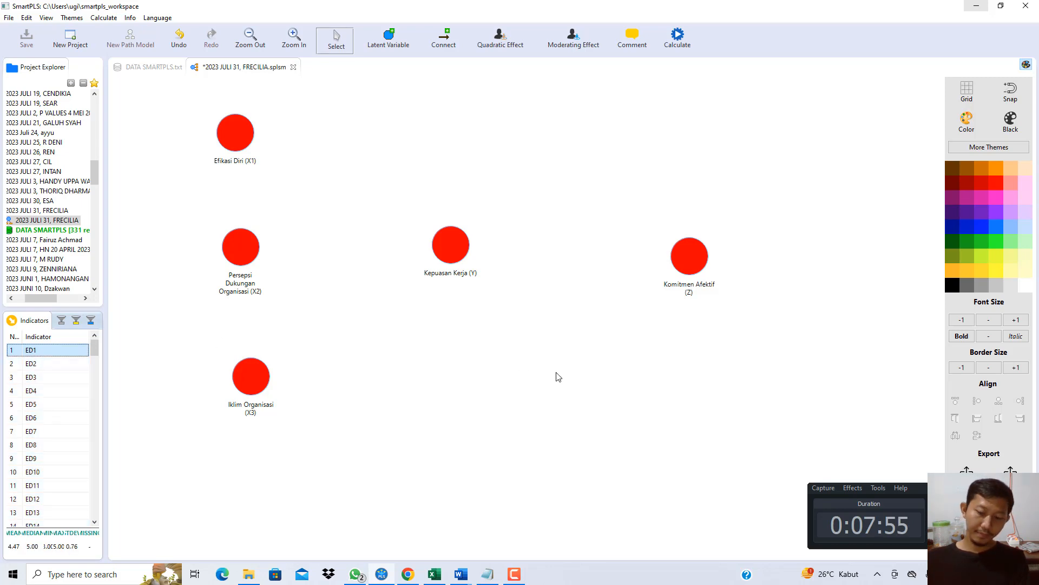
{"action": "key", "text": "shift+Down"}
{"action": "key", "text": "shift+Down"}
{"action": "key", "text": "shift+Down"}
{"action": "key", "text": "shift+Down"}
{"action": "key", "text": "shift+Down"}
{"action": "key", "text": "shift+Down"}
{"action": "key", "text": "shift+Down"}
{"action": "key", "text": "shift+Down"}
{"action": "key", "text": "shift+Down"}
{"action": "key", "text": "shift+Down"}
{"action": "key", "text": "shift+Down"}
{"action": "key", "text": "shift+Down"}
{"action": "key", "text": "shift+Down"}
{"action": "key", "text": "shift+Down"}
{"action": "key", "text": "shift+Down"}
{"action": "key", "text": "shift+Down"}
{"action": "key", "text": "shift+Down"}
{"action": "key", "text": "shift+Down"}
{"action": "key", "text": "shift+Down"}
{"action": "key", "text": "shift+Down"}
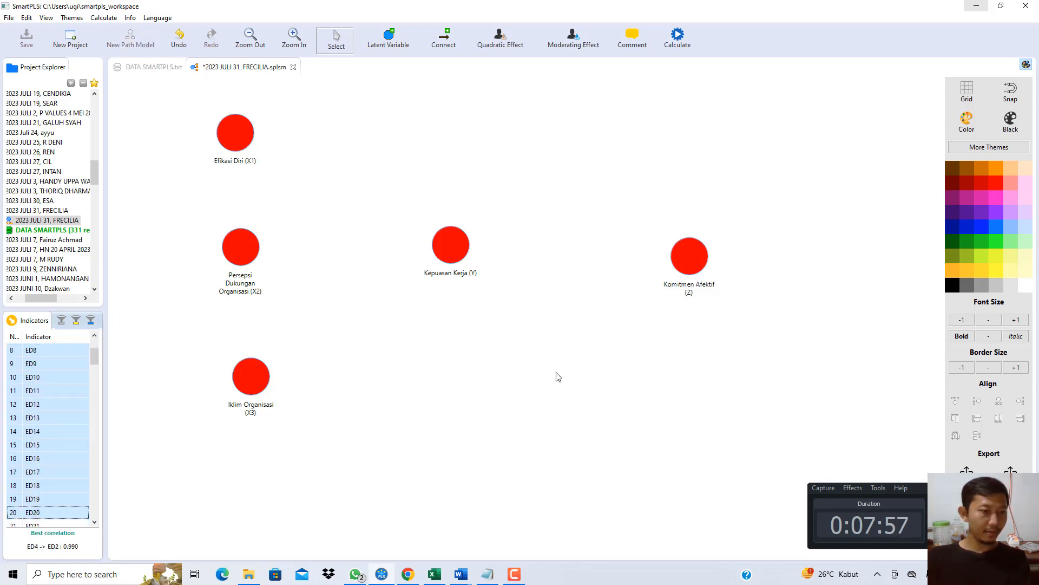
{"action": "key", "text": "shift+Down"}
{"action": "key", "text": "shift+Down"}
{"action": "key", "text": "shift+Down"}
{"action": "key", "text": "shift+Down"}
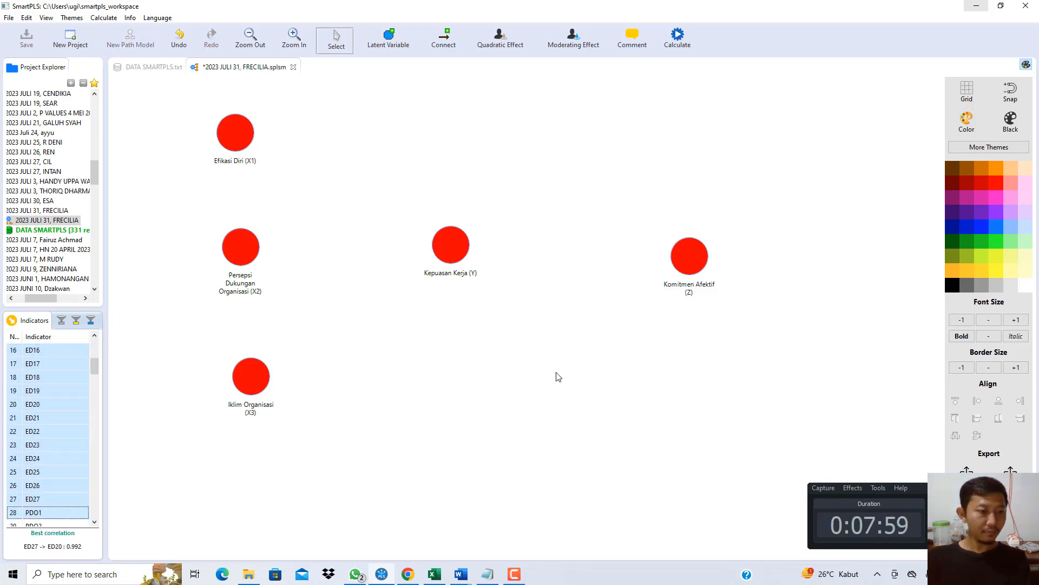
{"action": "key", "text": "shift+Up"}
{"action": "left_click_drag", "start_coordinate": [32, 391], "coordinate": [222, 135]}
{"action": "left_click_drag", "start_coordinate": [243, 329], "coordinate": [258, 155]}
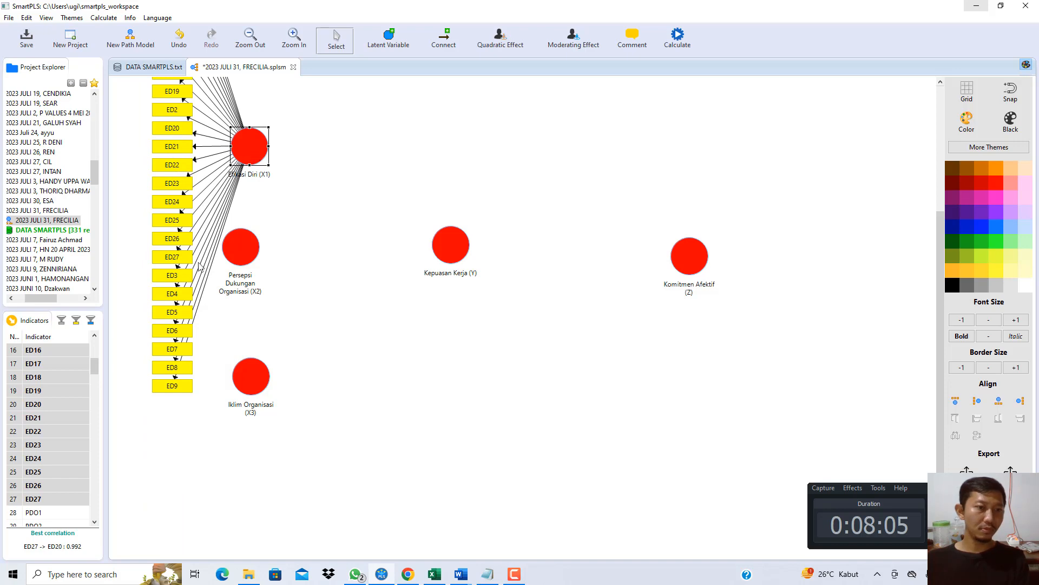
Assign indicators PDO1 to PDO18 to the Persepsi Dukungan Organisasi (X2) variable
{"action": "scroll", "coordinate": [65, 430], "scroll_direction": "down", "scroll_amount": 2}
{"action": "left_click", "coordinate": [65, 431]}
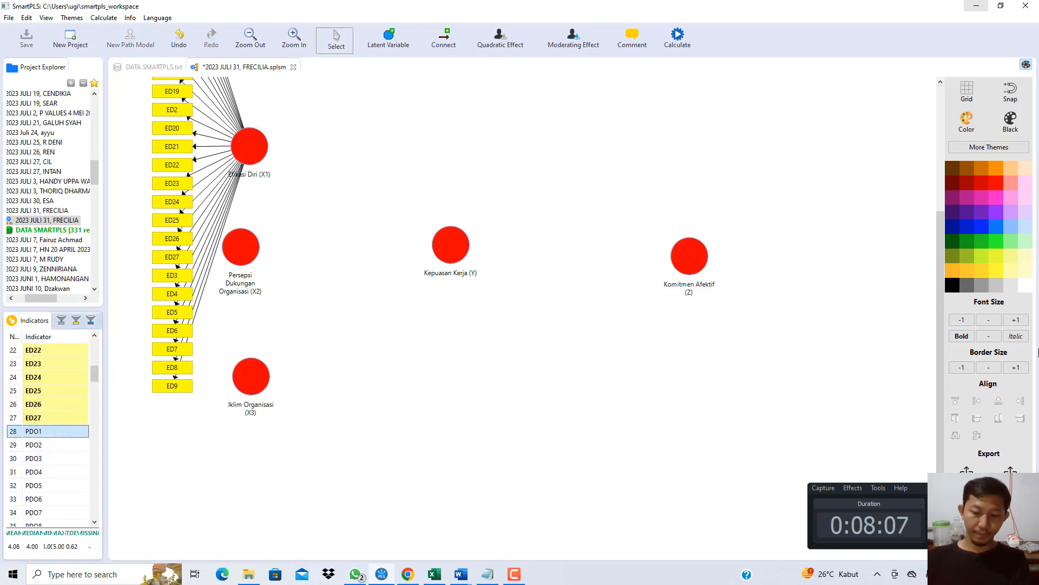
{"action": "key", "text": "shift+Down"}
{"action": "key", "text": "shift+Down"}
{"action": "key", "text": "shift+Down"}
{"action": "key", "text": "shift+Down"}
{"action": "key", "text": "shift+Down"}
{"action": "key", "text": "shift+Down"}
{"action": "key", "text": "shift+Down"}
{"action": "key", "text": "shift+Down"}
{"action": "key", "text": "shift+Down"}
{"action": "key", "text": "shift+Down"}
{"action": "key", "text": "shift+Down"}
{"action": "key", "text": "shift+Down"}
{"action": "key", "text": "shift+Down"}
{"action": "key", "text": "shift+Down"}
{"action": "key", "text": "shift+Down"}
{"action": "key", "text": "shift+Down"}
{"action": "key", "text": "shift+Down"}
{"action": "key", "text": "shift+Down"}
{"action": "key", "text": "shift+Down"}
{"action": "key", "text": "shift+Down"}
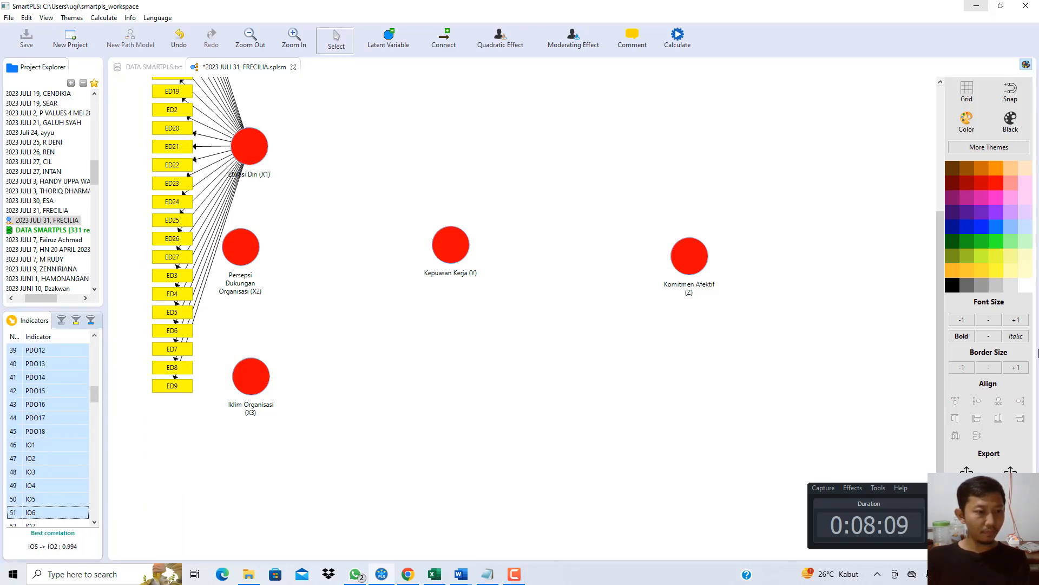
{"action": "key", "text": "shift+Up"}
{"action": "key", "text": "shift+Up"}
{"action": "key", "text": "shift+Up"}
{"action": "key", "text": "shift+Up"}
{"action": "key", "text": "shift+Up"}
{"action": "key", "text": "shift+Up"}
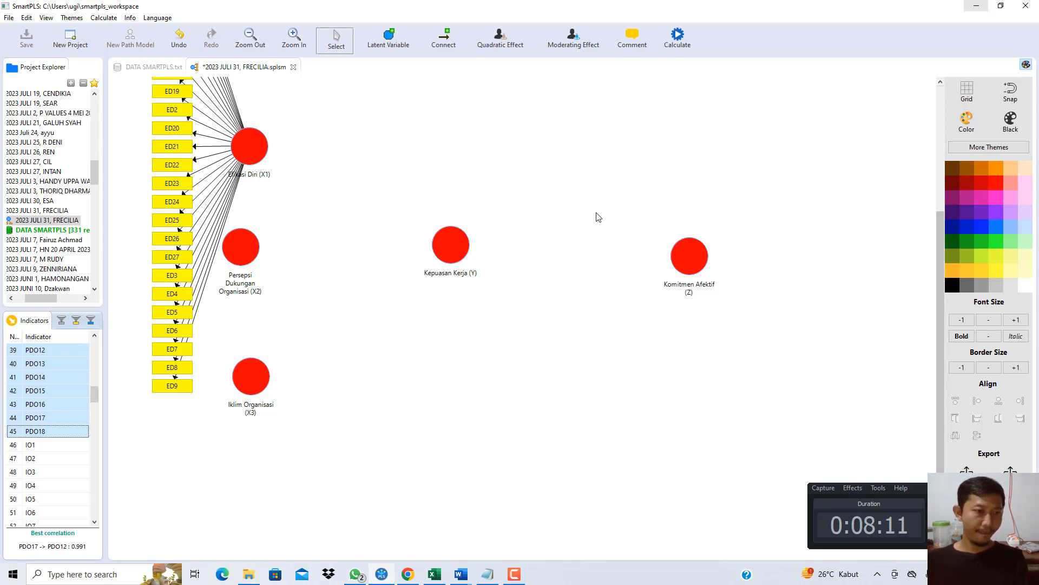
{"action": "left_click_drag", "start_coordinate": [51, 369], "coordinate": [245, 248]}
Assign indicators IO1 to IO48 to the Iklim Organisasi (X3) variable
{"action": "left_click", "coordinate": [81, 443]}
{"action": "key", "text": "shift+Down"}
{"action": "key", "text": "shift+Down"}
{"action": "key", "text": "shift+Down"}
{"action": "key", "text": "shift+Down"}
{"action": "key", "text": "shift+Down"}
{"action": "key", "text": "shift+Down"}
{"action": "key", "text": "shift+Down"}
{"action": "key", "text": "shift+Down"}
{"action": "key", "text": "shift+Down"}
{"action": "key", "text": "shift+Down"}
{"action": "key", "text": "shift+Down"}
{"action": "key", "text": "shift+Down"}
{"action": "key", "text": "shift+Down"}
{"action": "key", "text": "shift+Down"}
{"action": "key", "text": "shift+Down"}
{"action": "key", "text": "shift+Down"}
{"action": "key", "text": "shift+Down"}
{"action": "key", "text": "shift+Down"}
{"action": "key", "text": "shift+Down"}
{"action": "key", "text": "shift+Down"}
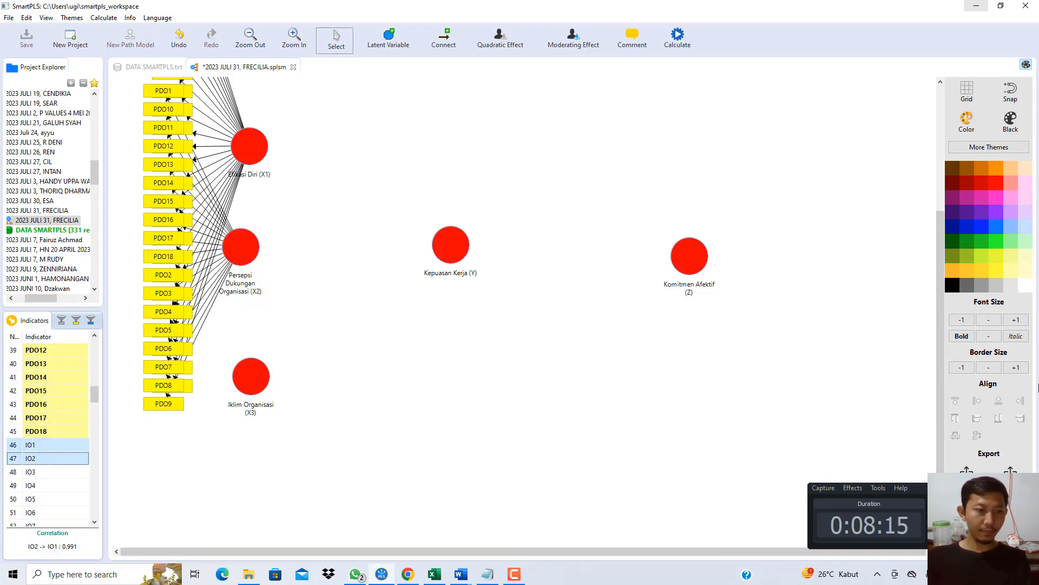
{"action": "key", "text": "shift+Down"}
{"action": "key", "text": "shift+Down"}
{"action": "key", "text": "shift+Down"}
{"action": "key", "text": "shift+Down"}
{"action": "key", "text": "shift+Down"}
{"action": "key", "text": "shift+Down"}
{"action": "key", "text": "shift+Down"}
{"action": "key", "text": "shift+Down"}
{"action": "key", "text": "shift+Down"}
{"action": "key", "text": "shift+Down"}
{"action": "key", "text": "shift+Down"}
{"action": "key", "text": "shift+Down"}
{"action": "key", "text": "shift+Down"}
{"action": "key", "text": "shift+Down"}
{"action": "key", "text": "shift+Down"}
{"action": "key", "text": "shift+Down"}
{"action": "key", "text": "shift+Down"}
{"action": "key", "text": "shift+Down"}
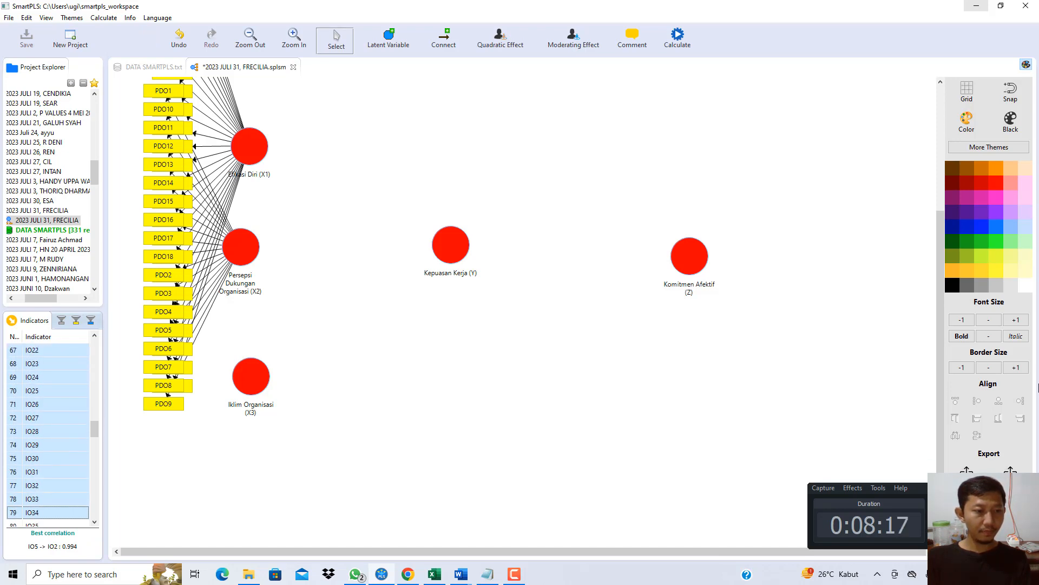
{"action": "key", "text": "shift+Down"}
{"action": "key", "text": "shift+Down"}
{"action": "key", "text": "shift+Down"}
{"action": "key", "text": "shift+Down"}
{"action": "key", "text": "shift+Down"}
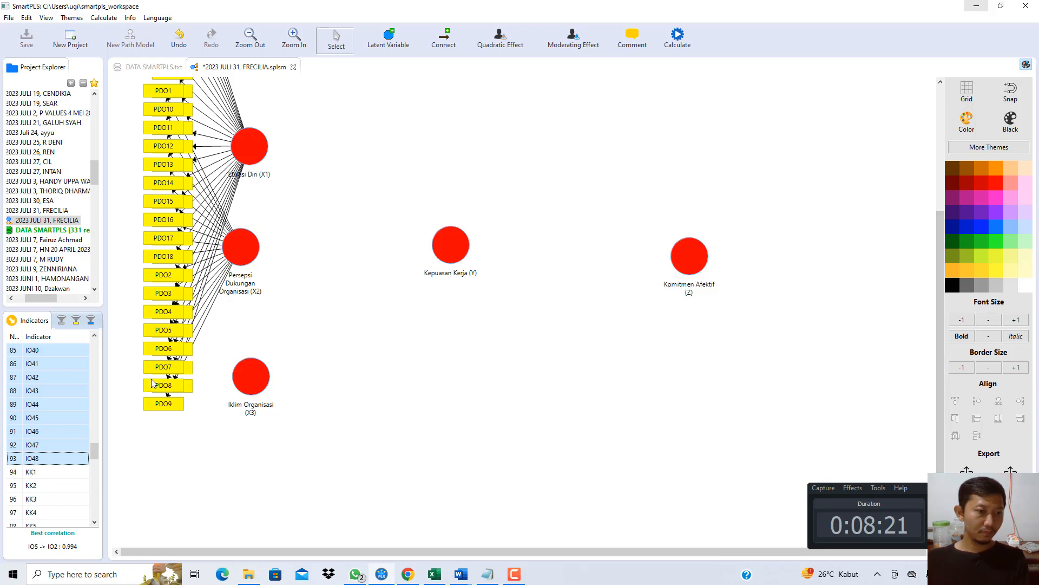
{"action": "left_click_drag", "start_coordinate": [40, 352], "coordinate": [249, 374]}
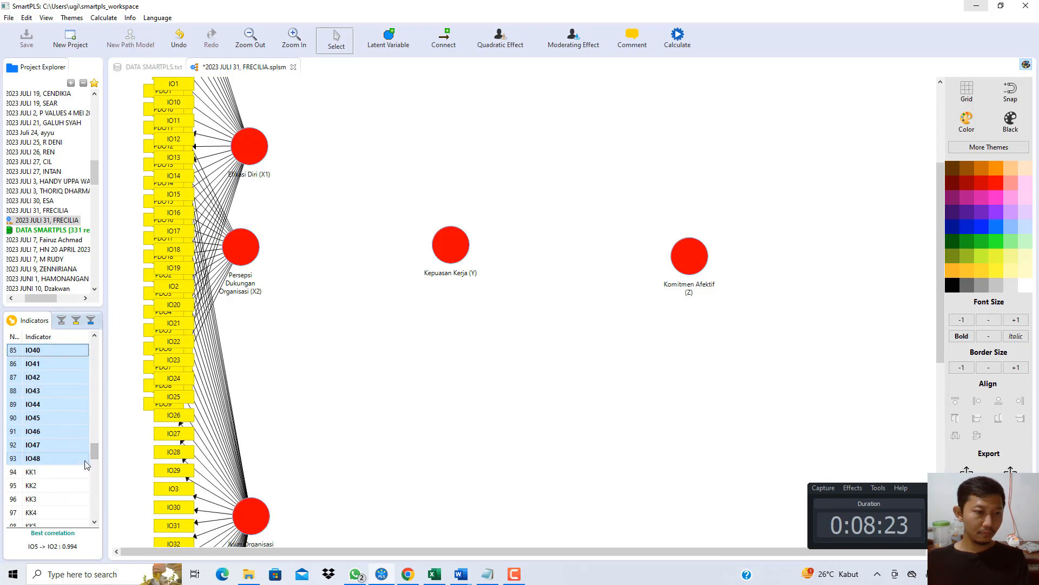
Assign indicators KK1 to KK33 to the Kepuasan Kerja (Y) variable
{"action": "key", "text": "shift+Down"}
{"action": "key", "text": "shift+Down"}
{"action": "key", "text": "shift+Down"}
{"action": "key", "text": "shift+Down"}
{"action": "key", "text": "shift+Down"}
{"action": "key", "text": "shift+Down"}
{"action": "key", "text": "shift+Down"}
{"action": "key", "text": "shift+Down"}
{"action": "key", "text": "shift+Down"}
{"action": "key", "text": "shift+Down"}
{"action": "key", "text": "shift+Down"}
{"action": "key", "text": "shift+Down"}
{"action": "key", "text": "shift+Down"}
{"action": "key", "text": "shift+Down"}
{"action": "key", "text": "shift+Down"}
{"action": "key", "text": "shift+Down"}
{"action": "key", "text": "shift+Down"}
{"action": "key", "text": "shift+Down"}
{"action": "key", "text": "shift+Down"}
{"action": "key", "text": "shift+Down"}
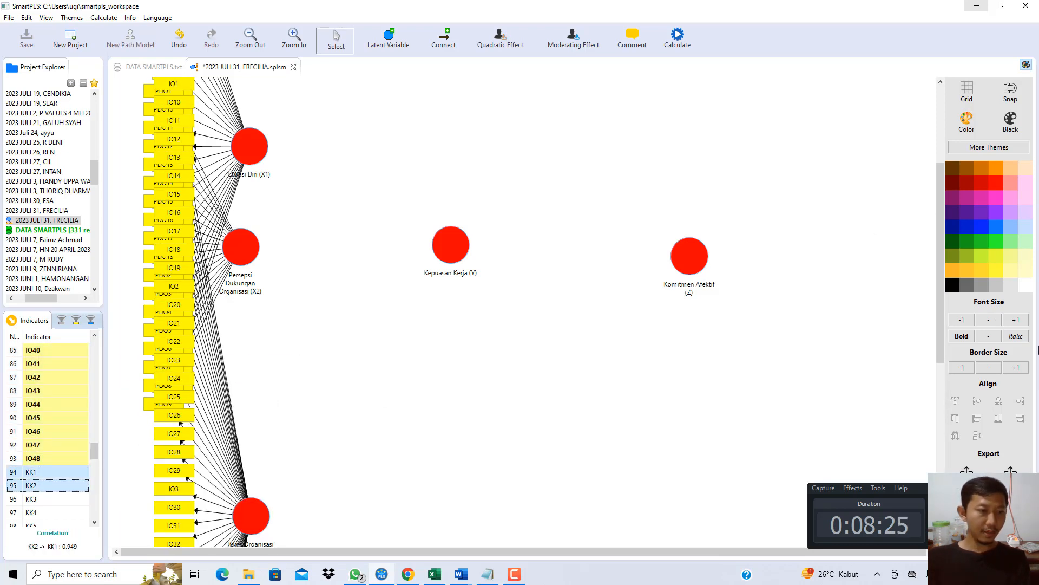
{"action": "key", "text": "shift+Up"}
{"action": "key", "text": "shift+Up"}
{"action": "key", "text": "shift+Up"}
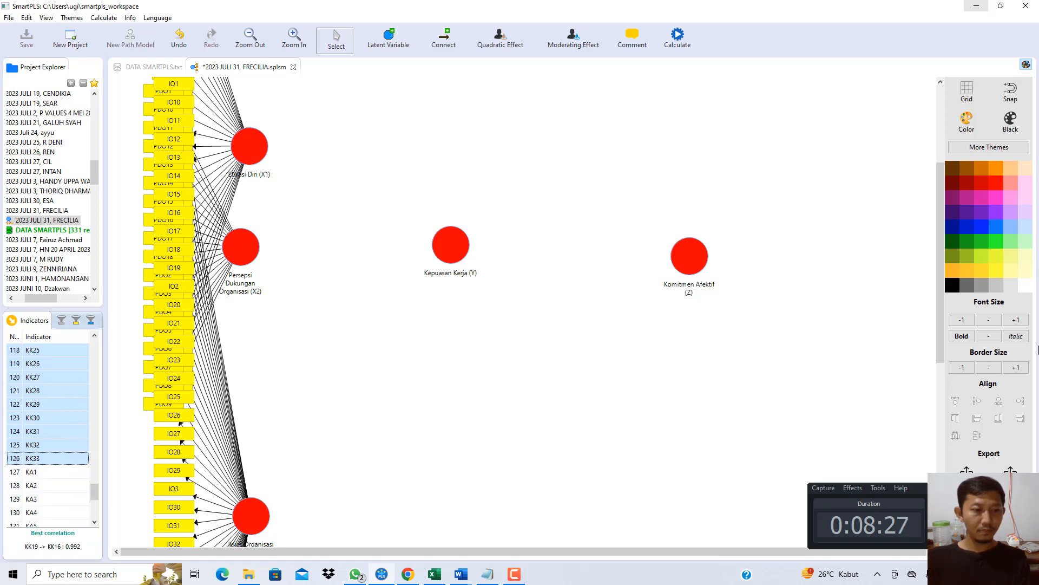
{"action": "left_click_drag", "start_coordinate": [36, 378], "coordinate": [451, 245]}
Assign indicators KA1 to KA18 to the Komitmen Afektif (Z) variable and align them on the construct's right side
{"action": "left_click", "coordinate": [55, 473]}
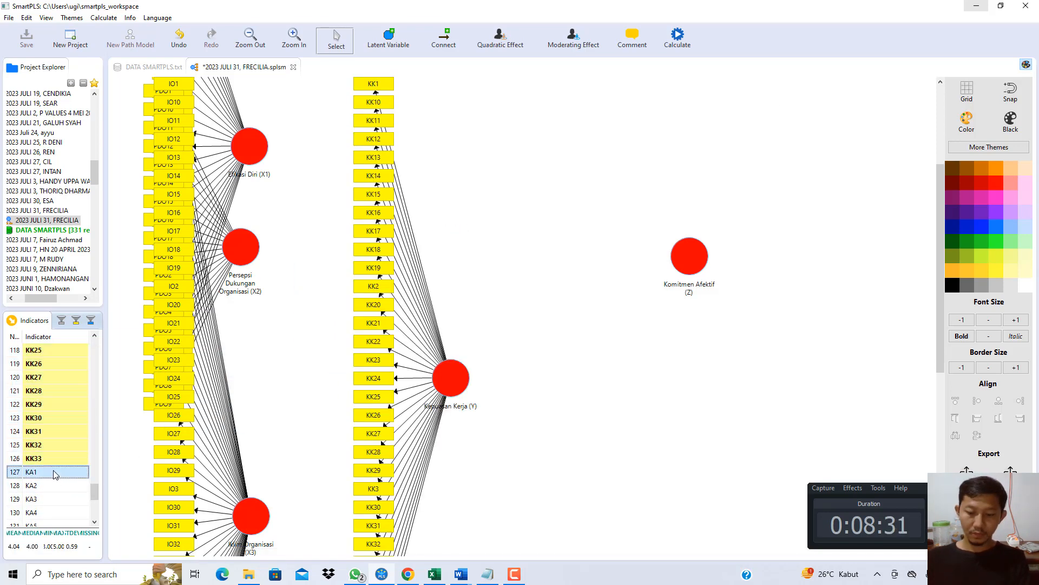
{"action": "key", "text": "shift+Down"}
{"action": "key", "text": "shift+Down"}
{"action": "key", "text": "shift+Down"}
{"action": "key", "text": "shift+Down"}
{"action": "key", "text": "shift+Down"}
{"action": "key", "text": "shift+Down"}
{"action": "key", "text": "shift+Down"}
{"action": "key", "text": "shift+Down"}
{"action": "key", "text": "shift+Down"}
{"action": "key", "text": "shift+Down"}
{"action": "key", "text": "shift+Down"}
{"action": "key", "text": "shift+Down"}
{"action": "key", "text": "shift+Down"}
{"action": "key", "text": "shift+Down"}
{"action": "key", "text": "shift+Down"}
{"action": "key", "text": "shift+Down"}
{"action": "key", "text": "shift+Down"}
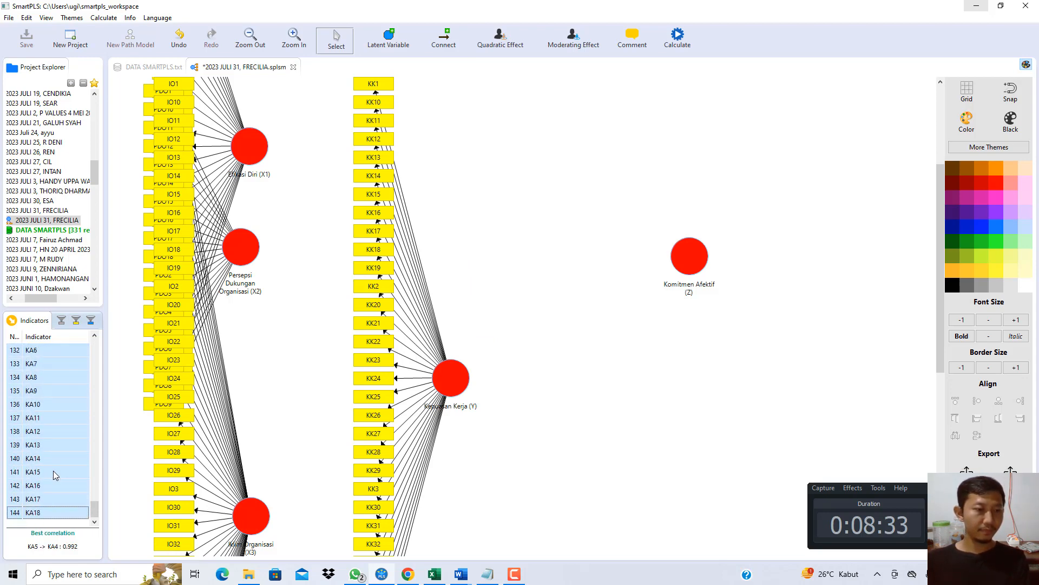
{"action": "left_click_drag", "start_coordinate": [38, 390], "coordinate": [753, 303]}
{"action": "right_click", "coordinate": [752, 303]}
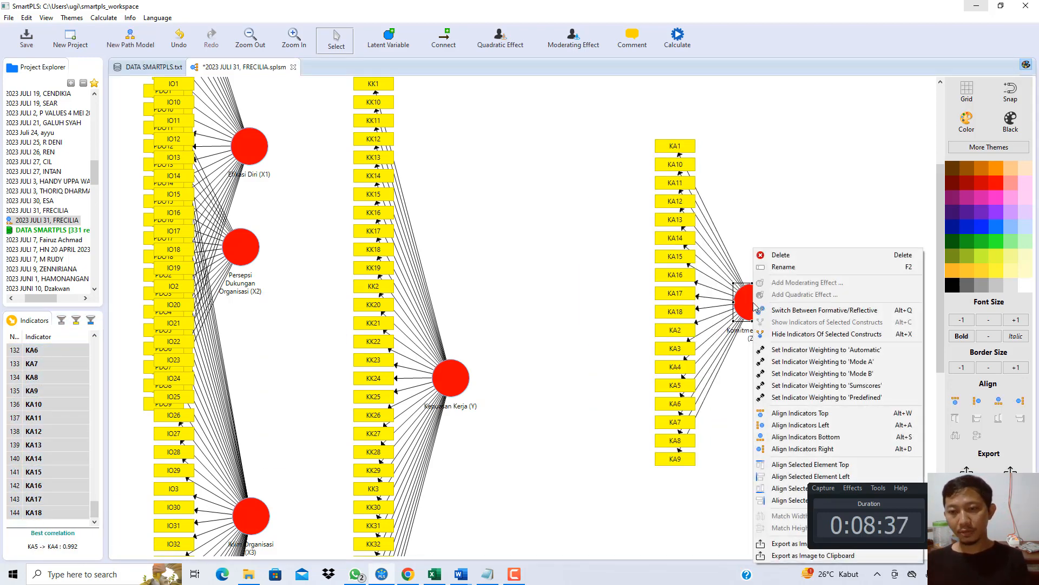
{"action": "left_click", "coordinate": [826, 449]}
Try moving Kepuasan Kerja (Y) with its indicators aligned on top and shifting Komitmen Afektif (Z) inward, and undo these changes
{"action": "left_click_drag", "start_coordinate": [464, 377], "coordinate": [526, 317]}
{"action": "right_click", "coordinate": [526, 317]}
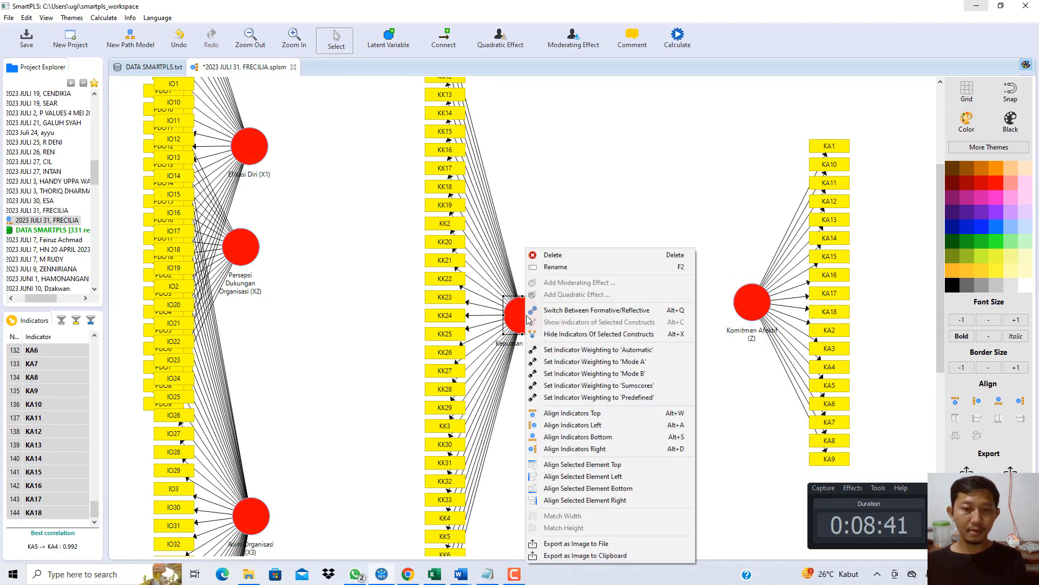
{"action": "left_click", "coordinate": [586, 414]}
{"action": "left_click_drag", "start_coordinate": [742, 313], "coordinate": [513, 201]}
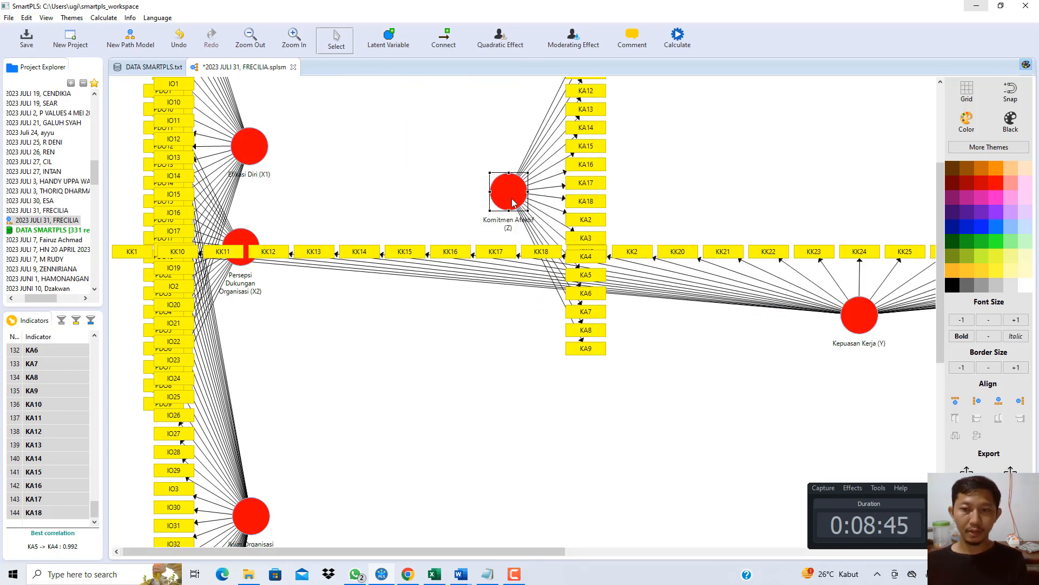
{"action": "key", "text": "ctrl+z"}
{"action": "key", "text": "ctrl+z"}
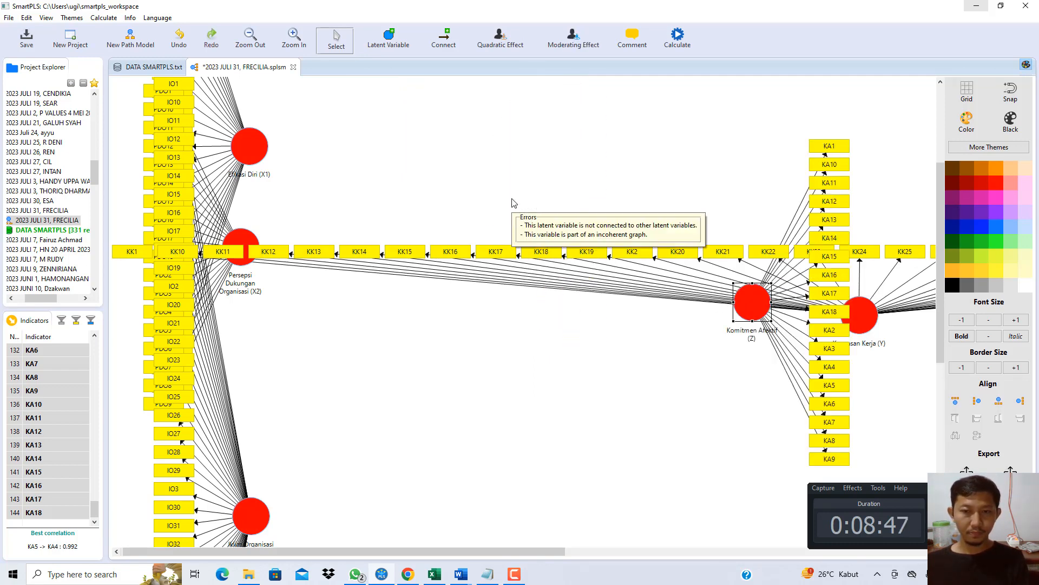
{"action": "key", "text": "ctrl+z"}
{"action": "key", "text": "ctrl+y"}
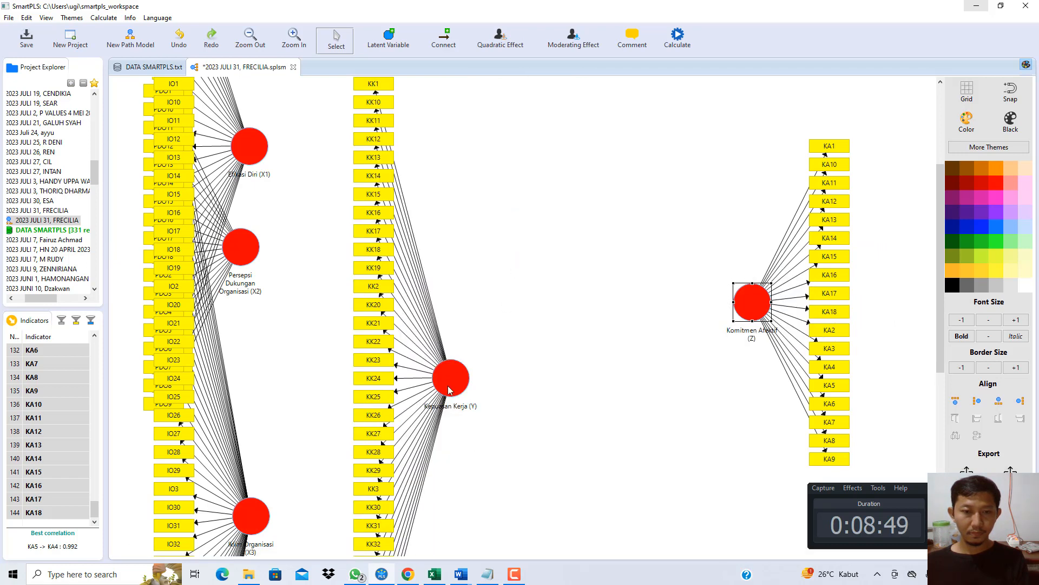
Move Kepuasan Kerja (Y) up between the X constructs and Komitmen Afektif (Z), with its indicators aligned above it
{"action": "key", "text": "ctrl+y"}
{"action": "right_click", "coordinate": [514, 240]}
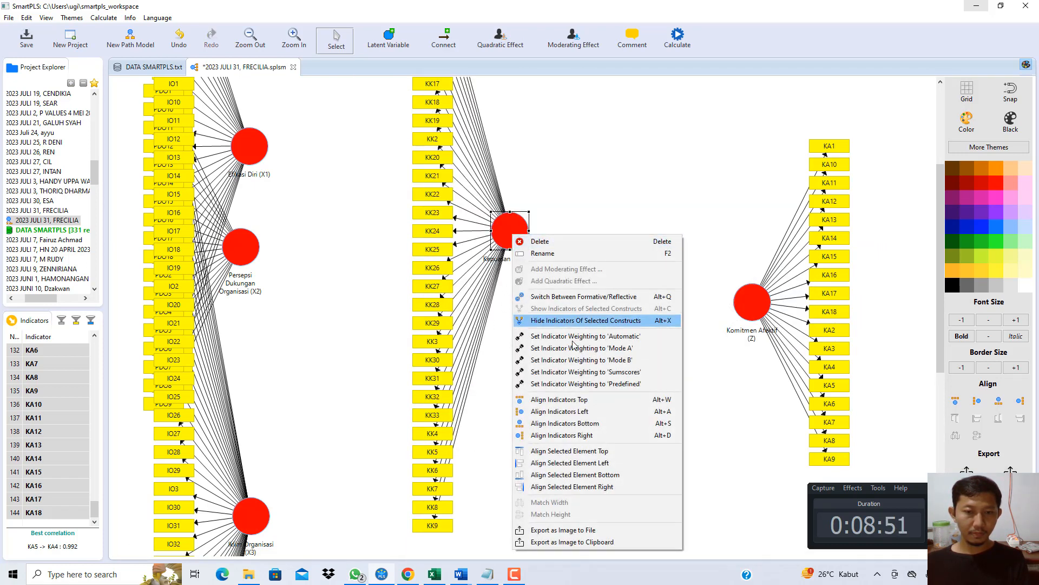
{"action": "left_click", "coordinate": [575, 402]}
{"action": "left_click_drag", "start_coordinate": [864, 238], "coordinate": [535, 208]}
Move Iklim Organisasi (X3) slightly up and to the left, and lower Persepsi Dukungan Organisasi (X2) to even out the spacing
{"action": "left_click_drag", "start_coordinate": [254, 514], "coordinate": [230, 467]}
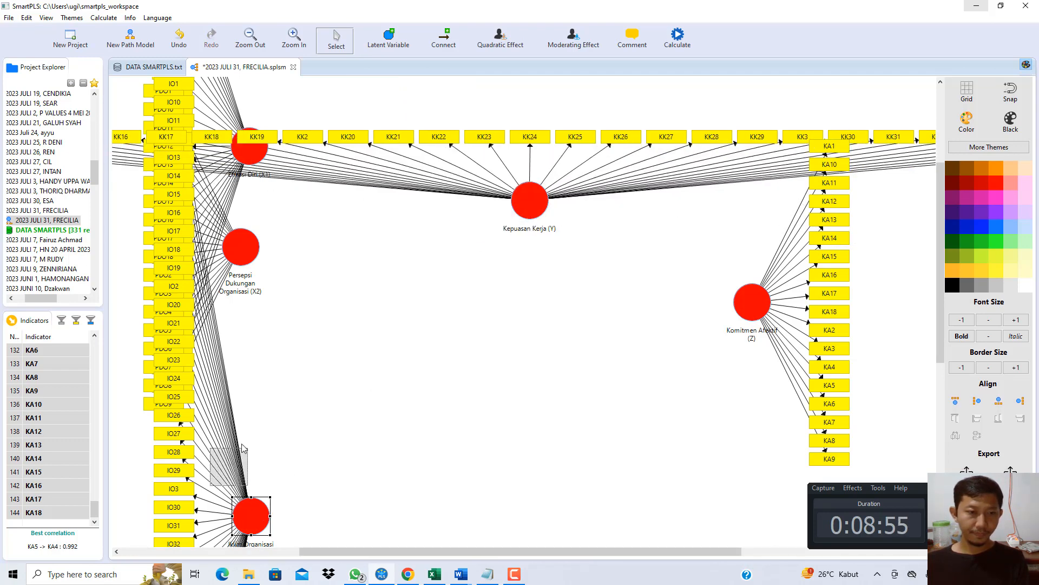
{"action": "left_click", "coordinate": [245, 303]}
{"action": "left_click_drag", "start_coordinate": [247, 307], "coordinate": [245, 375]}
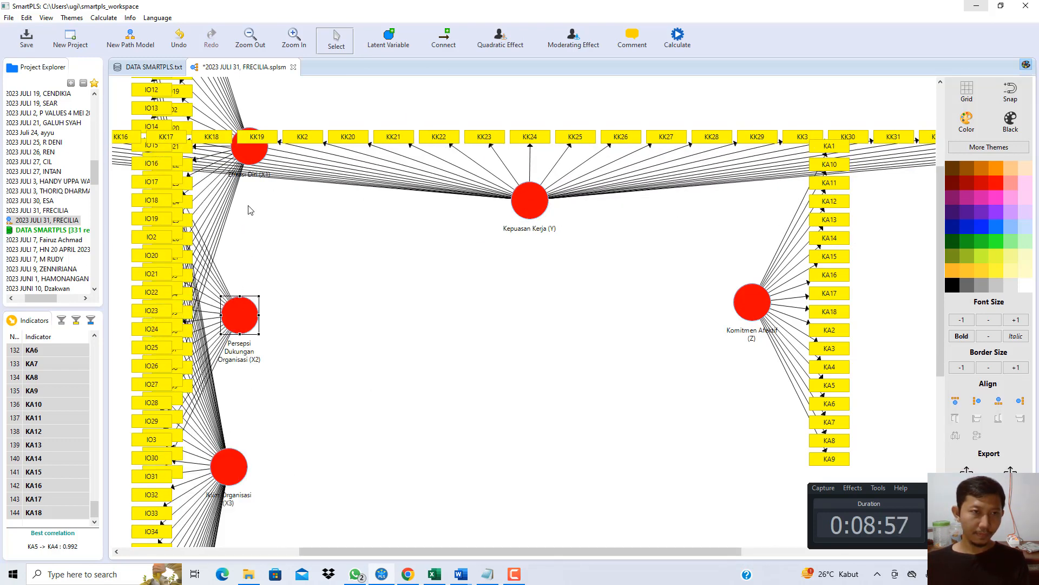
Fine-tune the layout by raising Kepuasan Kerja (Y) and shifting Iklim Organisasi (X3), Persepsi Dukungan Organisasi (X2) and Komitmen Afektif (Z) slightly down
{"action": "left_click", "coordinate": [250, 38]}
{"action": "left_click_drag", "start_coordinate": [280, 454], "coordinate": [282, 482]}
{"action": "left_click_drag", "start_coordinate": [528, 228], "coordinate": [537, 158]}
{"action": "left_click_drag", "start_coordinate": [731, 310], "coordinate": [762, 337]}
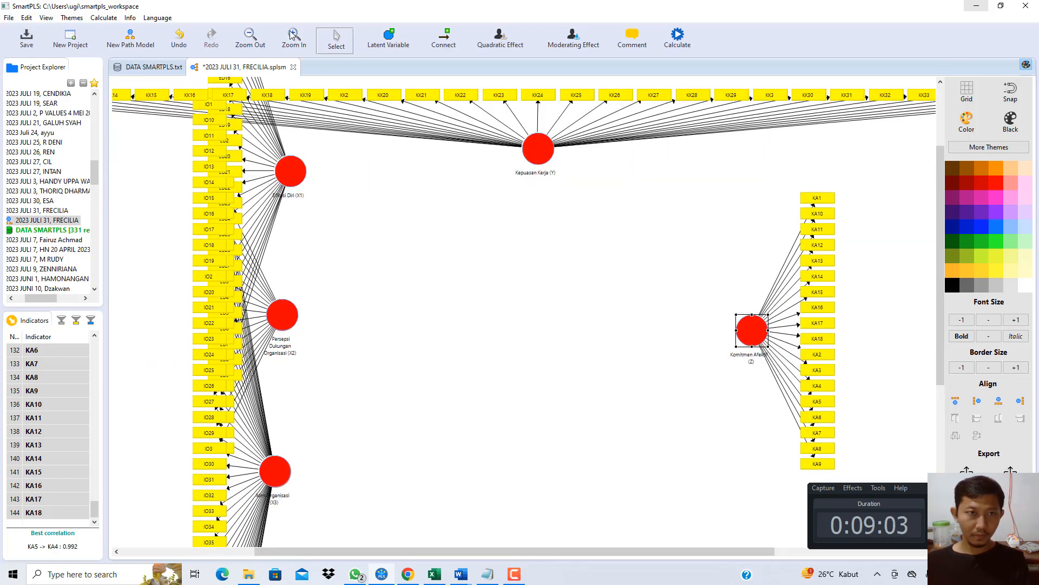
{"action": "left_click", "coordinate": [250, 38]}
{"action": "left_click_drag", "start_coordinate": [290, 462], "coordinate": [292, 481]}
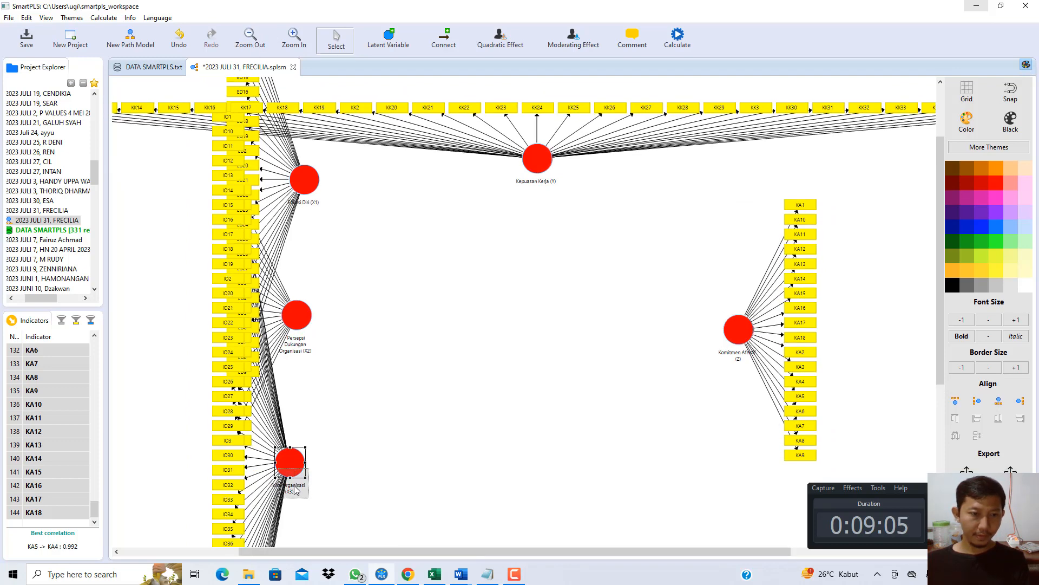
{"action": "left_click_drag", "start_coordinate": [299, 323], "coordinate": [305, 330]}
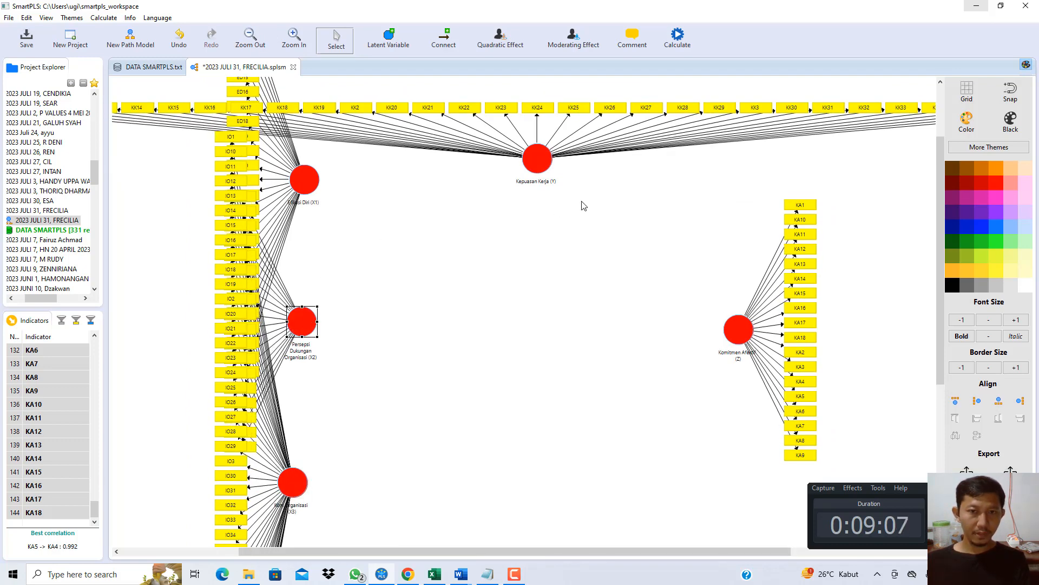
Connect Efikasi Diri (X1), Persepsi Dukungan Organisasi (X2) and Iklim Organisasi (X3) to Kepuasan Kerja (Y) with path arrows
{"action": "left_click", "coordinate": [445, 41]}
{"action": "left_click", "coordinate": [316, 195]}
{"action": "left_click", "coordinate": [533, 161]}
{"action": "left_click", "coordinate": [299, 327]}
{"action": "left_click", "coordinate": [536, 159]}
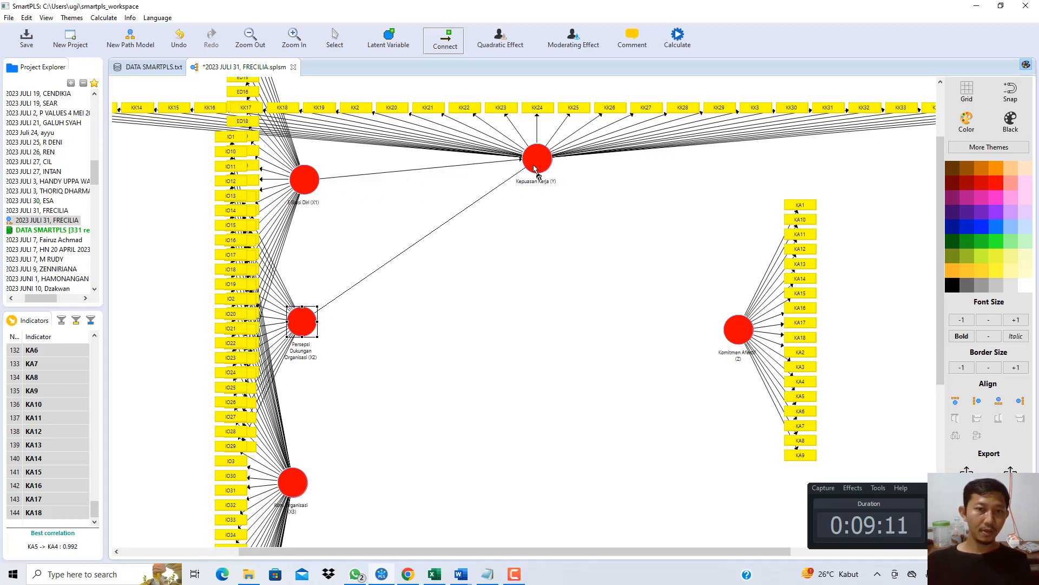
{"action": "left_click", "coordinate": [295, 479]}
{"action": "left_click", "coordinate": [536, 159]}
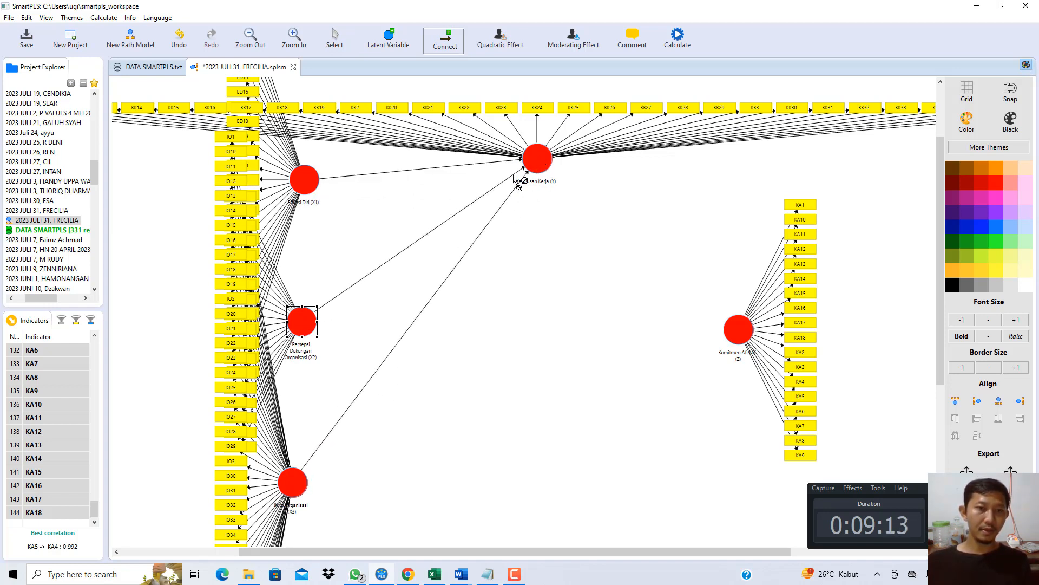
Connect Kepuasan Kerja (Y) and the three X constructs to Komitmen Afektif (Z) with path arrows, and leave Connect mode
{"action": "left_click", "coordinate": [548, 166]}
{"action": "left_click", "coordinate": [732, 338]}
{"action": "left_click", "coordinate": [317, 187]}
{"action": "left_click", "coordinate": [733, 334]}
{"action": "left_click", "coordinate": [317, 321]}
{"action": "left_click", "coordinate": [726, 331]}
{"action": "left_click", "coordinate": [290, 487]}
{"action": "left_click", "coordinate": [728, 334]}
{"action": "key", "text": "Escape"}
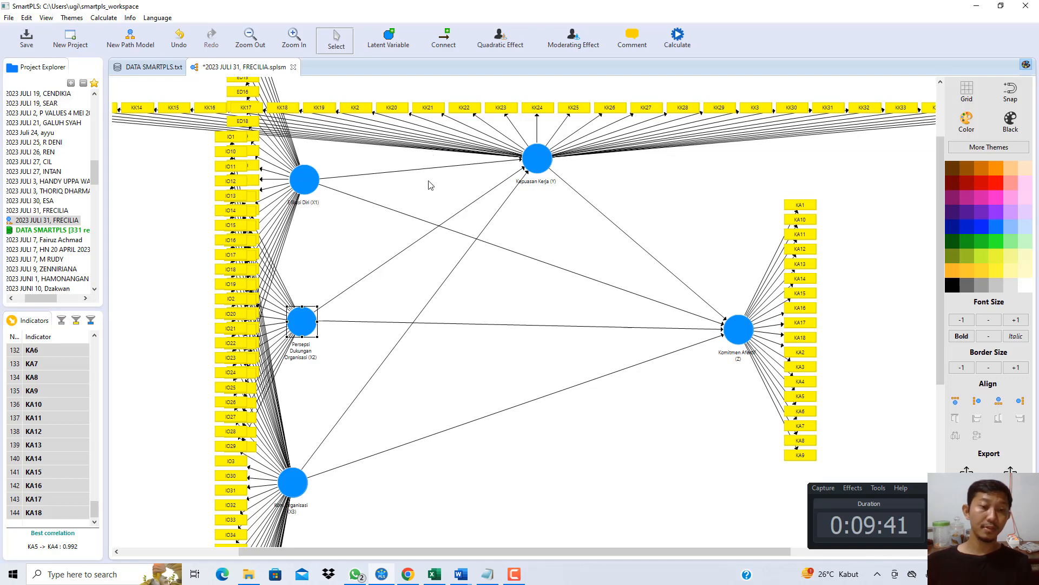
Switch to the intro notes in Notepad and review the outer model testing section with its validity and reliability parts
{"action": "left_click", "coordinate": [488, 574]}
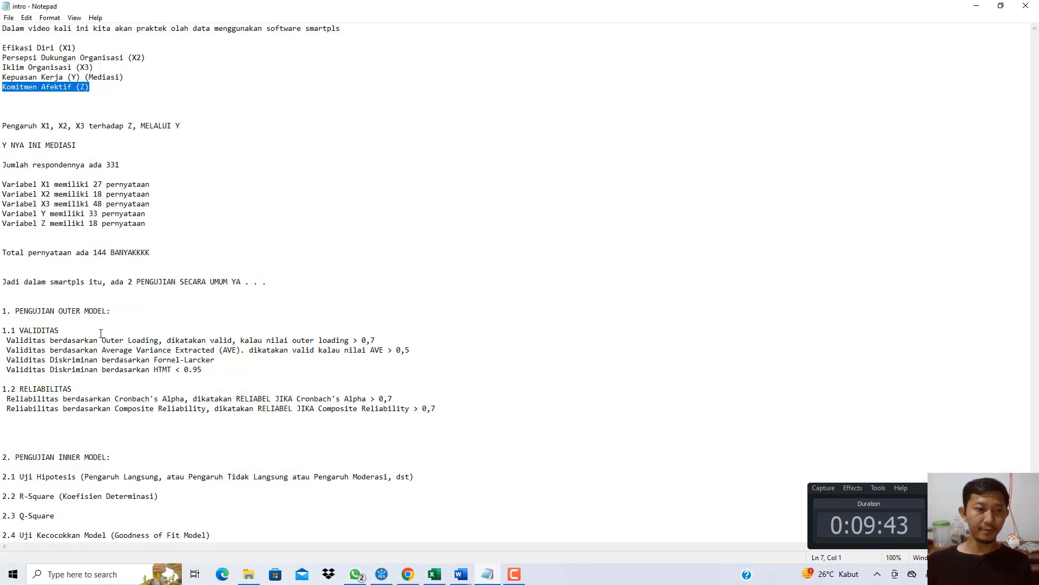
{"action": "left_click_drag", "start_coordinate": [23, 311], "coordinate": [100, 310]}
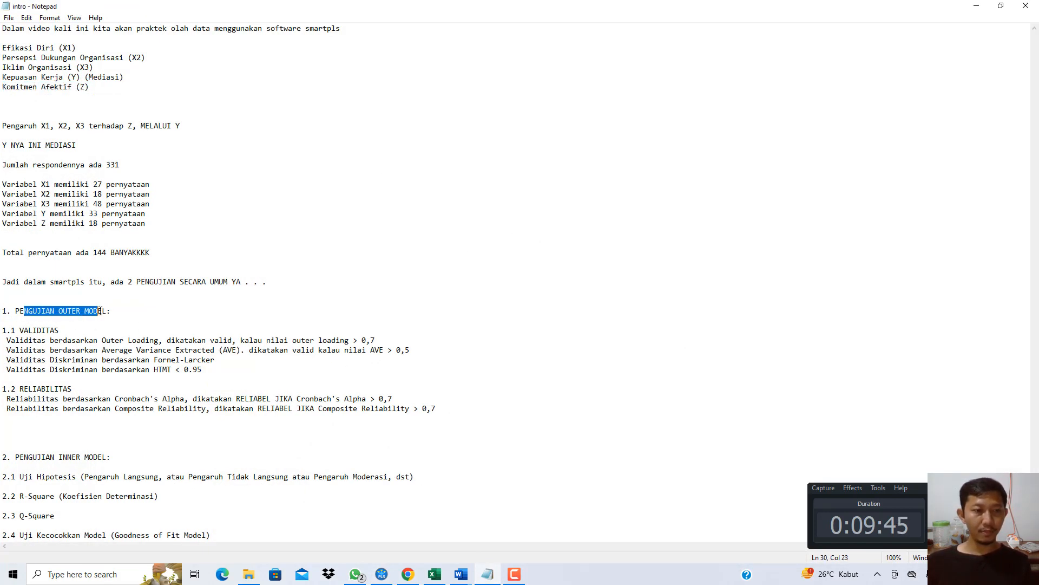
{"action": "left_click_drag", "start_coordinate": [29, 329], "coordinate": [42, 330]}
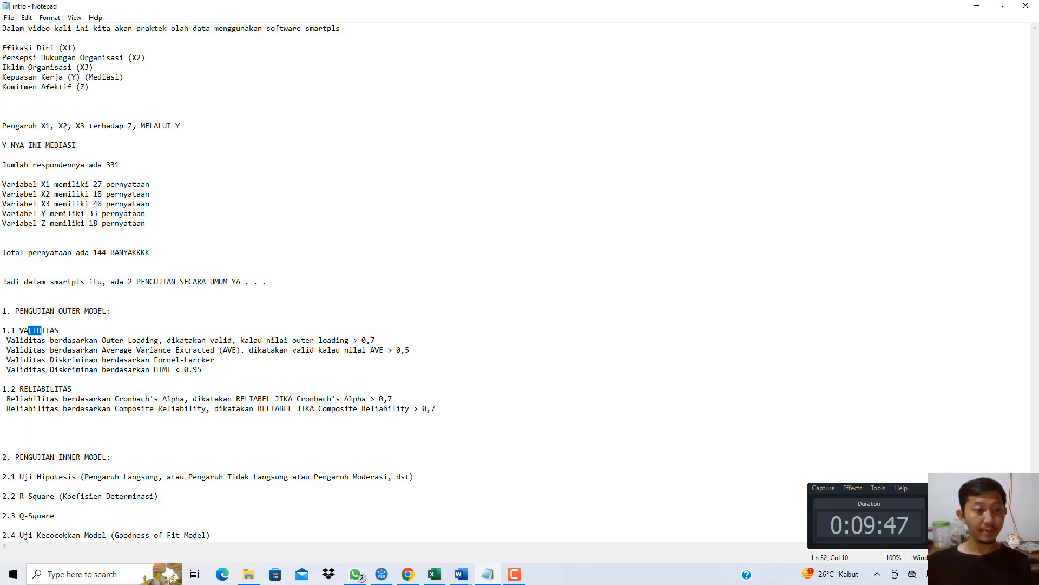
{"action": "left_click_drag", "start_coordinate": [2, 388], "coordinate": [60, 388]}
{"action": "left_click_drag", "start_coordinate": [51, 312], "coordinate": [106, 311]}
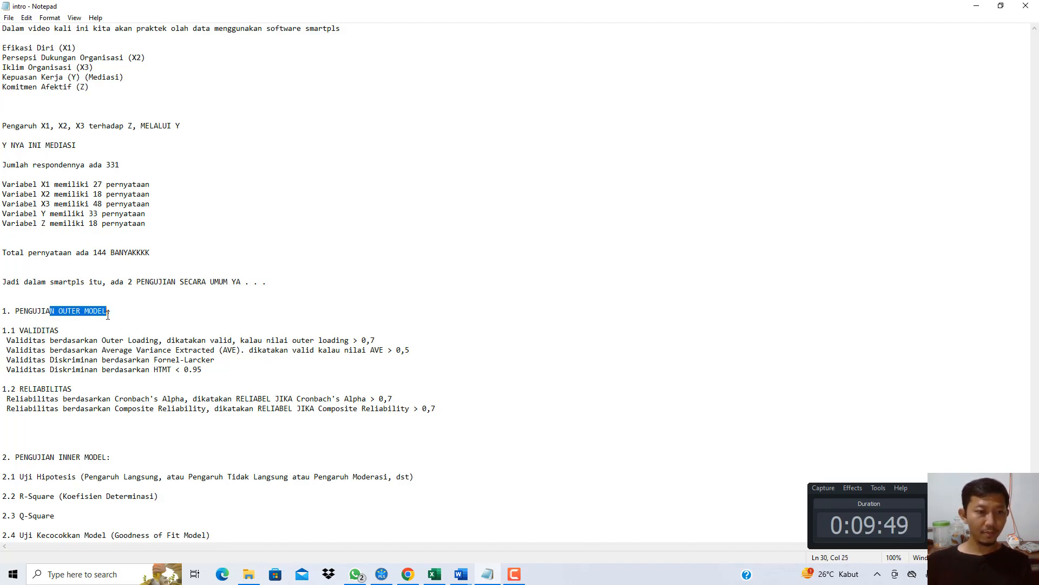
Return to SmartPLS and run the PLS Algorithm with Path weighting, 300 maximum iterations and stop criterion 7, opening the full report
{"action": "left_click", "coordinate": [382, 574]}
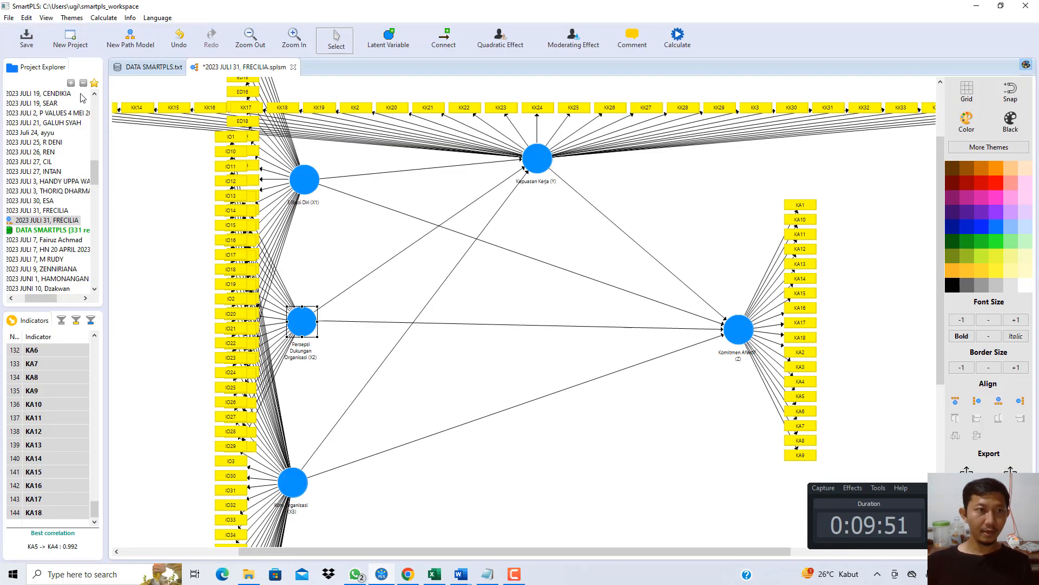
{"action": "left_click", "coordinate": [103, 18]}
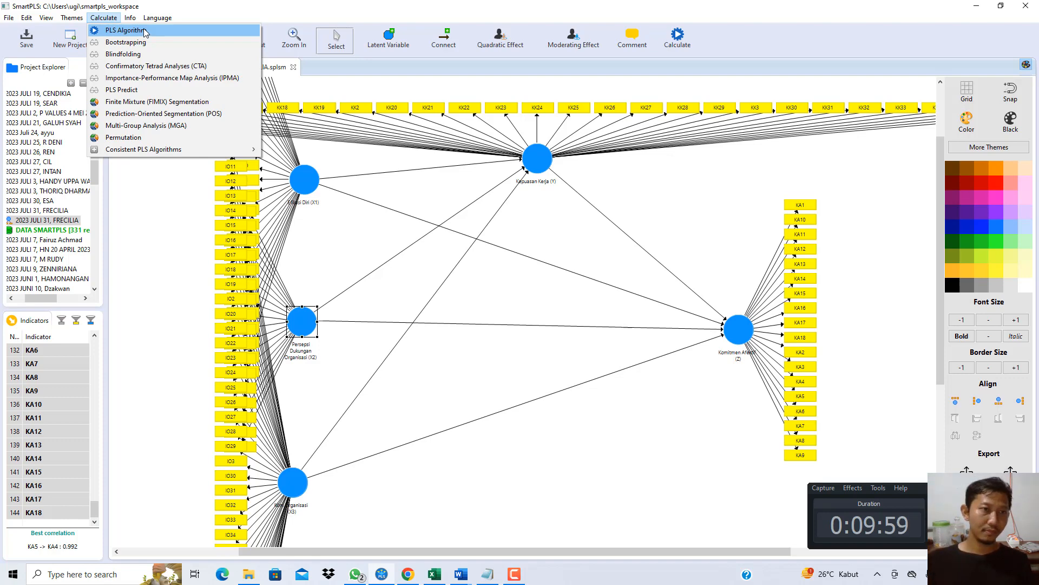
{"action": "left_click", "coordinate": [144, 31]}
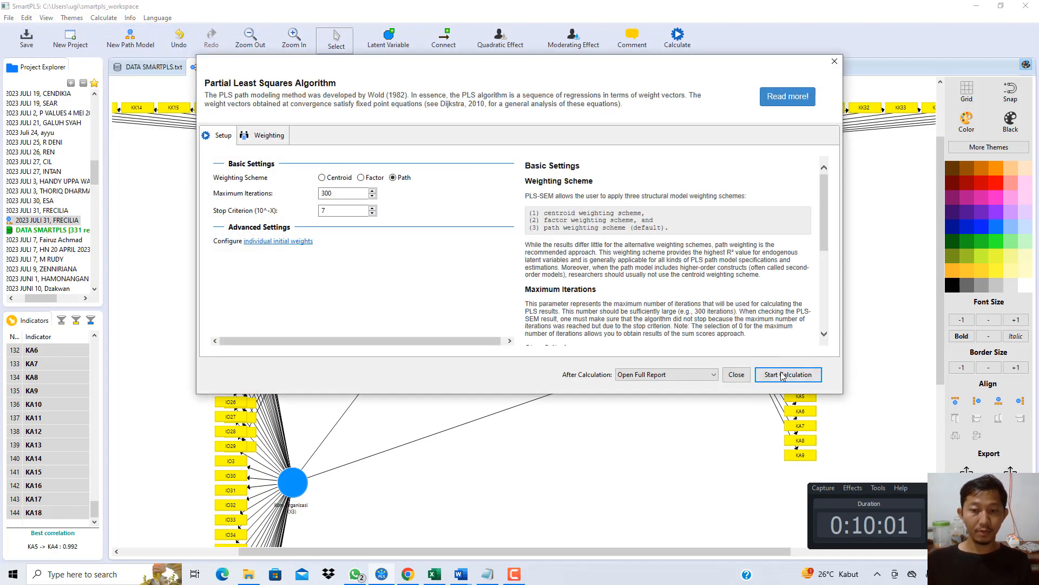
{"action": "left_click", "coordinate": [783, 375]}
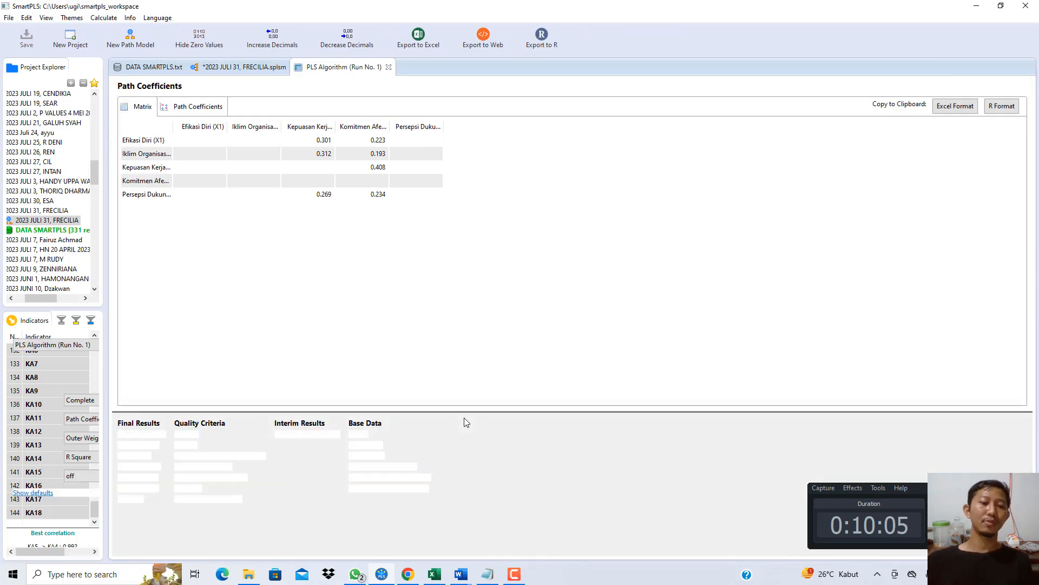
Review the outer loading > 0,7 criterion in the Notepad notes, and open the Outer Loadings results in SmartPLS with a wider Efikasi Diri (X1) column
{"action": "left_click", "coordinate": [494, 573]}
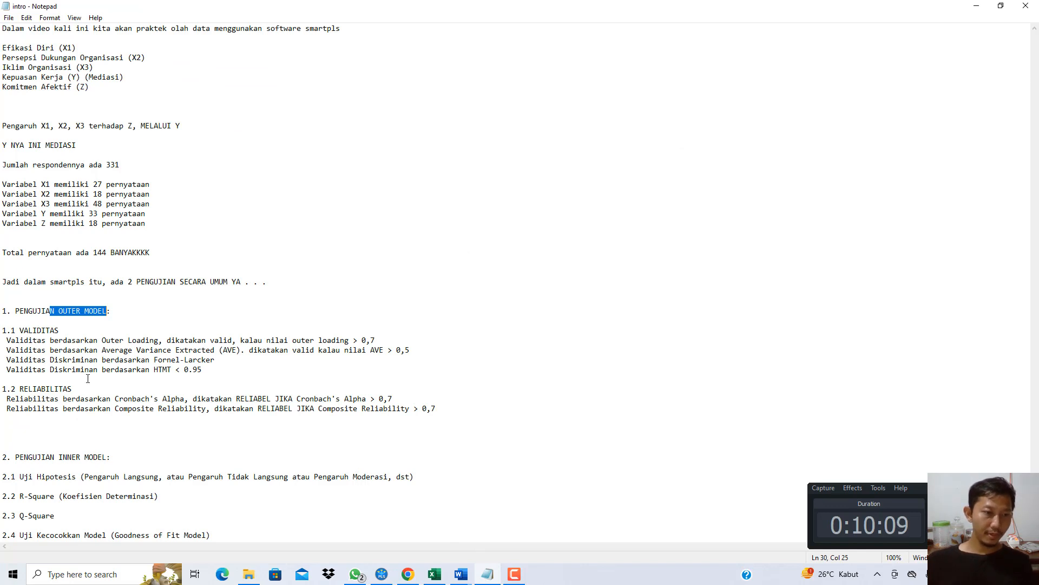
{"action": "left_click_drag", "start_coordinate": [114, 340], "coordinate": [377, 337]}
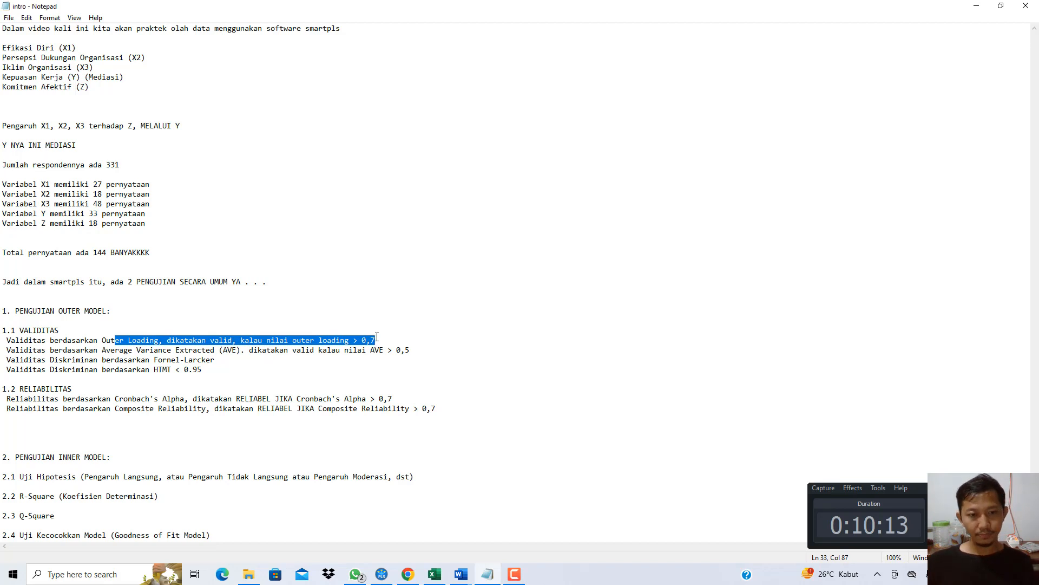
{"action": "left_click", "coordinate": [384, 575]}
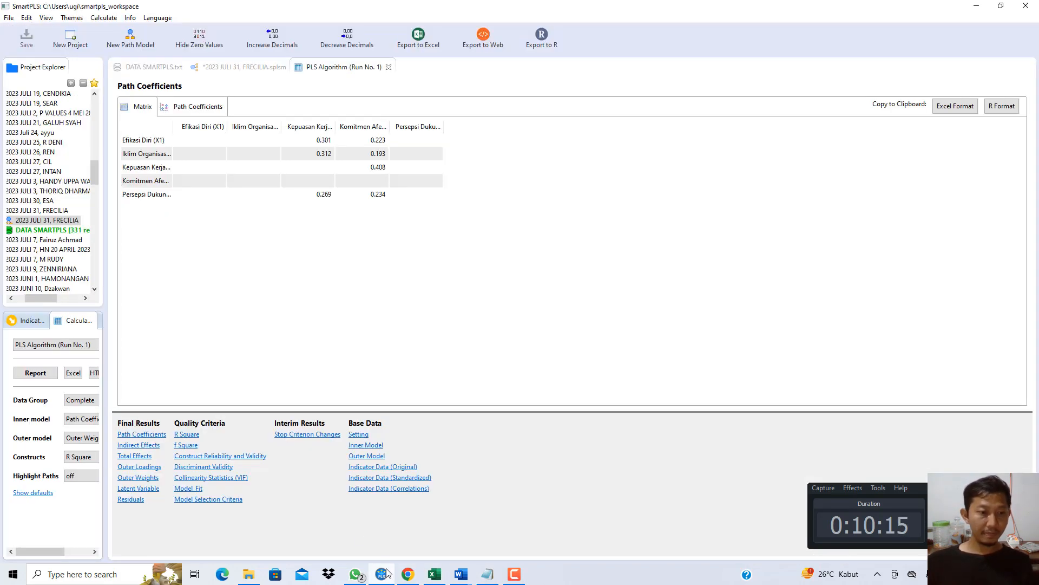
{"action": "left_click", "coordinate": [142, 467]}
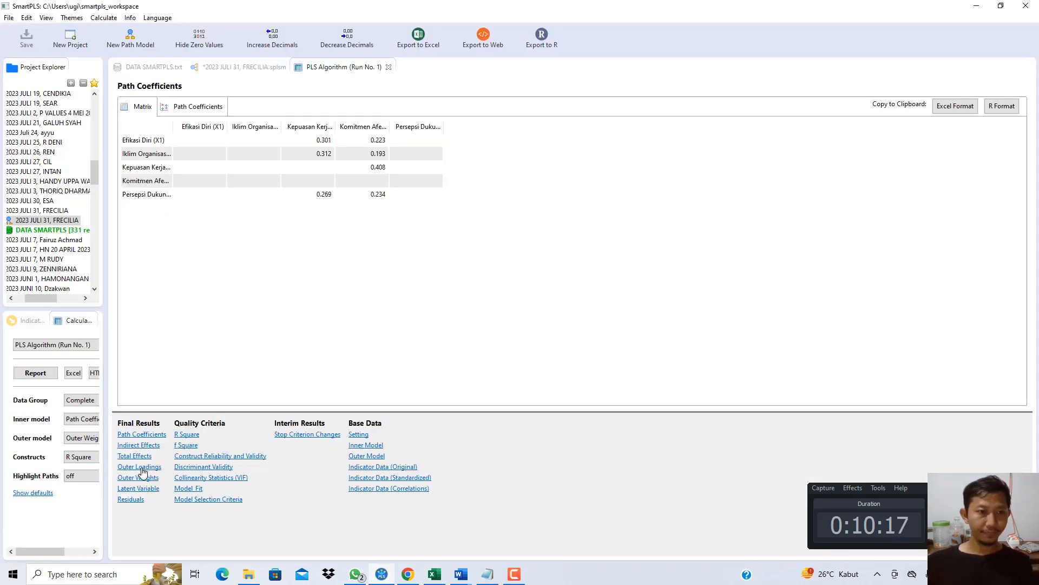
{"action": "left_click_drag", "start_coordinate": [231, 128], "coordinate": [264, 128]}
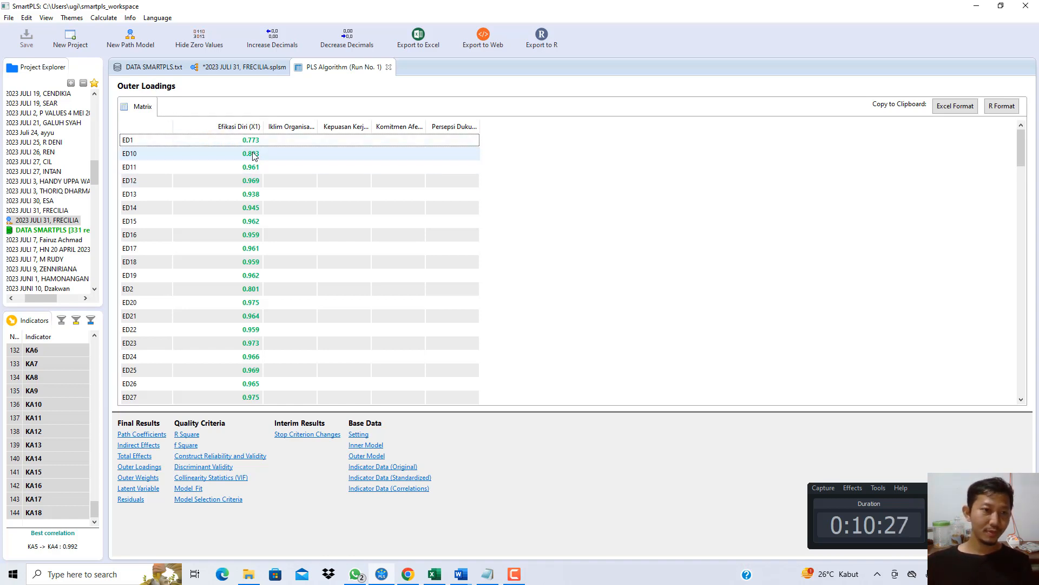
Examine the outer loadings of all indicators, from the ED items through IO, KA and KK to the PDO items
{"action": "scroll", "coordinate": [253, 157], "scroll_direction": "down", "scroll_amount": 8}
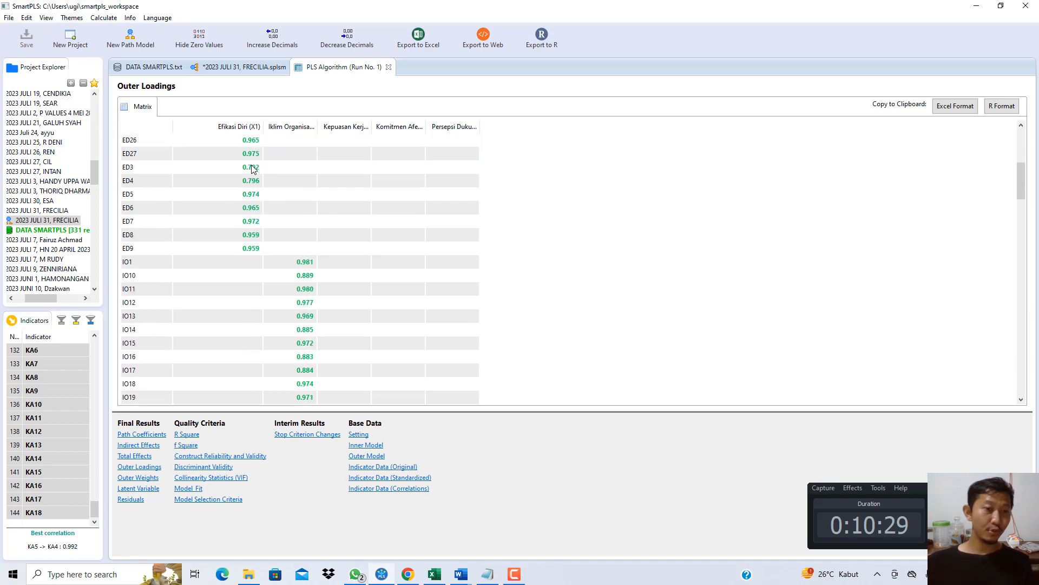
{"action": "scroll", "coordinate": [253, 169], "scroll_direction": "down", "scroll_amount": 1}
{"action": "scroll", "coordinate": [251, 177], "scroll_direction": "down", "scroll_amount": 9}
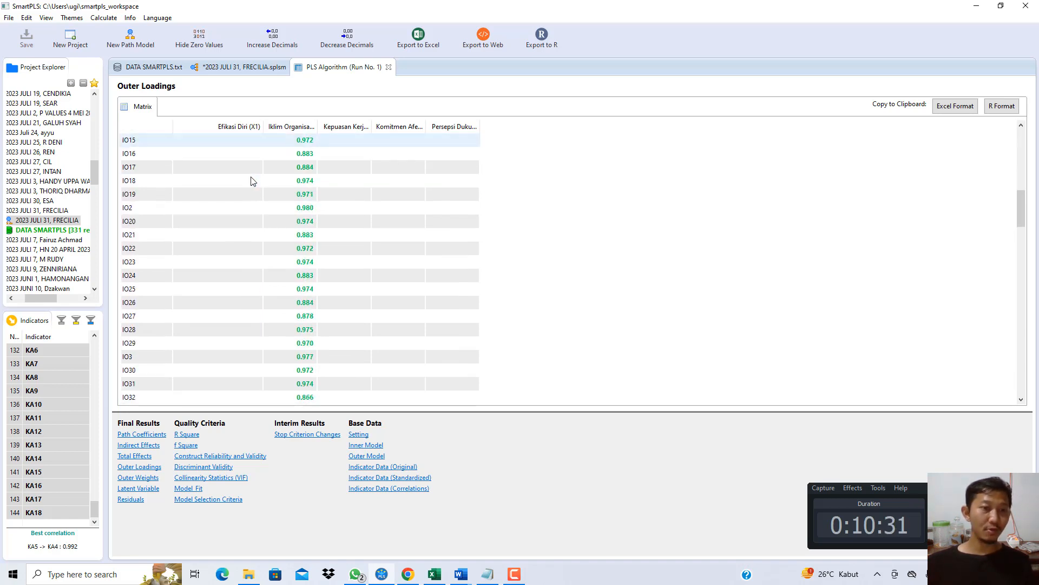
{"action": "scroll", "coordinate": [252, 179], "scroll_direction": "down", "scroll_amount": 9}
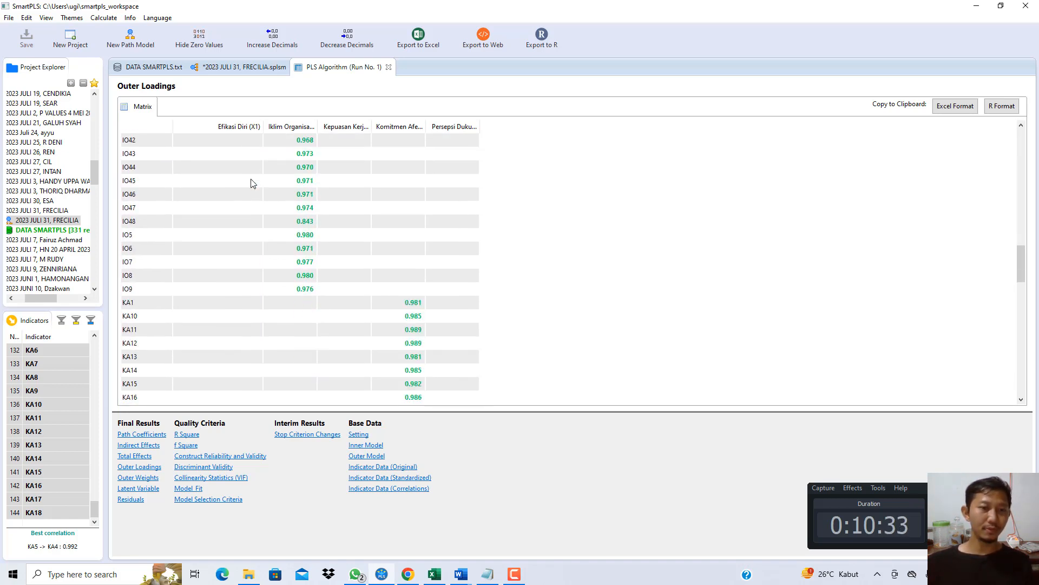
{"action": "scroll", "coordinate": [251, 183], "scroll_direction": "down", "scroll_amount": 14}
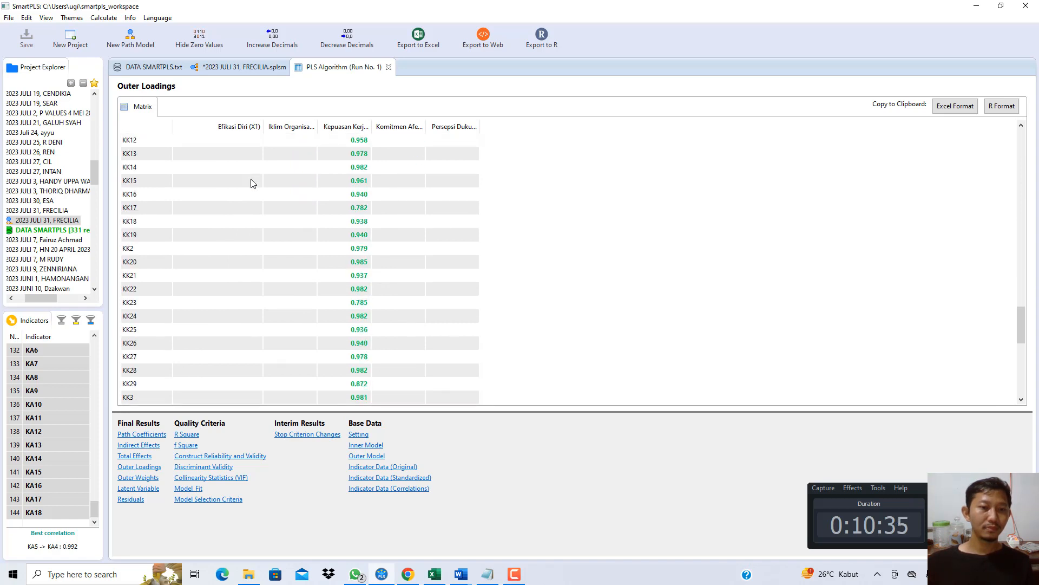
{"action": "scroll", "coordinate": [251, 181], "scroll_direction": "down", "scroll_amount": 3}
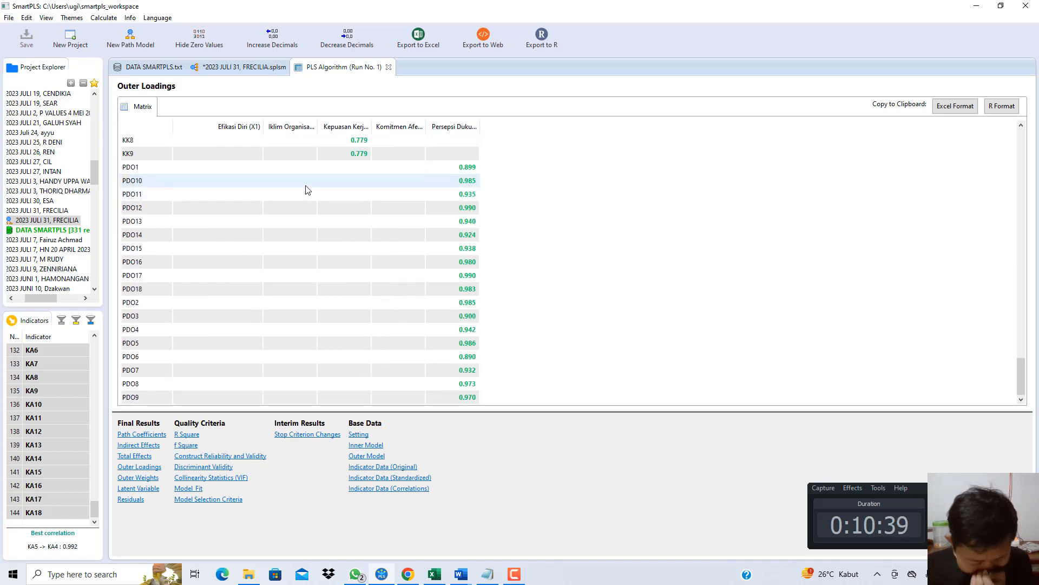
Switch to the Bab 4. Hasil Olah Data SmartPLS document in Word and examine the outer loading validity write-up in Tabel 4.2 and Gambar 4.1
{"action": "mouse_move", "coordinate": [460, 574]}
{"action": "left_click", "coordinate": [487, 528]}
{"action": "left_click_drag", "start_coordinate": [1034, 204], "coordinate": [1036, 177]}
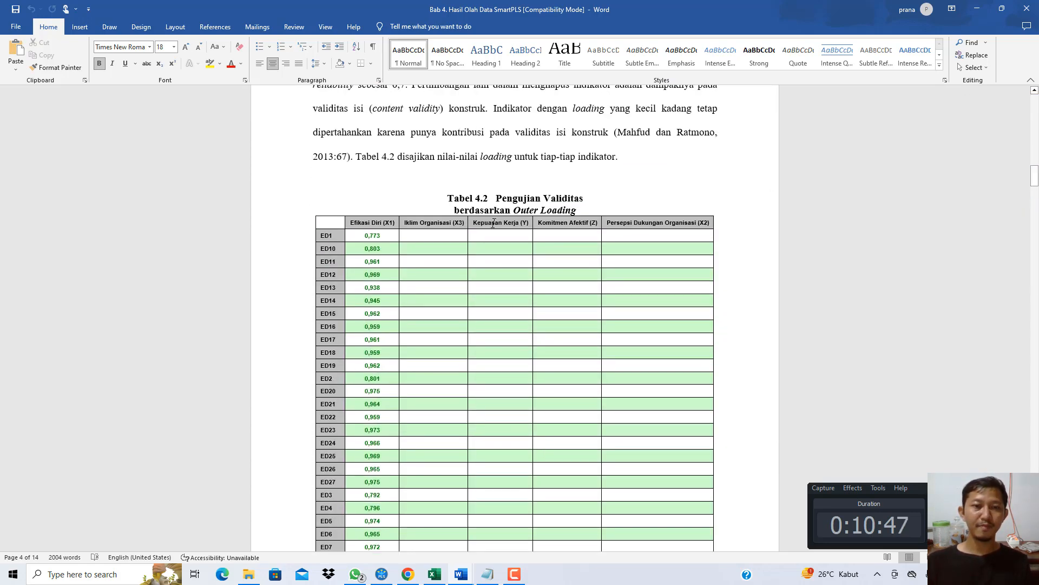
{"action": "left_click_drag", "start_coordinate": [454, 210], "coordinate": [579, 209]}
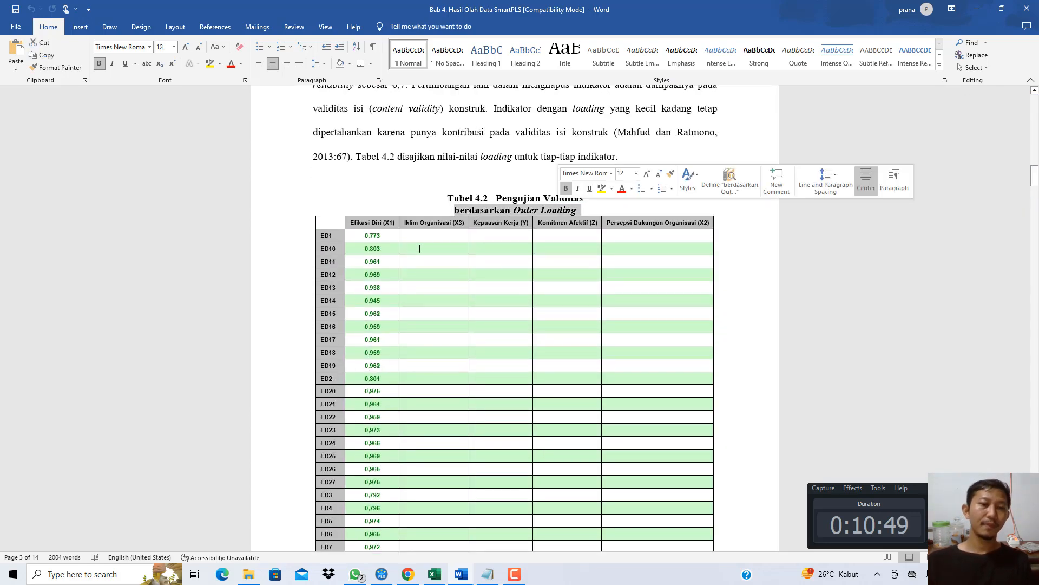
{"action": "scroll", "coordinate": [397, 252], "scroll_direction": "down", "scroll_amount": 15}
{"action": "scroll", "coordinate": [396, 253], "scroll_direction": "down", "scroll_amount": 20}
{"action": "scroll", "coordinate": [396, 253], "scroll_direction": "down", "scroll_amount": 20}
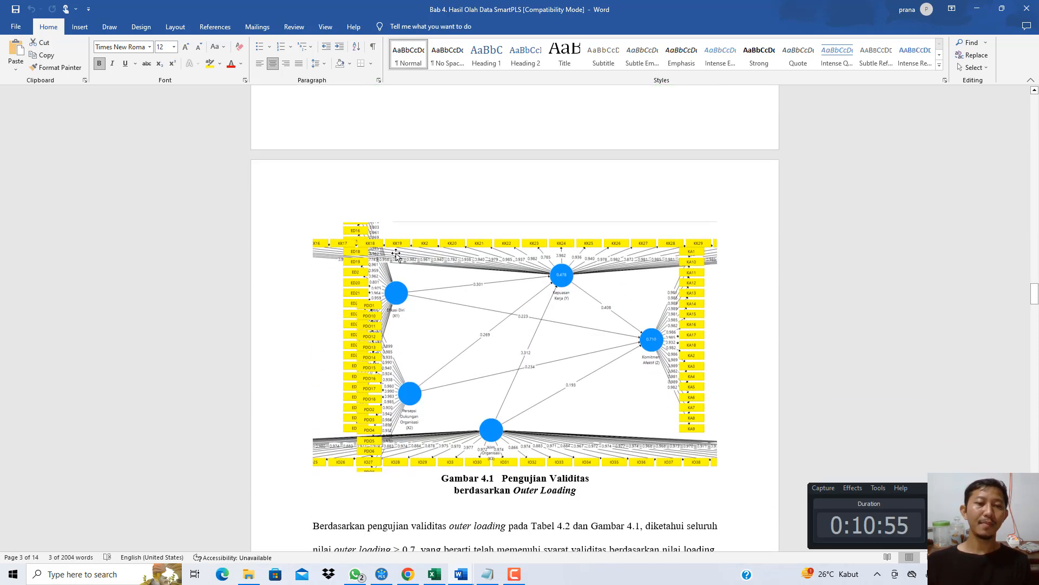
{"action": "scroll", "coordinate": [397, 253], "scroll_direction": "down", "scroll_amount": 4}
{"action": "scroll", "coordinate": [486, 266], "scroll_direction": "down", "scroll_amount": 1}
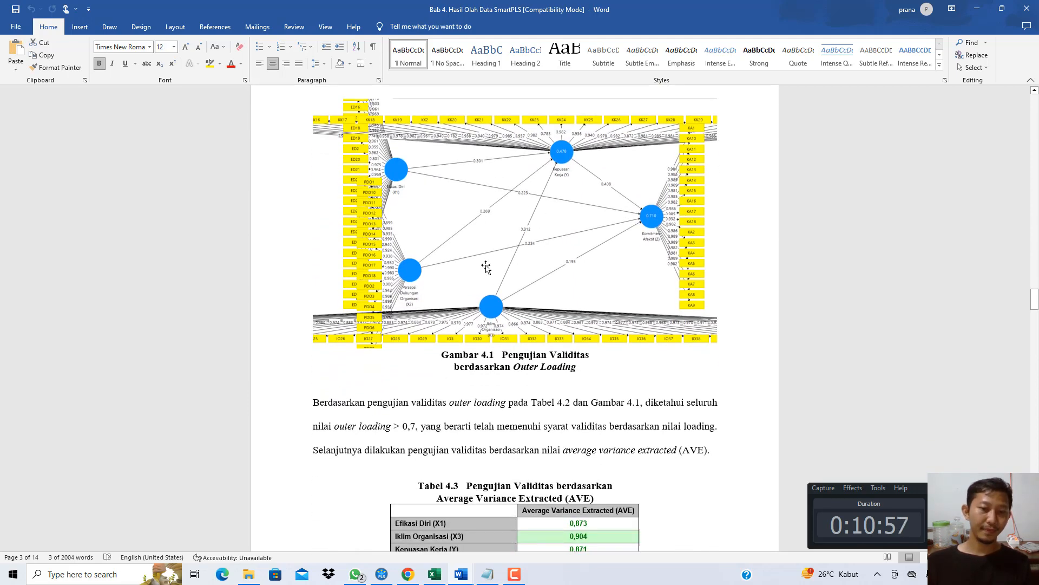
{"action": "scroll", "coordinate": [486, 266], "scroll_direction": "down", "scroll_amount": 5}
Switch to the Notepad notes and review the Average Variance Extracted validity criterion, AVE > 0,5
{"action": "left_click", "coordinate": [487, 574]}
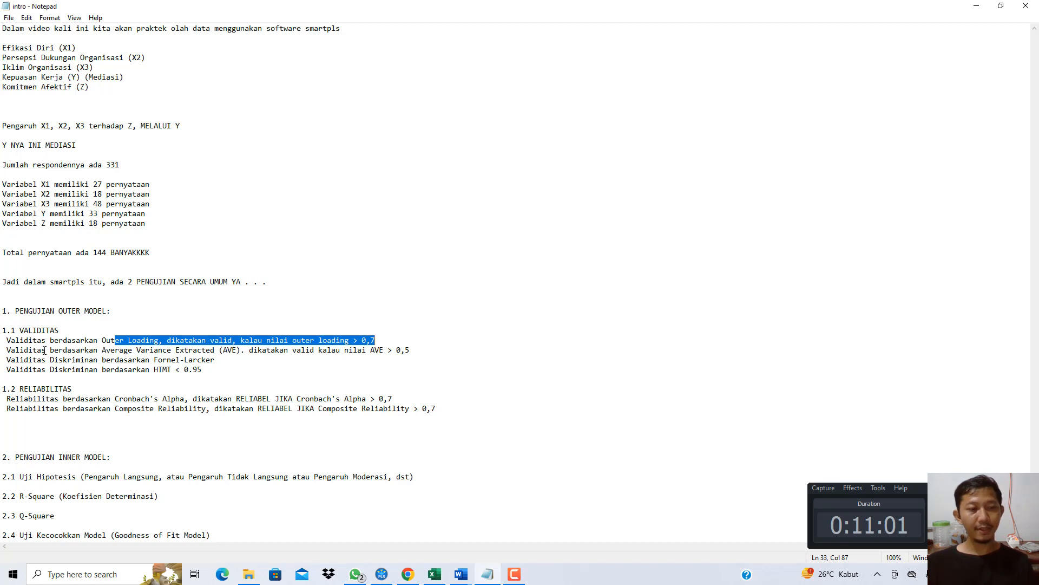
{"action": "left_click_drag", "start_coordinate": [47, 344], "coordinate": [61, 353]}
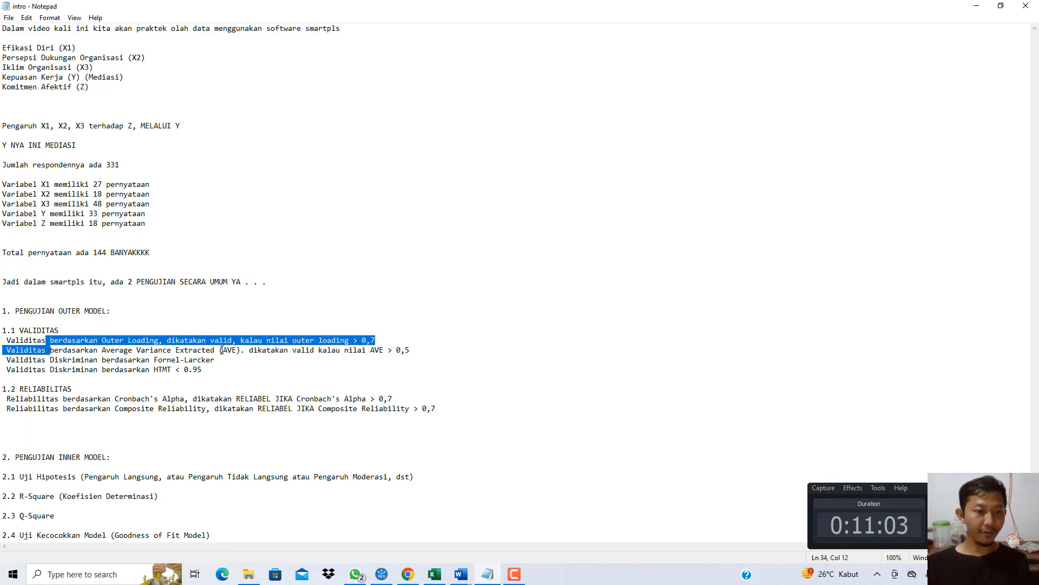
{"action": "left_click_drag", "start_coordinate": [222, 350], "coordinate": [250, 351]}
{"action": "left_click_drag", "start_coordinate": [166, 350], "coordinate": [406, 352]}
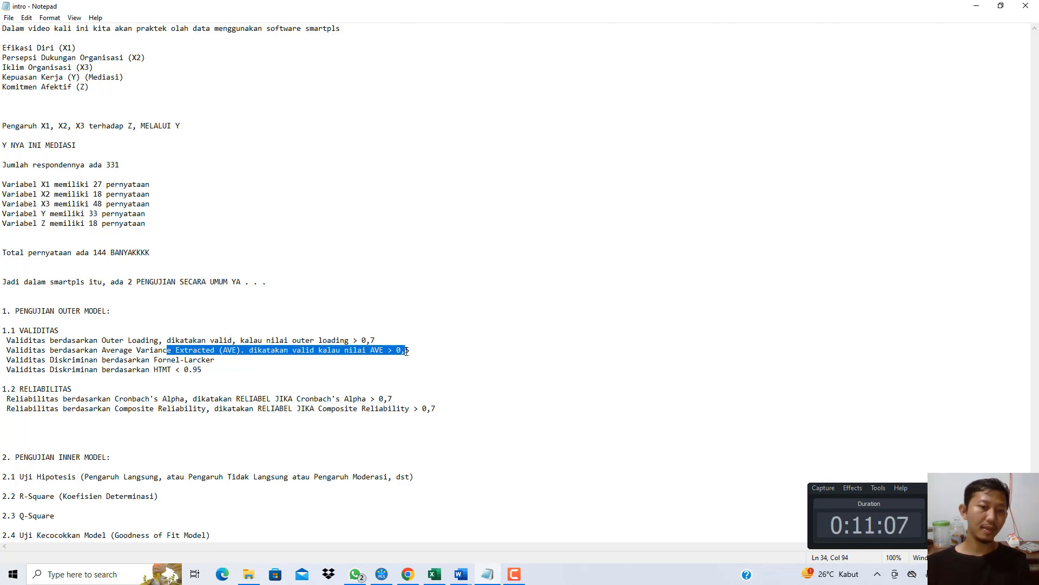
Open the Construct Reliability and Validity results in SmartPLS and widen the Average Variance Extracted, Composite Reliability and Cronbach's Alpha columns to show their full headings
{"action": "left_click", "coordinate": [382, 574]}
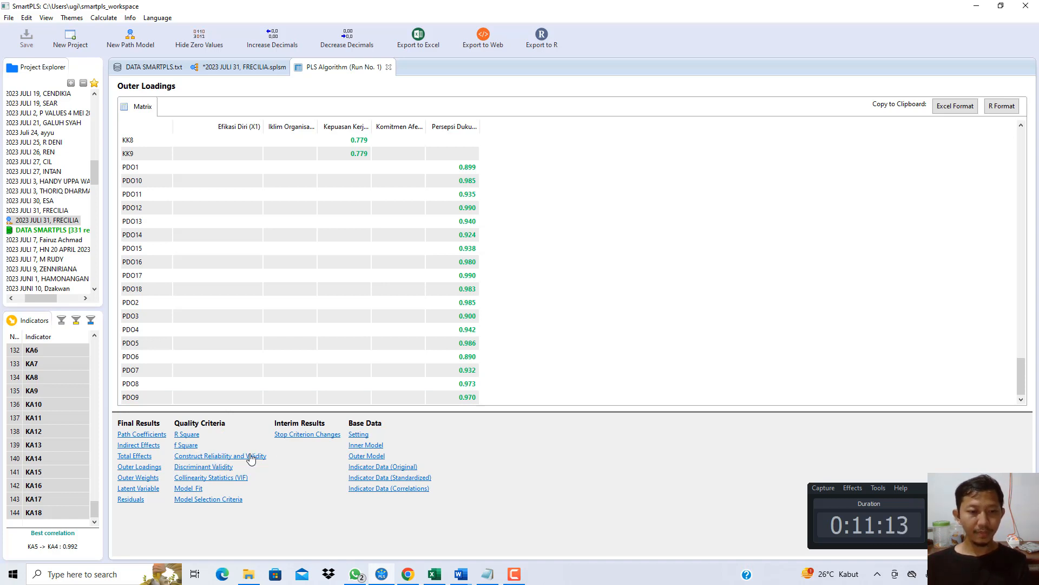
{"action": "left_click", "coordinate": [250, 457]}
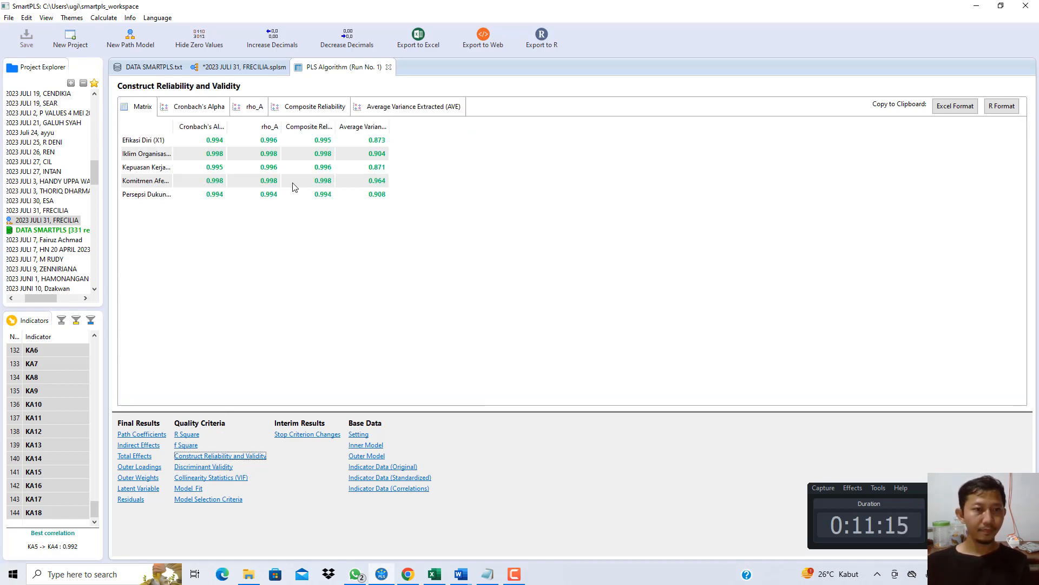
{"action": "left_click_drag", "start_coordinate": [390, 127], "coordinate": [576, 128]}
{"action": "left_click", "coordinate": [480, 141]}
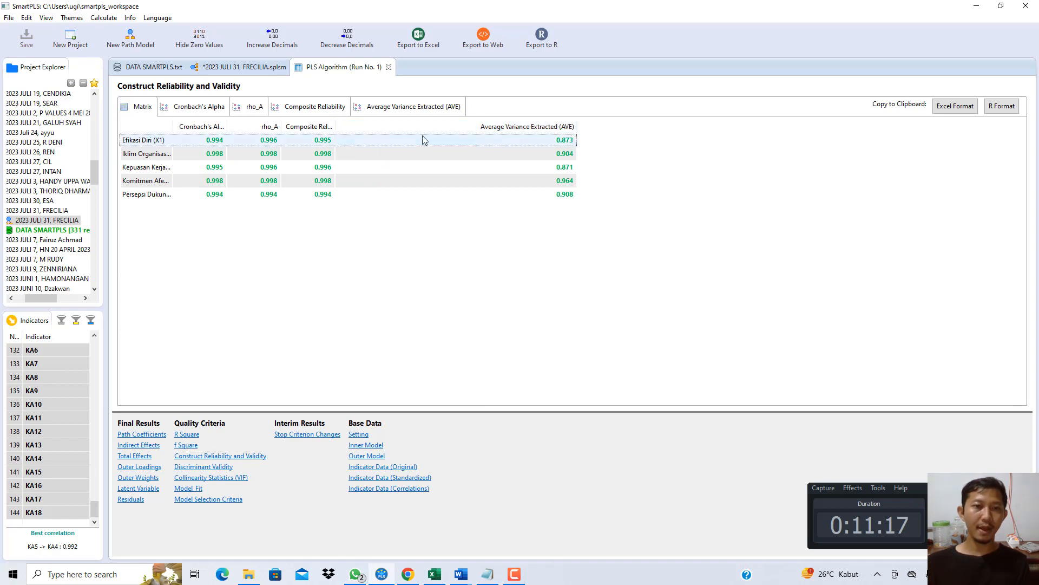
{"action": "left_click_drag", "start_coordinate": [336, 128], "coordinate": [520, 127]}
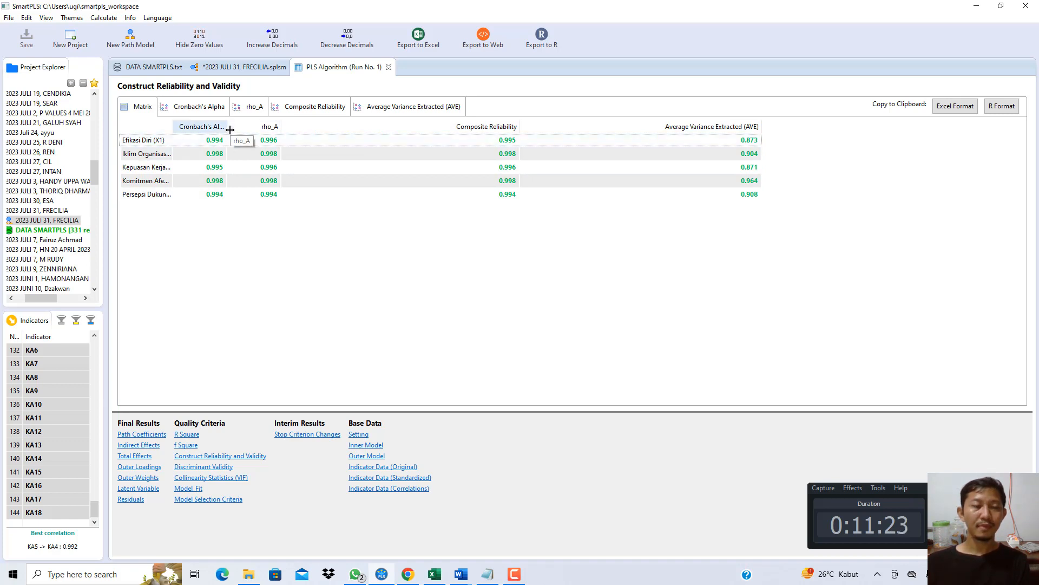
{"action": "left_click_drag", "start_coordinate": [227, 127], "coordinate": [400, 135]}
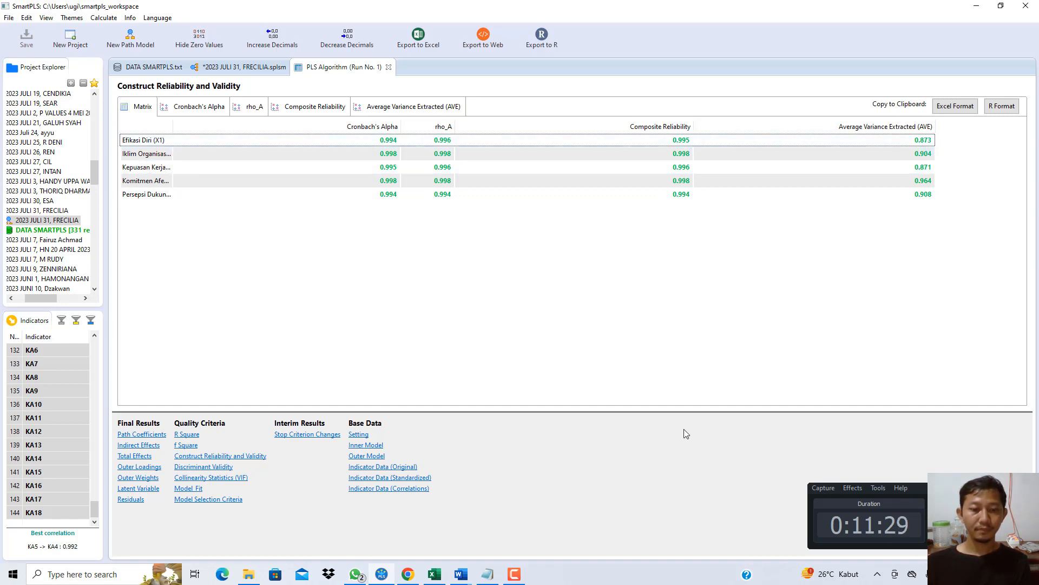
Switch to the Notepad notes and review the reliability criteria, Cronbach's Alpha > 0,7 and Composite Reliability > 0,7
{"action": "key", "text": "alt+Tab"}
{"action": "left_click_drag", "start_coordinate": [116, 399], "coordinate": [197, 393]}
{"action": "left_click", "coordinate": [133, 407]}
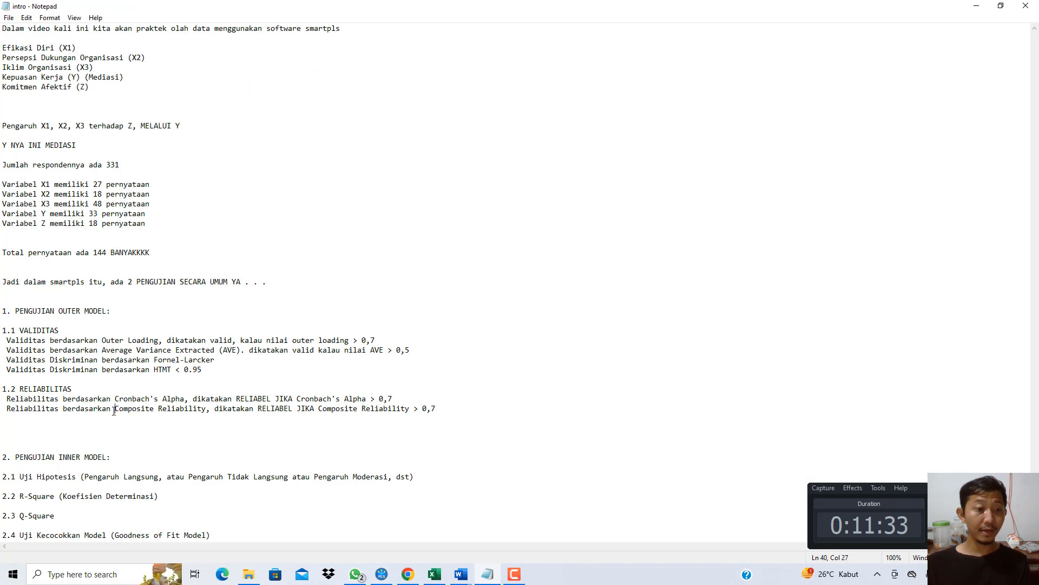
{"action": "left_click_drag", "start_coordinate": [114, 410], "coordinate": [203, 410]}
{"action": "left_click_drag", "start_coordinate": [56, 390], "coordinate": [106, 410]}
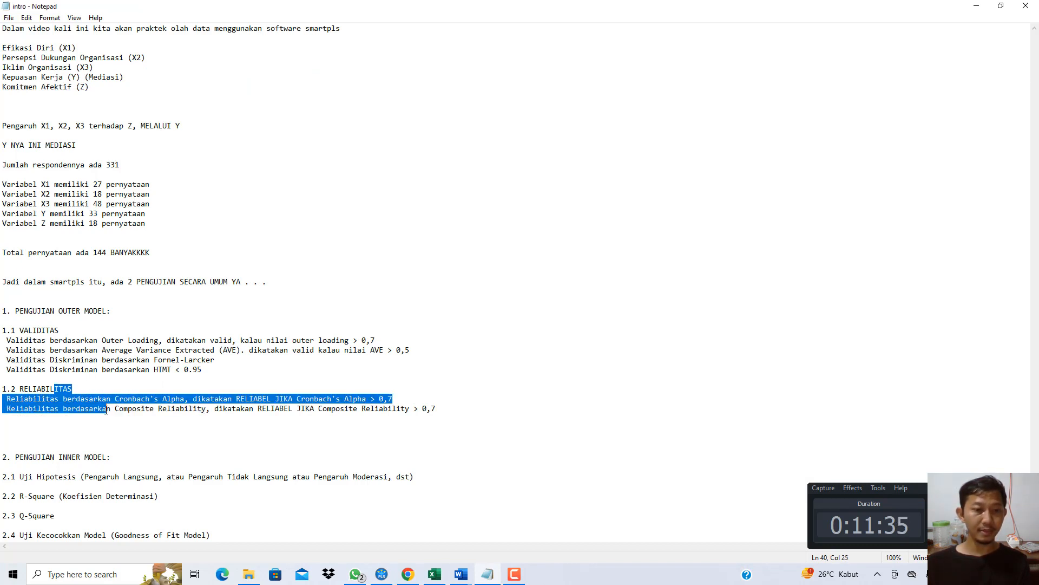
{"action": "left_click_drag", "start_coordinate": [323, 399], "coordinate": [381, 401]}
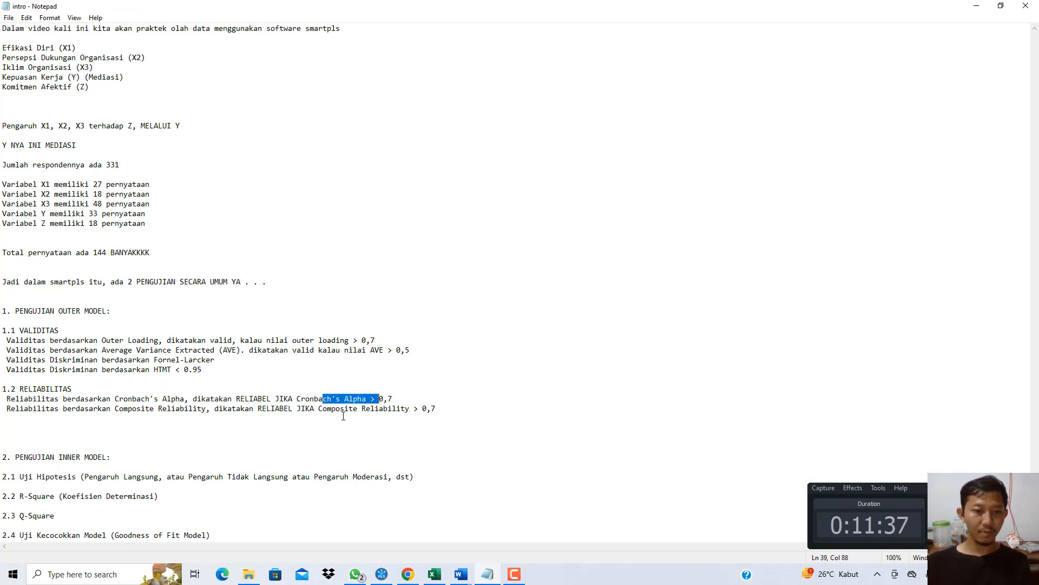
{"action": "left_click", "coordinate": [438, 407]}
Return to SmartPLS and check each construct's Cronbach's Alpha and Composite Reliability against the 0,7 threshold
{"action": "left_click", "coordinate": [382, 573]}
{"action": "left_click", "coordinate": [385, 138]}
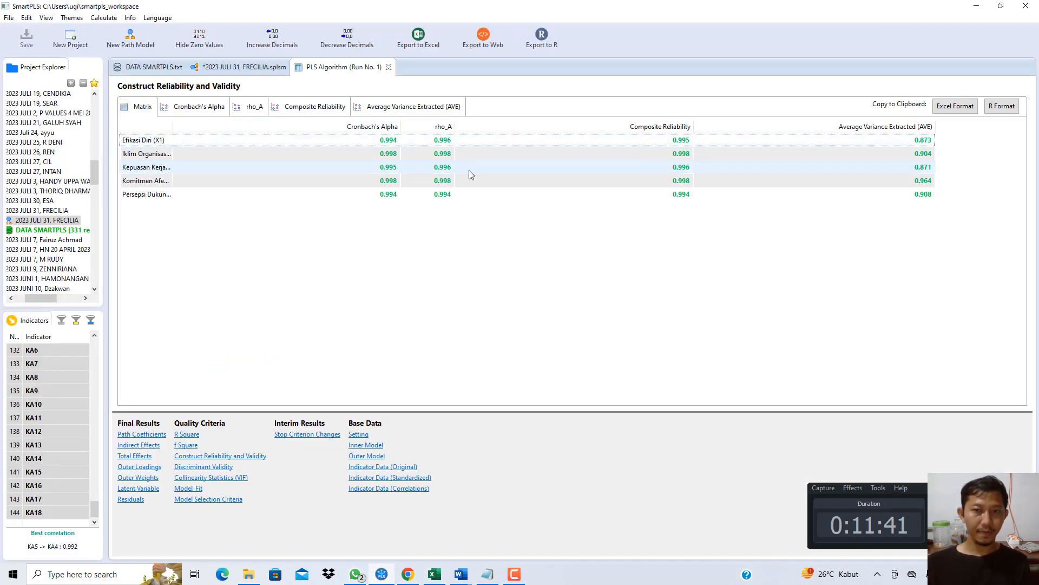
{"action": "mouse_move", "coordinate": [456, 577]}
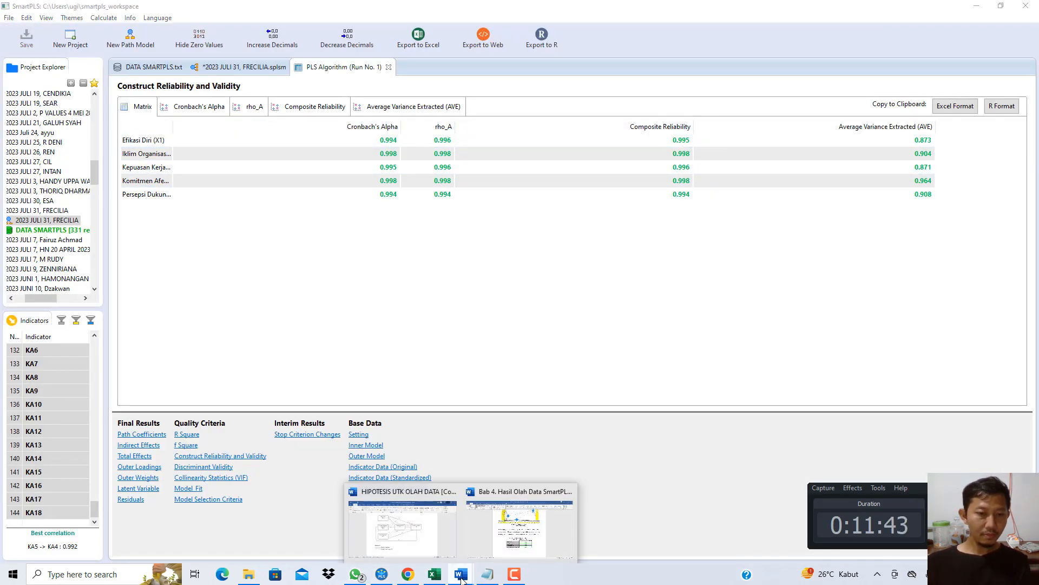
Switch to the Bab 4 Word document and review the AVE figure and the Composite Reliability table and chart
{"action": "left_click", "coordinate": [520, 525]}
{"action": "left_click_drag", "start_coordinate": [594, 296], "coordinate": [588, 359]}
{"action": "scroll", "coordinate": [549, 295], "scroll_direction": "down", "scroll_amount": 3}
{"action": "scroll", "coordinate": [550, 295], "scroll_direction": "down", "scroll_amount": 10}
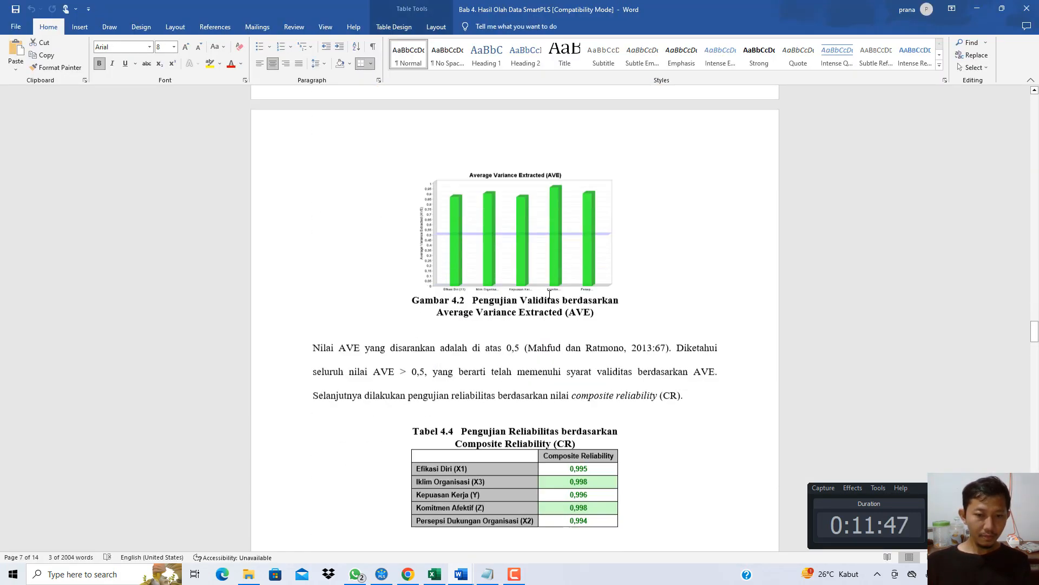
{"action": "left_click_drag", "start_coordinate": [586, 262], "coordinate": [584, 309]}
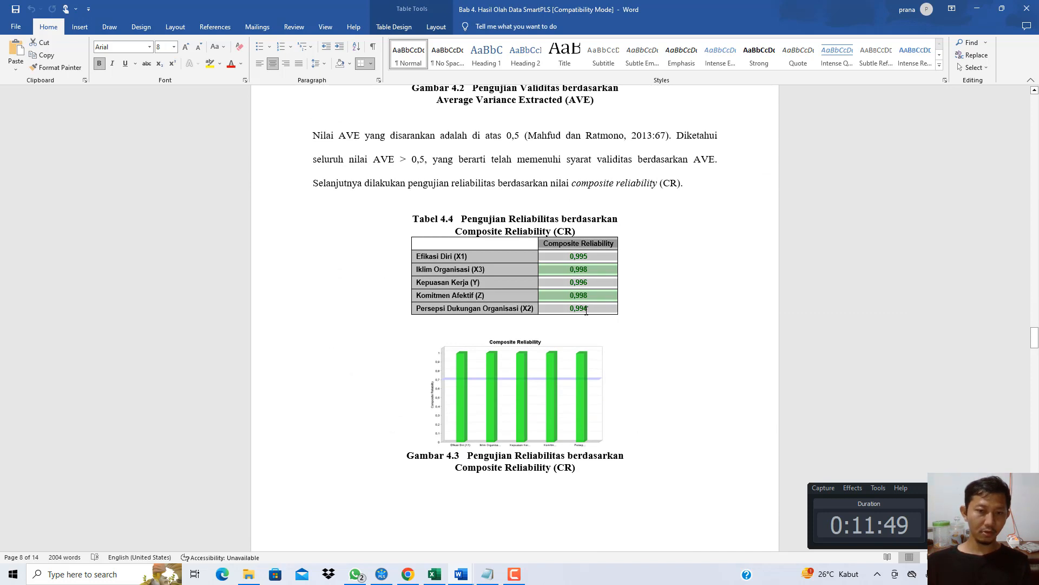
{"action": "scroll", "coordinate": [529, 267], "scroll_direction": "down", "scroll_amount": 5}
{"action": "scroll", "coordinate": [529, 267], "scroll_direction": "down", "scroll_amount": 4}
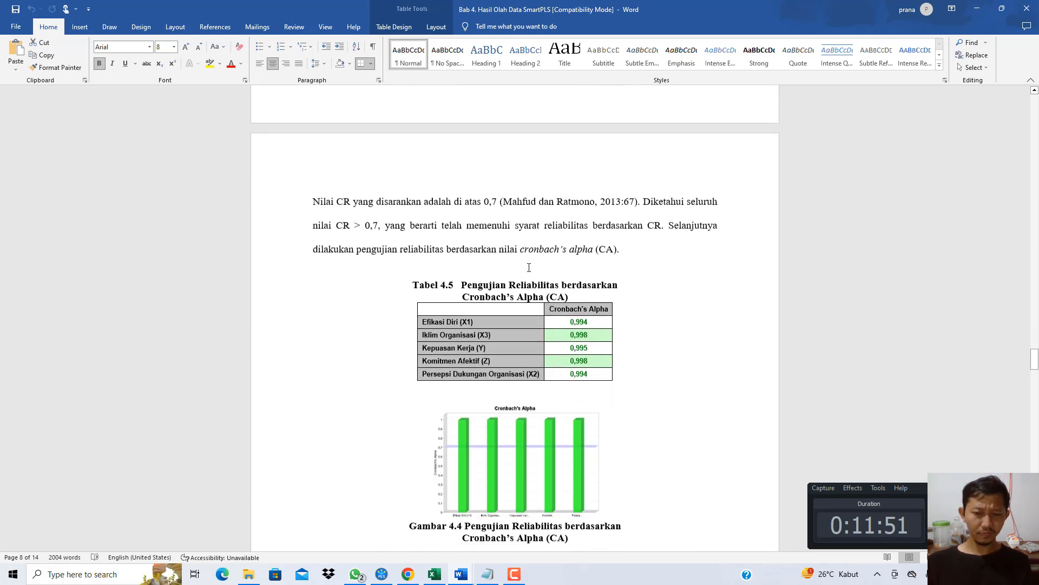
Examine the Cronbach's Alpha values in Tabel 4.5 and the reliability charts in Gambar 4.4 and Gambar 4.3
{"action": "scroll", "coordinate": [592, 278], "scroll_direction": "down", "scroll_amount": 2}
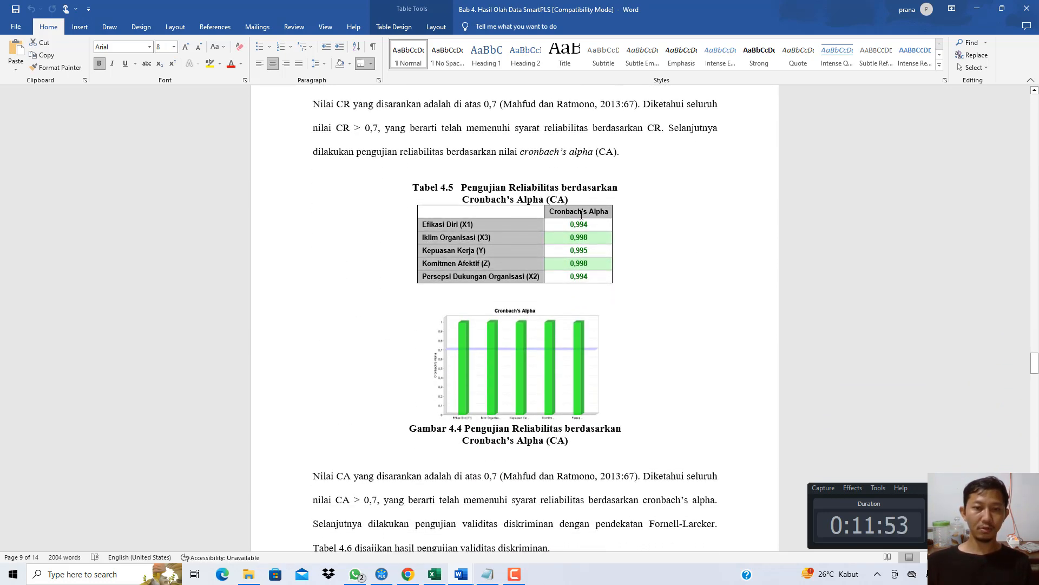
{"action": "left_click_drag", "start_coordinate": [582, 223], "coordinate": [586, 273]}
{"action": "left_click", "coordinate": [532, 349]}
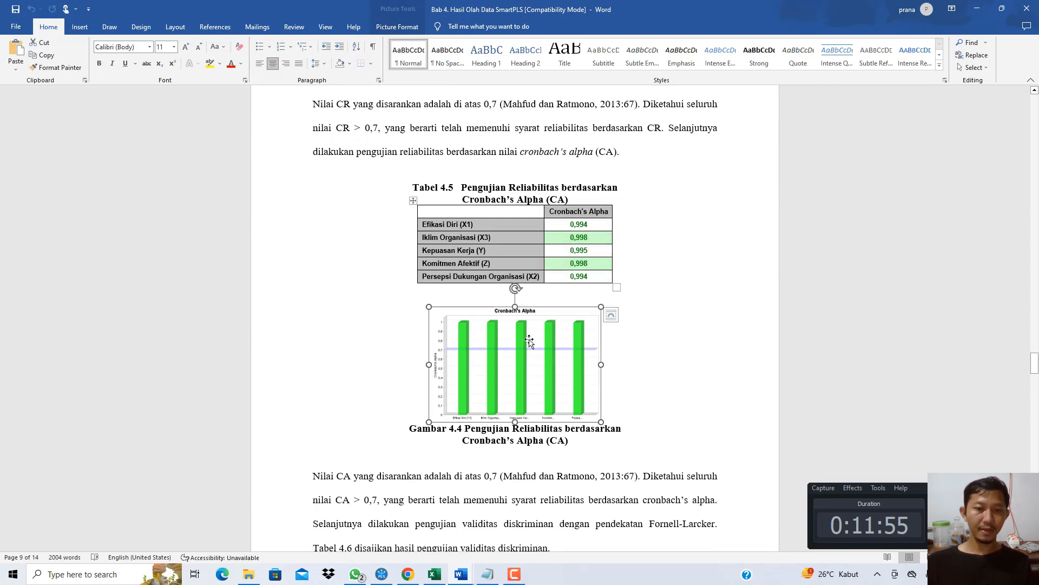
{"action": "scroll", "coordinate": [530, 260], "scroll_direction": "up", "scroll_amount": 7}
{"action": "scroll", "coordinate": [531, 260], "scroll_direction": "up", "scroll_amount": 1}
{"action": "left_click", "coordinate": [530, 261]}
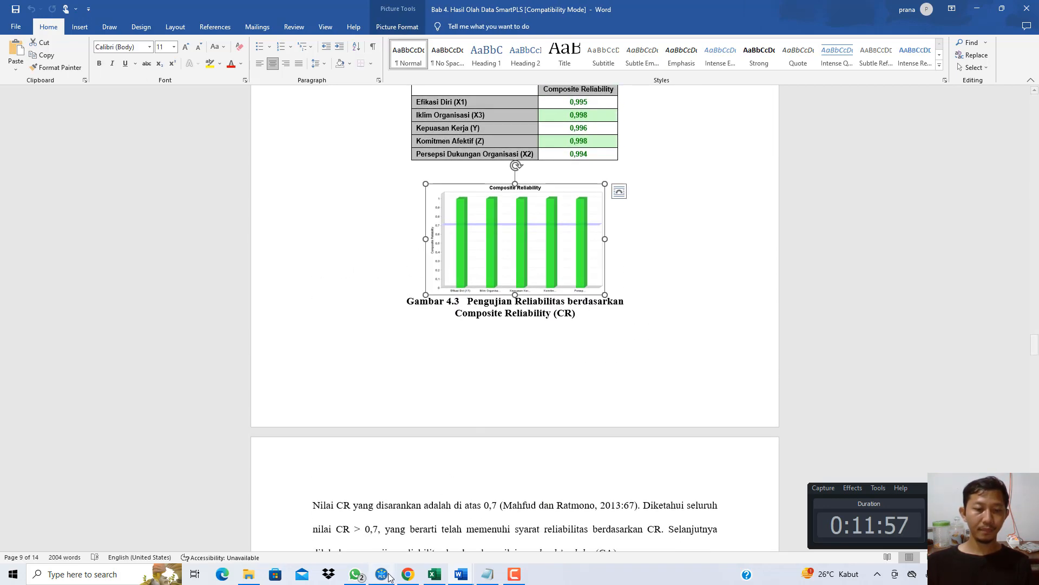
Return to SmartPLS and view the Cronbach's Alpha, Composite Reliability and Average Variance Extracted (AVE) charts
{"action": "left_click", "coordinate": [382, 574]}
{"action": "left_click", "coordinate": [214, 109]}
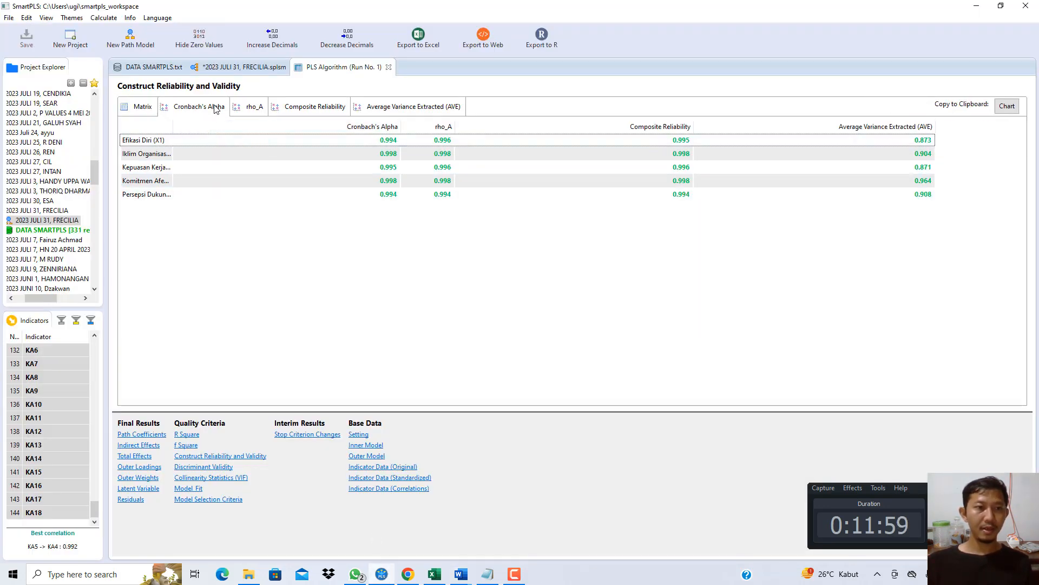
{"action": "left_click", "coordinate": [301, 108]}
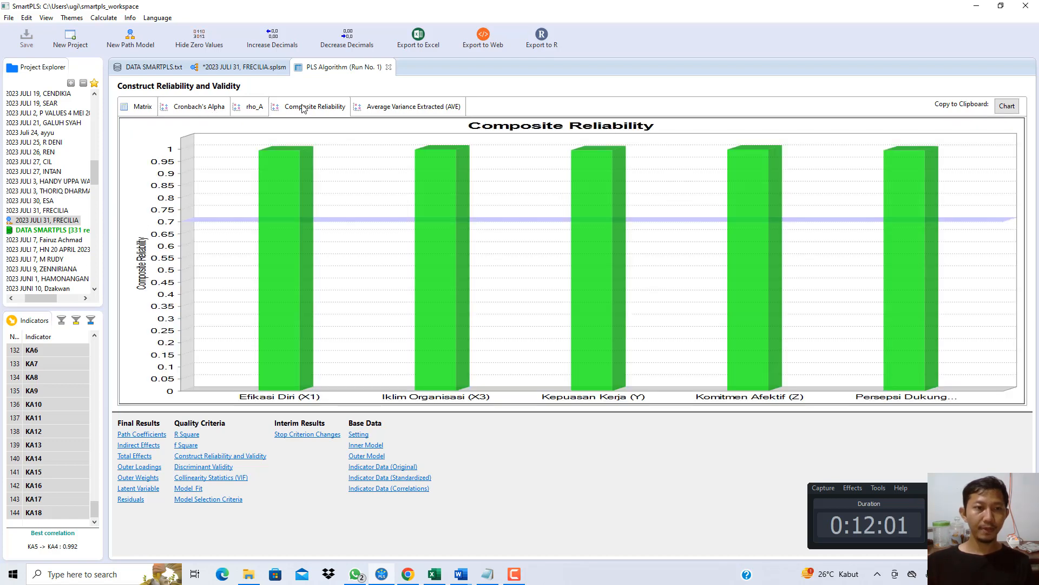
{"action": "left_click", "coordinate": [416, 108]}
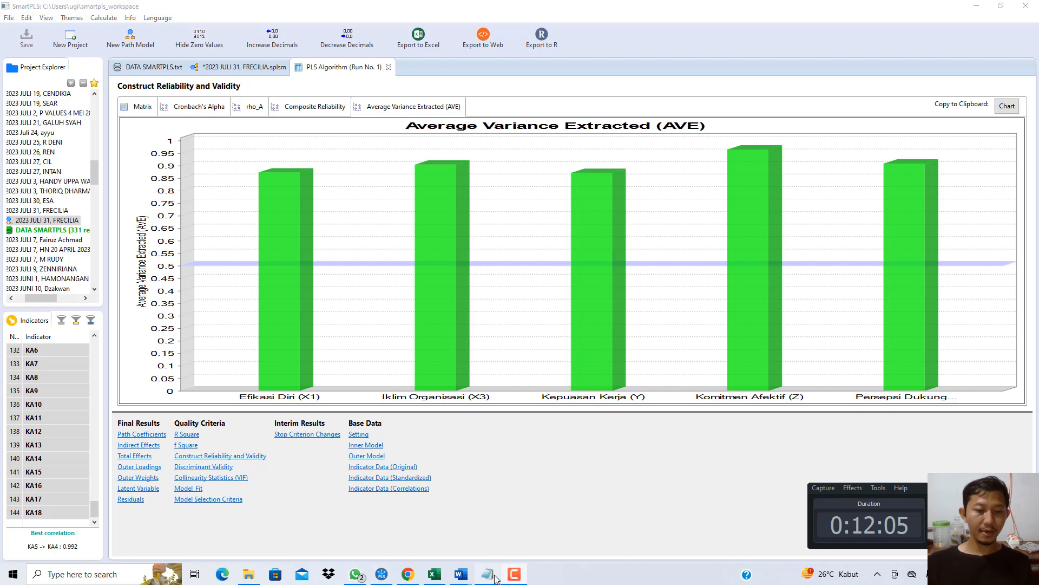
Review the Fornell-Larcker criterion in the Notepad notes, and open SmartPLS's Discriminant Validity results with columns widened to show full construct names
{"action": "left_click", "coordinate": [493, 578]}
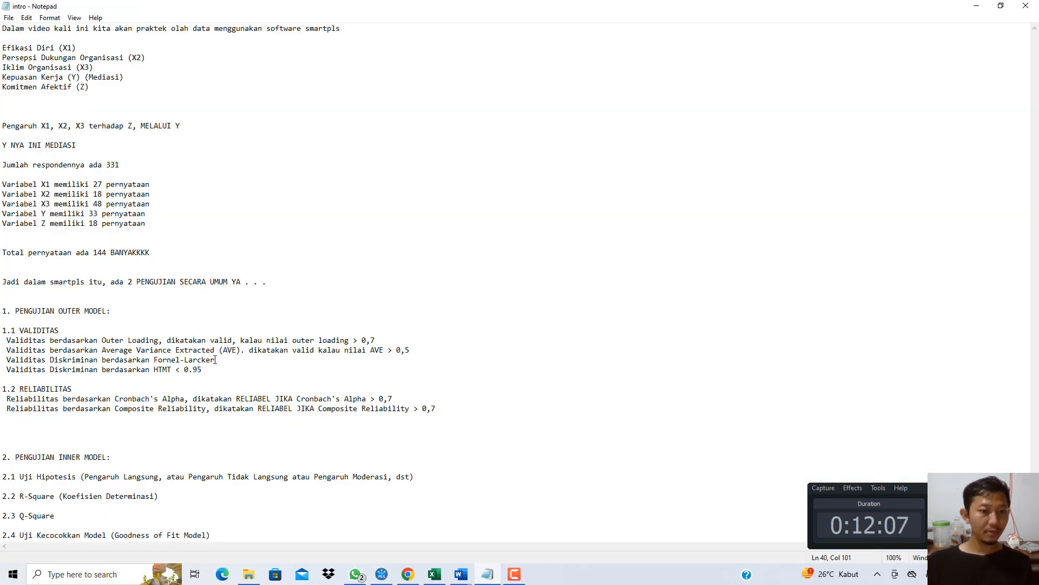
{"action": "left_click_drag", "start_coordinate": [206, 361], "coordinate": [15, 361]}
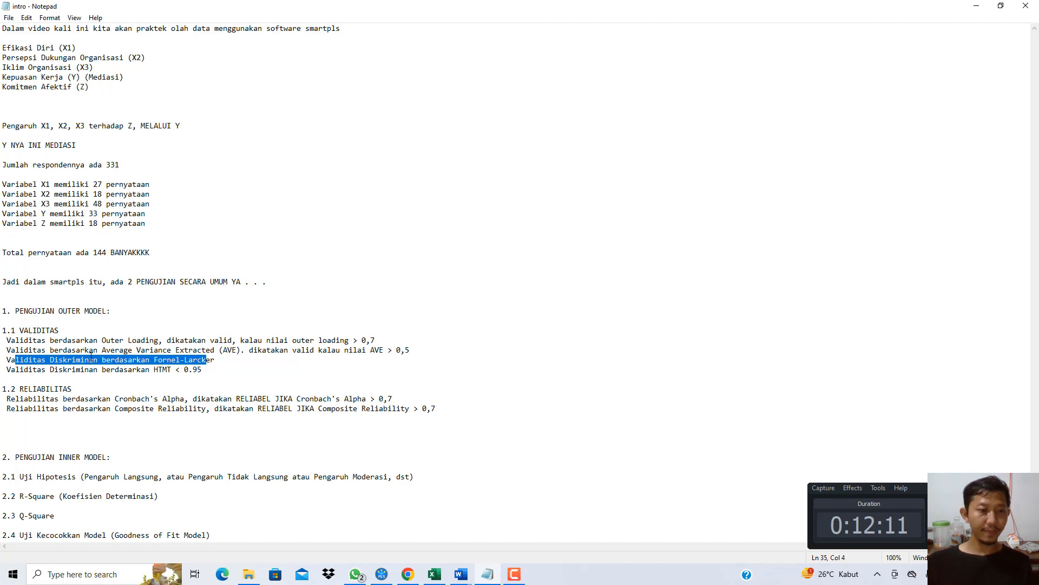
{"action": "left_click", "coordinate": [386, 574]}
{"action": "left_click", "coordinate": [204, 467]}
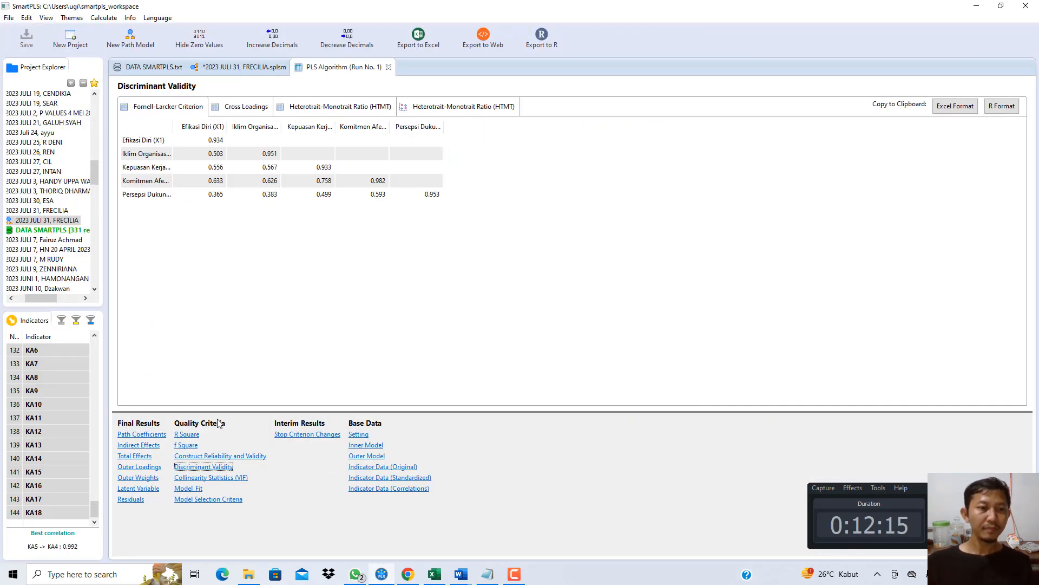
{"action": "left_click_drag", "start_coordinate": [225, 131], "coordinate": [747, 128]}
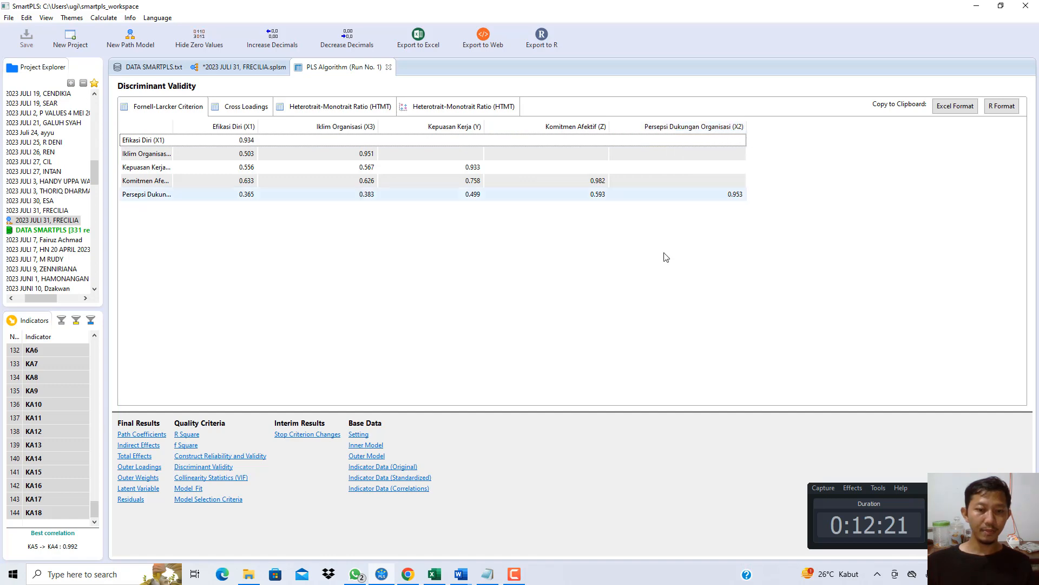
Switch to the Bab 4 Word document and highlight the diagonal values (0,934) and (0,951) in Tabel 4.6 yellow
{"action": "left_click", "coordinate": [461, 574]}
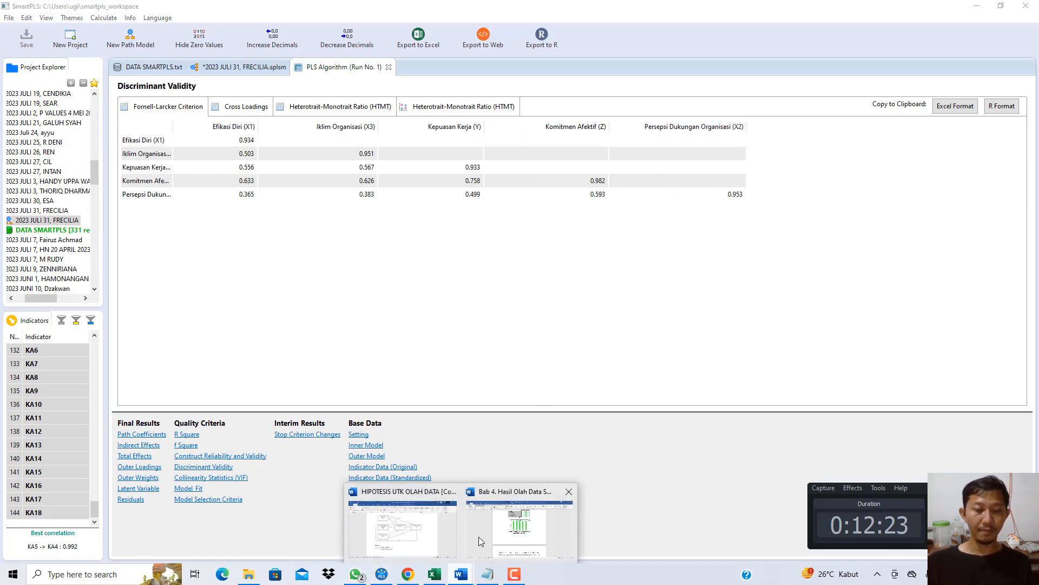
{"action": "left_click", "coordinate": [548, 514]}
{"action": "scroll", "coordinate": [549, 432], "scroll_direction": "down", "scroll_amount": 20}
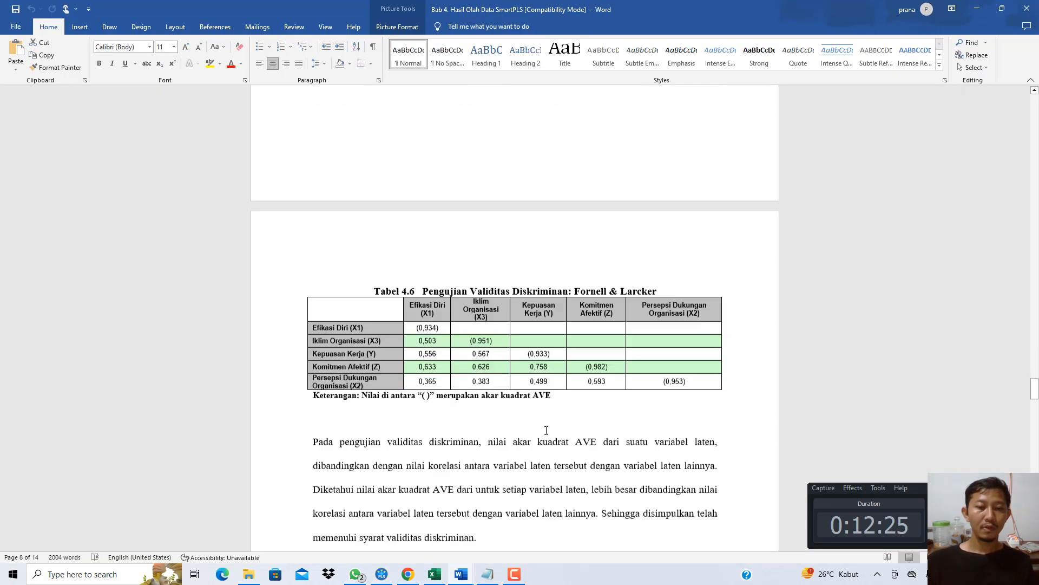
{"action": "left_click_drag", "start_coordinate": [417, 226], "coordinate": [442, 228]}
{"action": "left_click", "coordinate": [209, 66]}
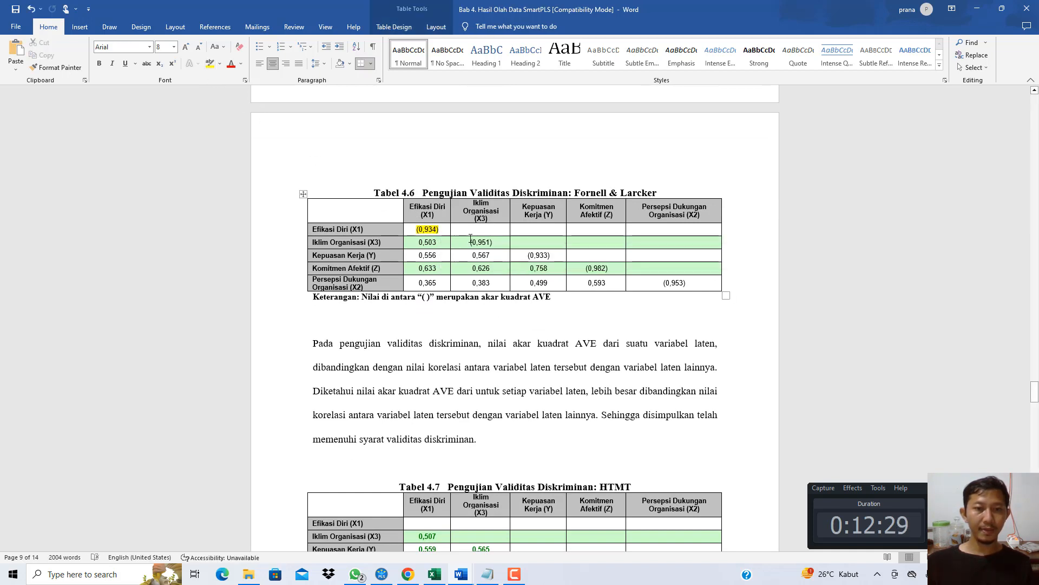
{"action": "double_click", "coordinate": [469, 241]}
{"action": "left_click", "coordinate": [209, 66]}
{"action": "key", "text": "Right"}
Review the AVE square root note under Tabel 4.6 and highlight the diagonal values (0,933), (0,982) and (0,953) yellow
{"action": "left_click_drag", "start_coordinate": [415, 297], "coordinate": [551, 298]}
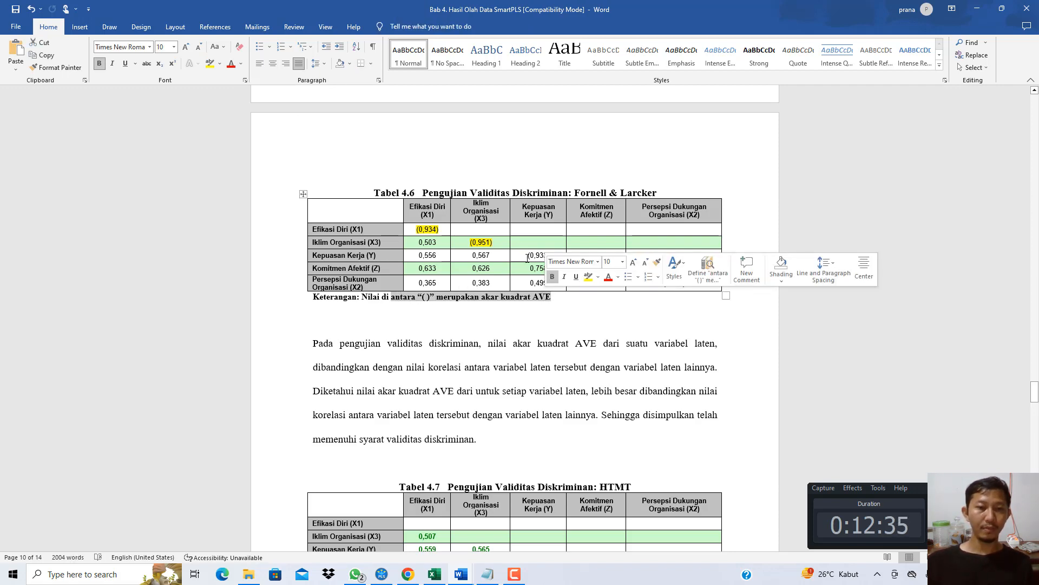
{"action": "left_click_drag", "start_coordinate": [527, 255], "coordinate": [550, 255]}
{"action": "left_click", "coordinate": [210, 63]}
{"action": "key", "text": "Right"}
{"action": "left_click_drag", "start_coordinate": [581, 270], "coordinate": [687, 284]}
{"action": "left_click", "coordinate": [210, 63]}
{"action": "key", "text": "Right"}
{"action": "left_click", "coordinate": [210, 64]}
{"action": "key", "text": "Right"}
Highlight all the correlation values below the diagonal of Tabel 4.6 in turquoise, from Efikasi Diri (X1) through Komitmen Afektif (Z)
{"action": "left_click_drag", "start_coordinate": [420, 247], "coordinate": [427, 283]}
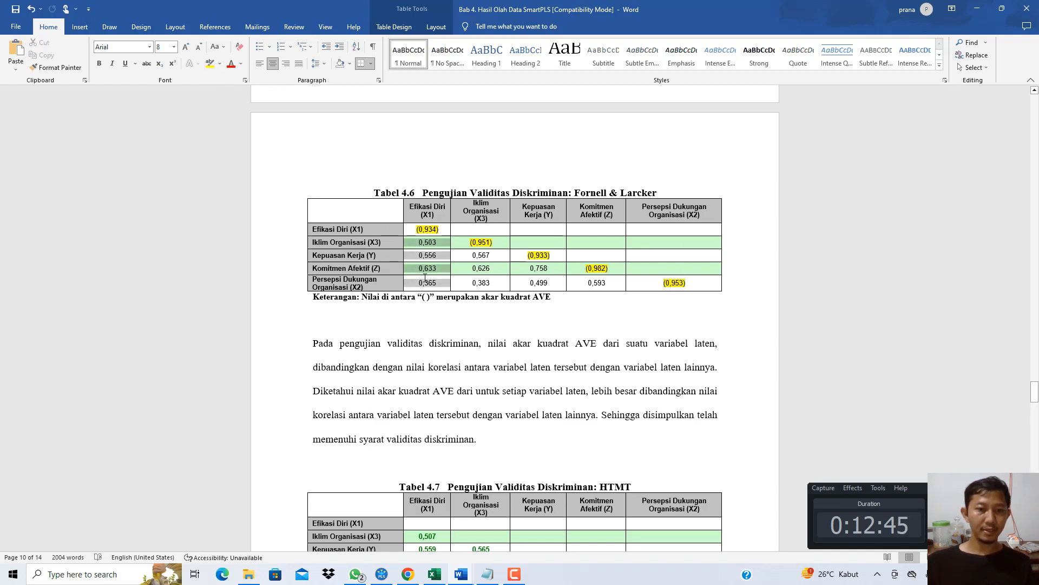
{"action": "left_click", "coordinate": [219, 64]}
{"action": "left_click", "coordinate": [245, 79]}
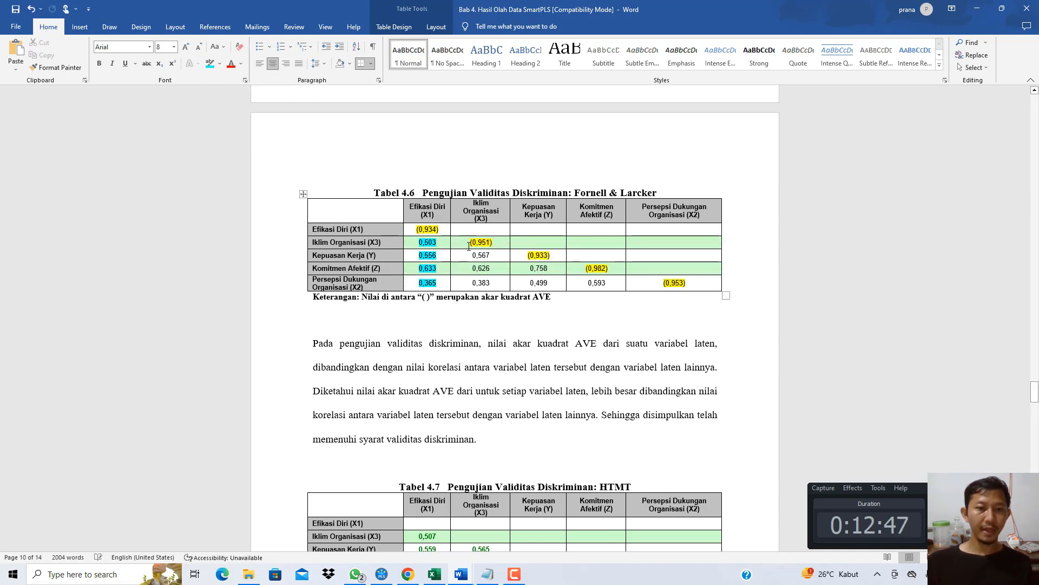
{"action": "left_click_drag", "start_coordinate": [474, 255], "coordinate": [476, 280]}
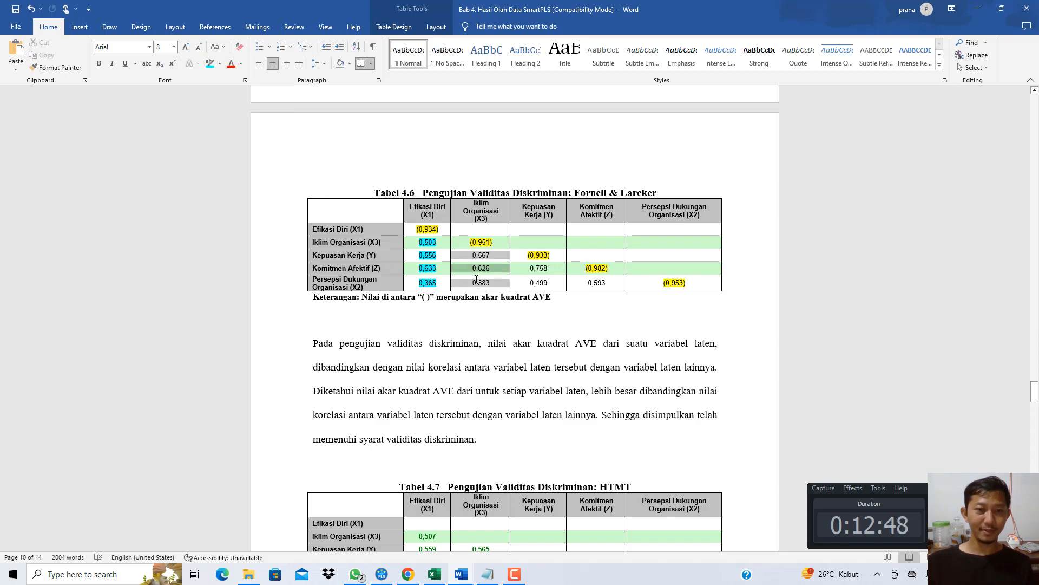
{"action": "left_click", "coordinate": [211, 63]}
{"action": "left_click_drag", "start_coordinate": [536, 267], "coordinate": [607, 283]}
{"action": "left_click", "coordinate": [210, 64]}
{"action": "left_click", "coordinate": [593, 320]}
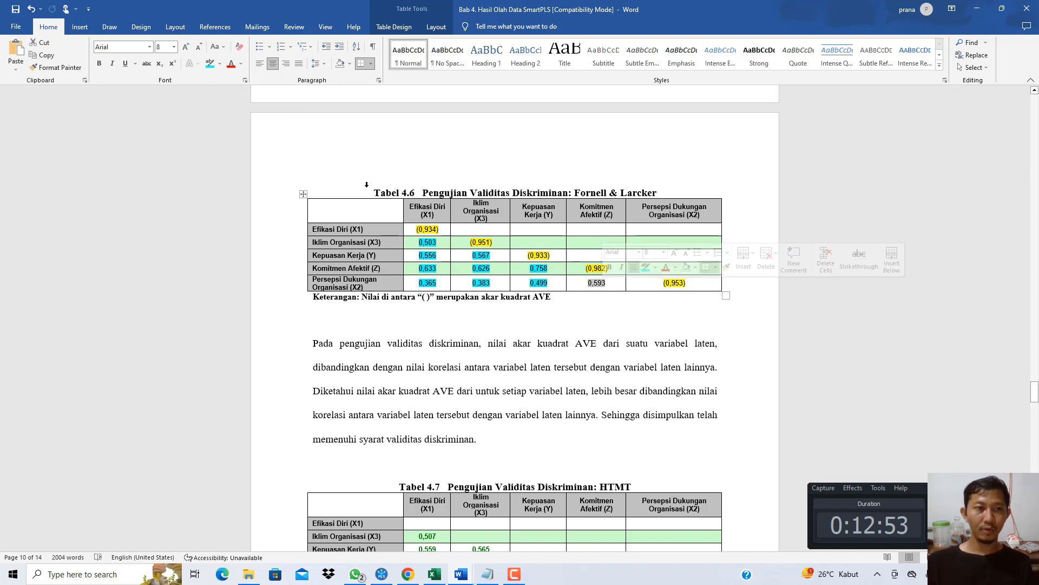
{"action": "left_click", "coordinate": [210, 64]}
{"action": "left_click", "coordinate": [493, 267]}
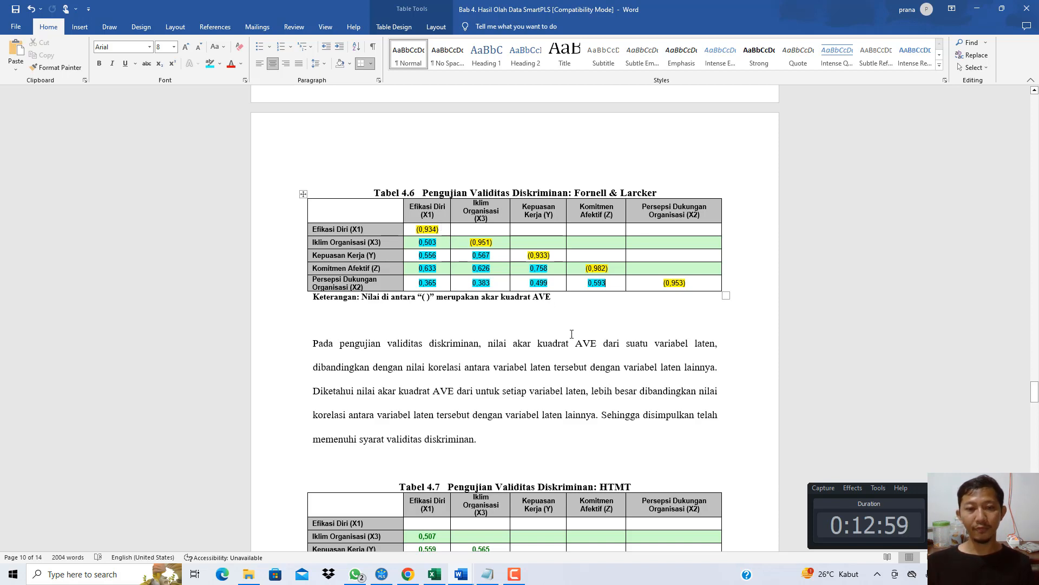
Highlight the phrases "akar kuadrat AVE" and "lebih besar" yellow in the paragraph below Tabel 4.6
{"action": "left_click_drag", "start_coordinate": [523, 345], "coordinate": [602, 345]}
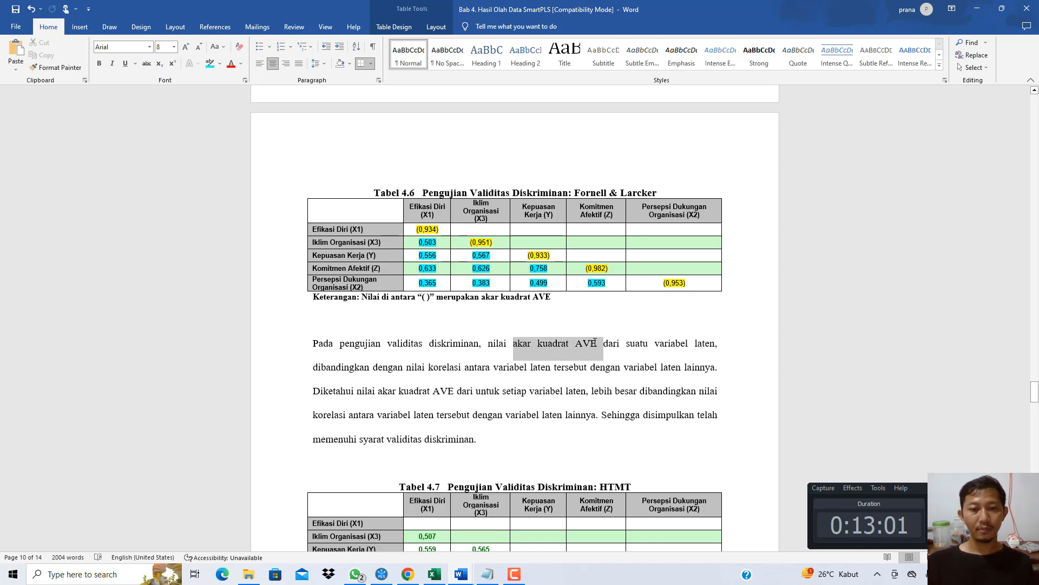
{"action": "left_click", "coordinate": [220, 65]}
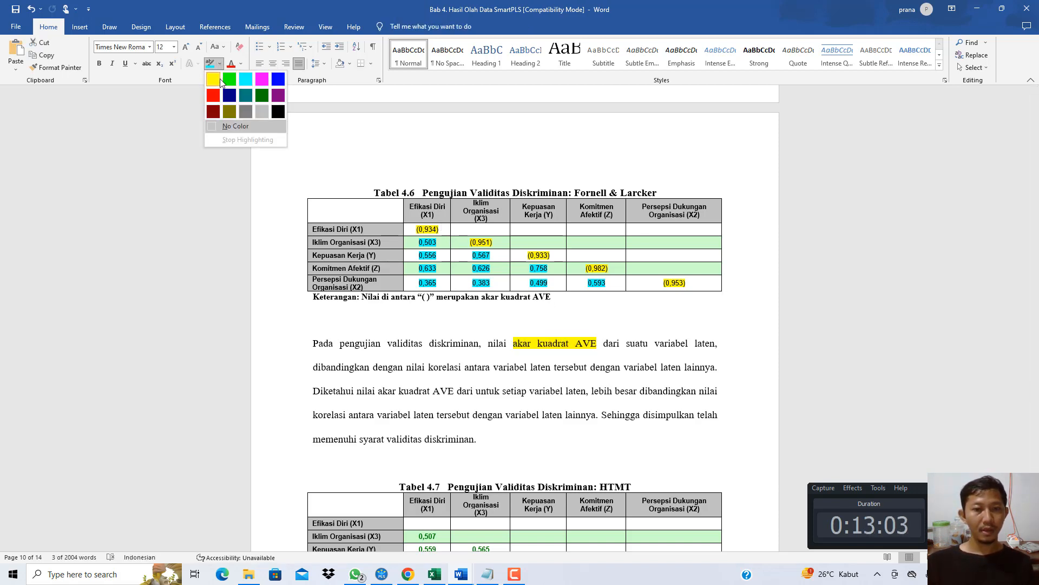
{"action": "left_click", "coordinate": [212, 78]}
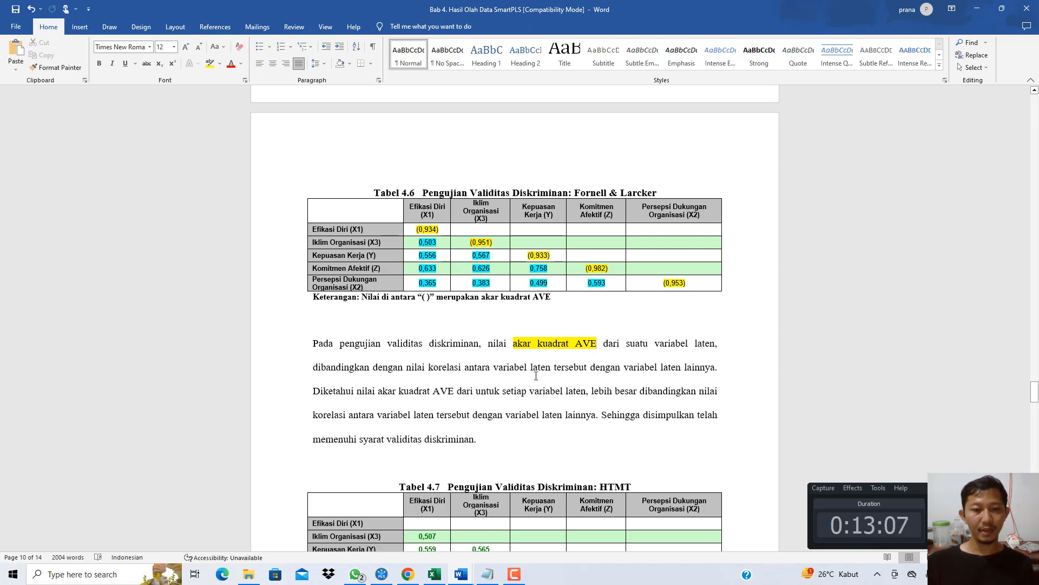
{"action": "left_click_drag", "start_coordinate": [592, 391], "coordinate": [639, 392]}
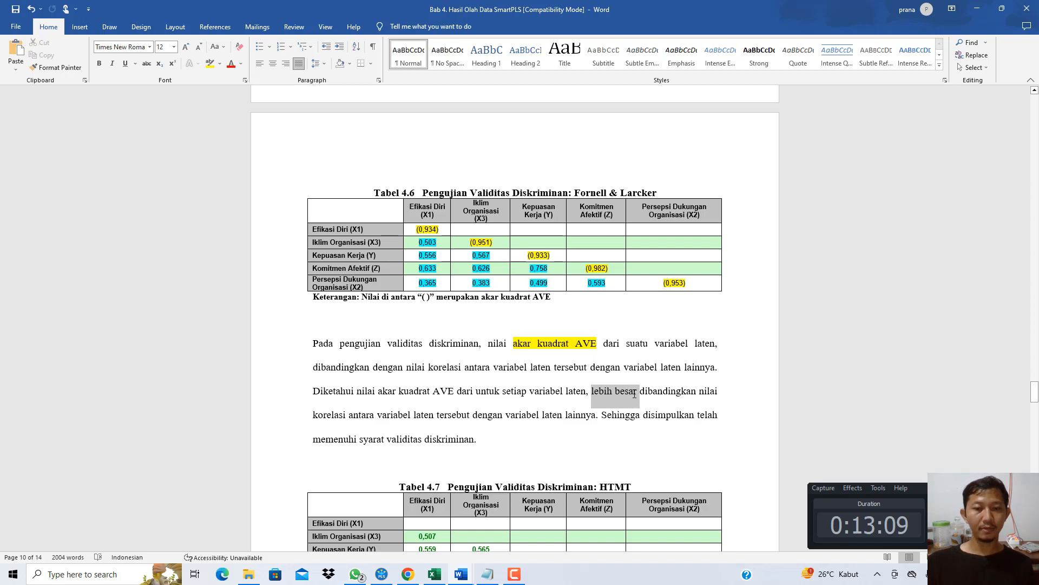
{"action": "left_click", "coordinate": [210, 63]}
{"action": "left_click", "coordinate": [532, 290]}
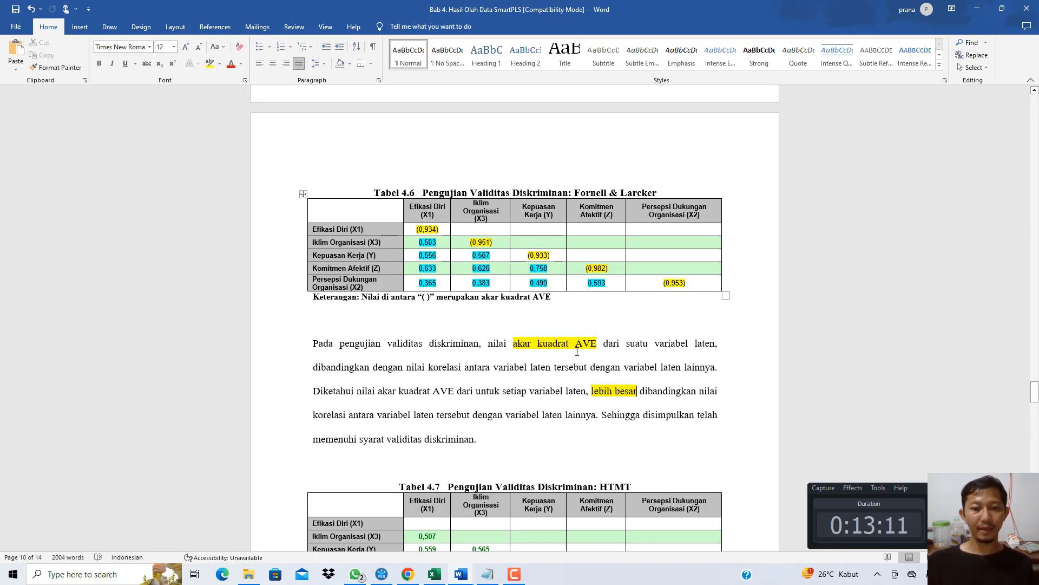
Compare the AVE square roots on the diagonal of Tabel 4.6 with the correlations between latent variables
{"action": "left_click_drag", "start_coordinate": [337, 416], "coordinate": [436, 416]}
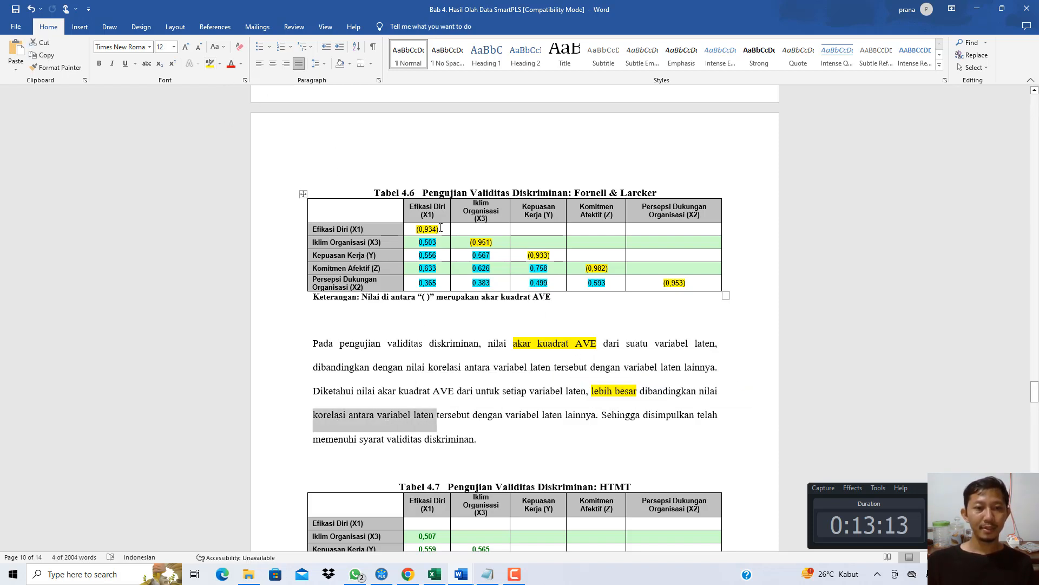
{"action": "left_click", "coordinate": [477, 242]}
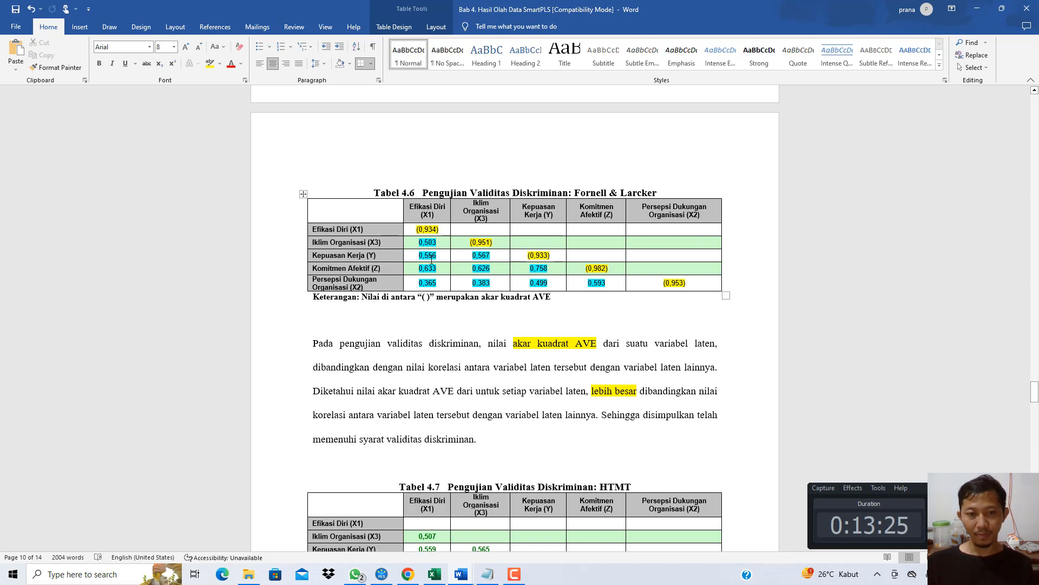
{"action": "left_click", "coordinate": [555, 271]}
Undo the yellow highlighting of "lebih besar" and "akar kuadrat AVE" in the paragraph
{"action": "left_click", "coordinate": [544, 345]}
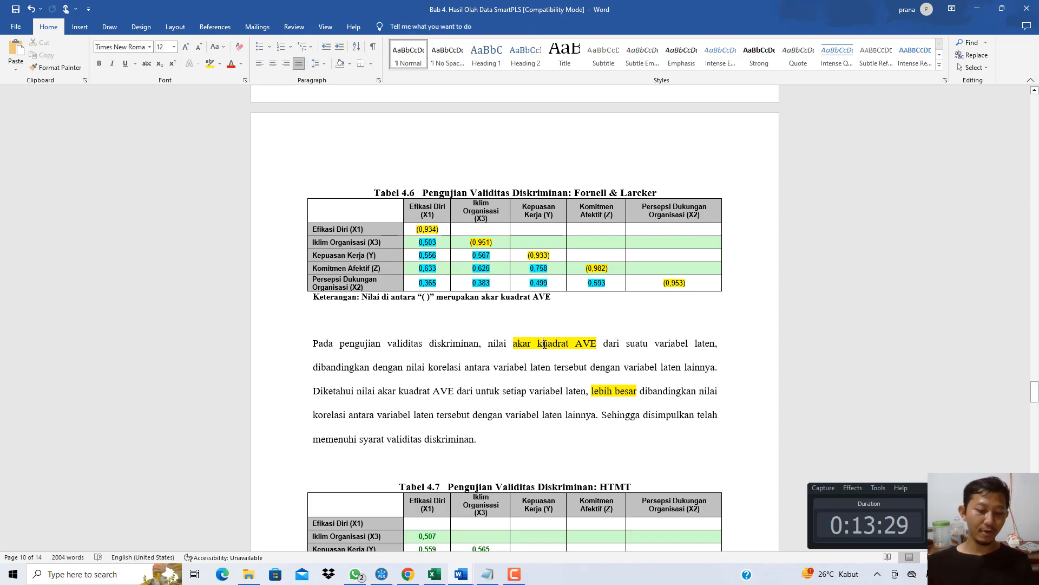
{"action": "key", "text": "ctrl+z"}
{"action": "key", "text": "ctrl+z"}
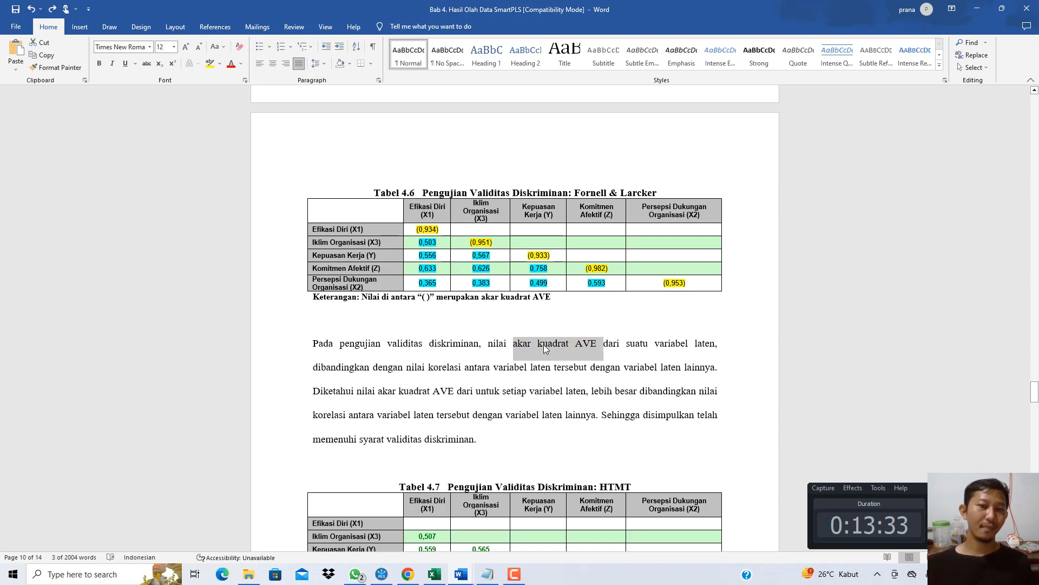
Review the HTMT < 0.95 criterion in the Notepad notes and open the Heterotrait-Monotrait Ratio (HTMT) matrix in SmartPLS
{"action": "key", "text": "alt+Tab"}
{"action": "left_click_drag", "start_coordinate": [29, 370], "coordinate": [209, 371]}
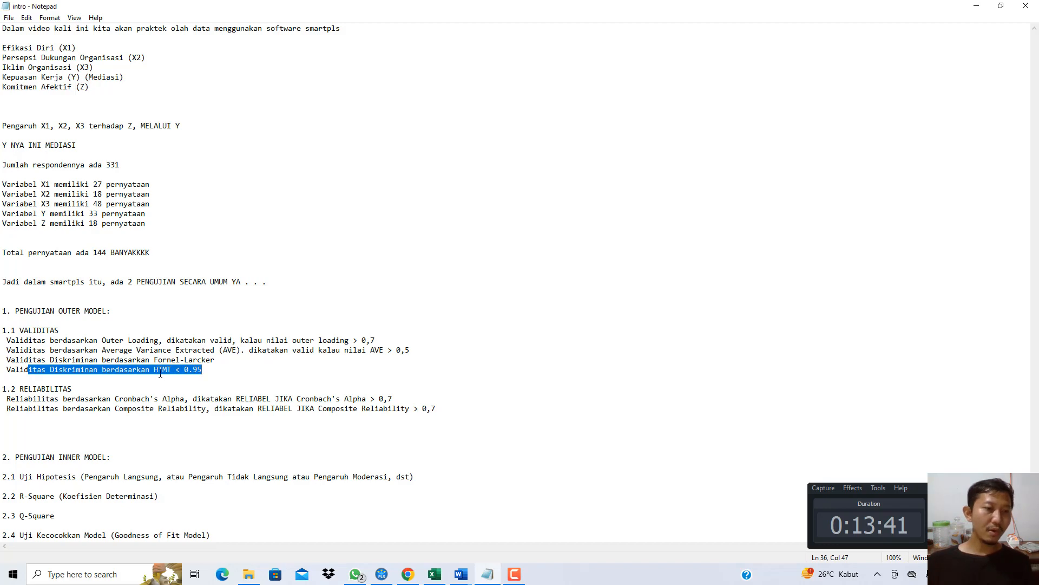
{"action": "left_click", "coordinate": [381, 574]}
{"action": "left_click", "coordinate": [382, 574]}
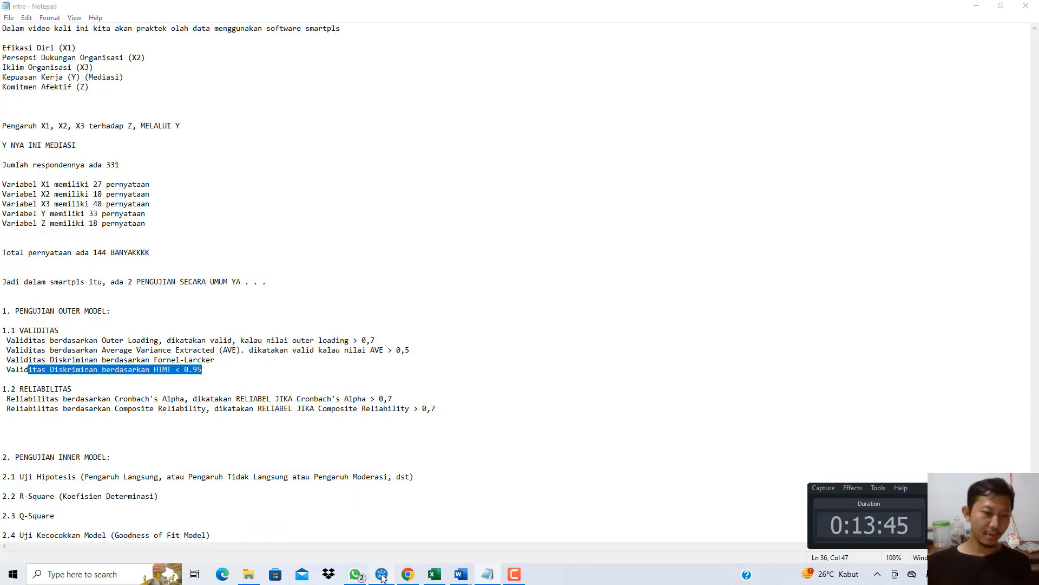
{"action": "left_click", "coordinate": [382, 574]}
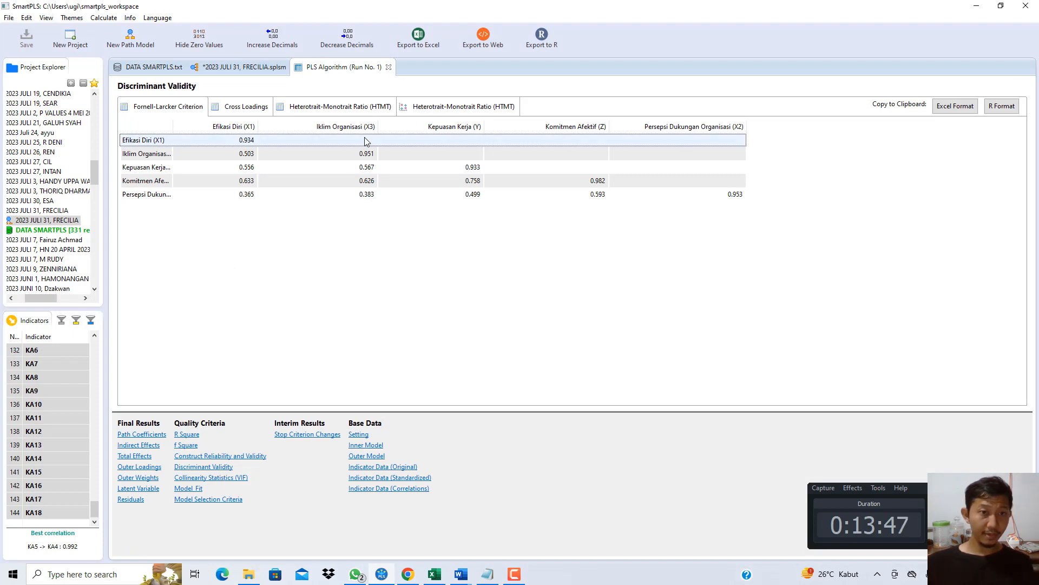
{"action": "left_click", "coordinate": [343, 108]}
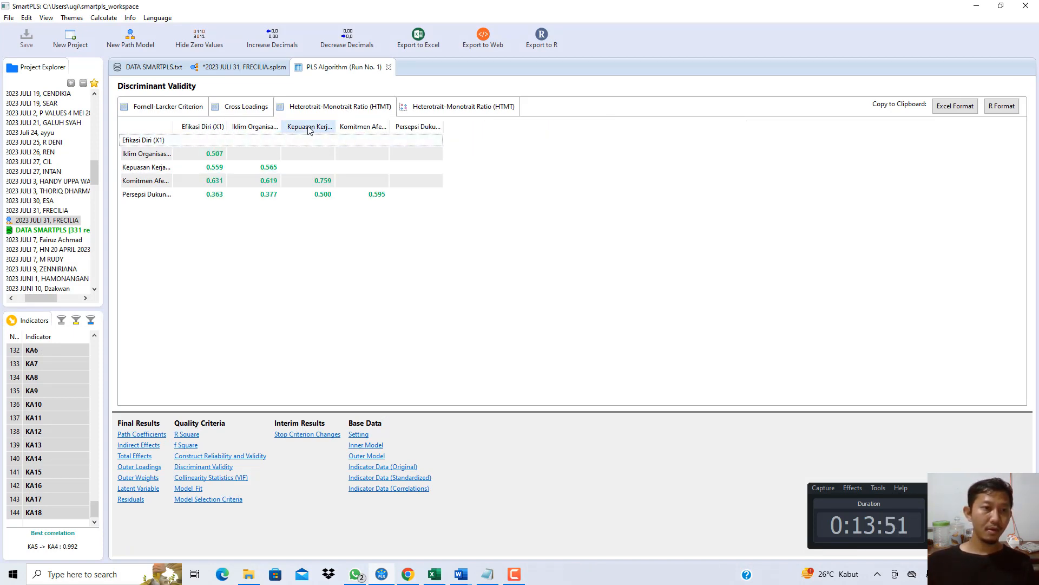
Widen the Kepuasan Kerja (Y) column of the HTMT matrix and check the ratios row by row against the 0.95 limit
{"action": "left_click_drag", "start_coordinate": [335, 126], "coordinate": [412, 126]}
{"action": "left_click", "coordinate": [222, 154]}
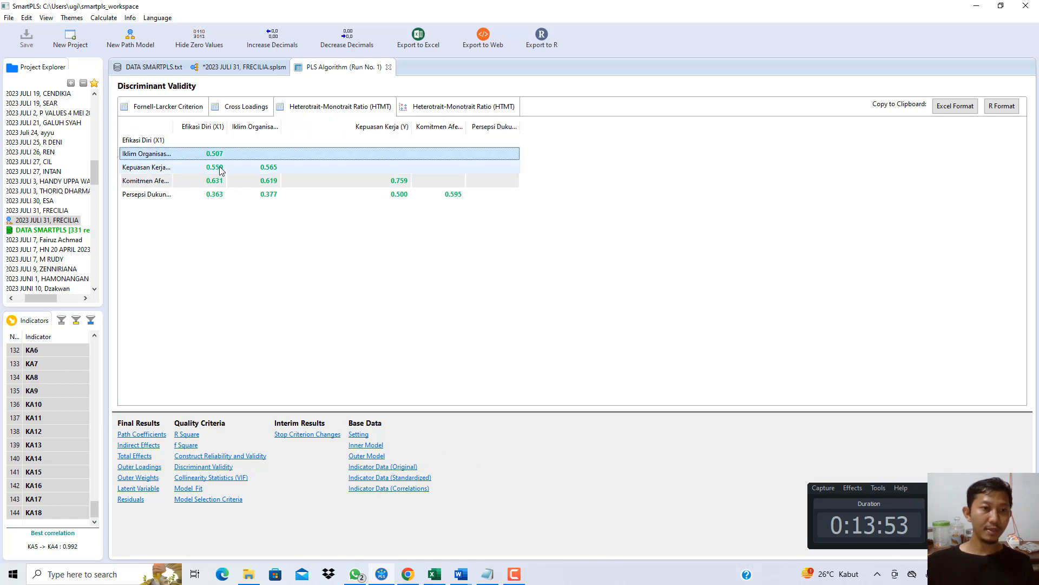
{"action": "left_click", "coordinate": [273, 182]}
{"action": "left_click", "coordinate": [404, 193]}
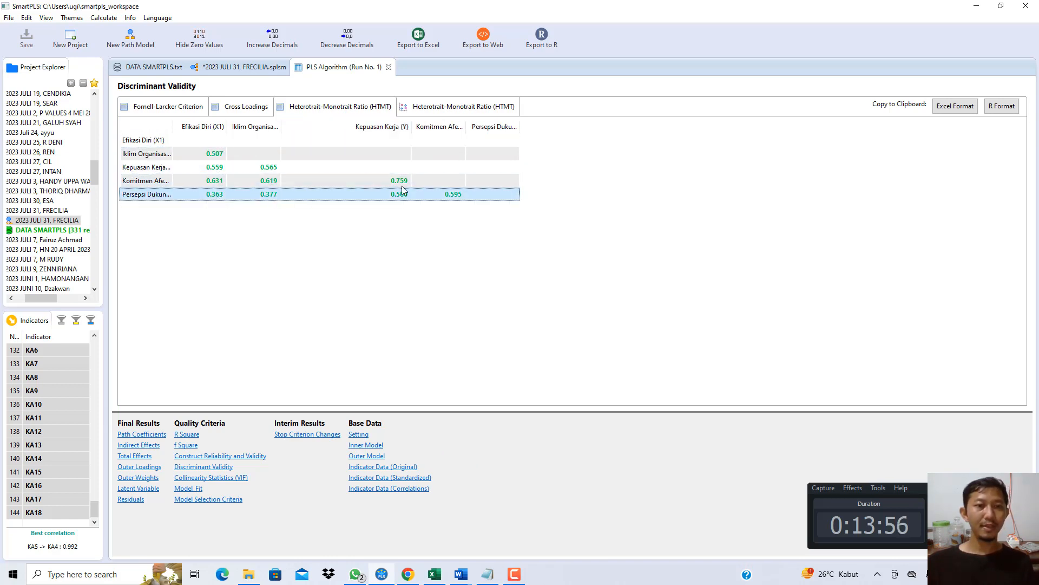
Review the outer model validity and reliability items and the Uji Hipotesis item of the inner model in the Notepad notes
{"action": "left_click", "coordinate": [487, 573]}
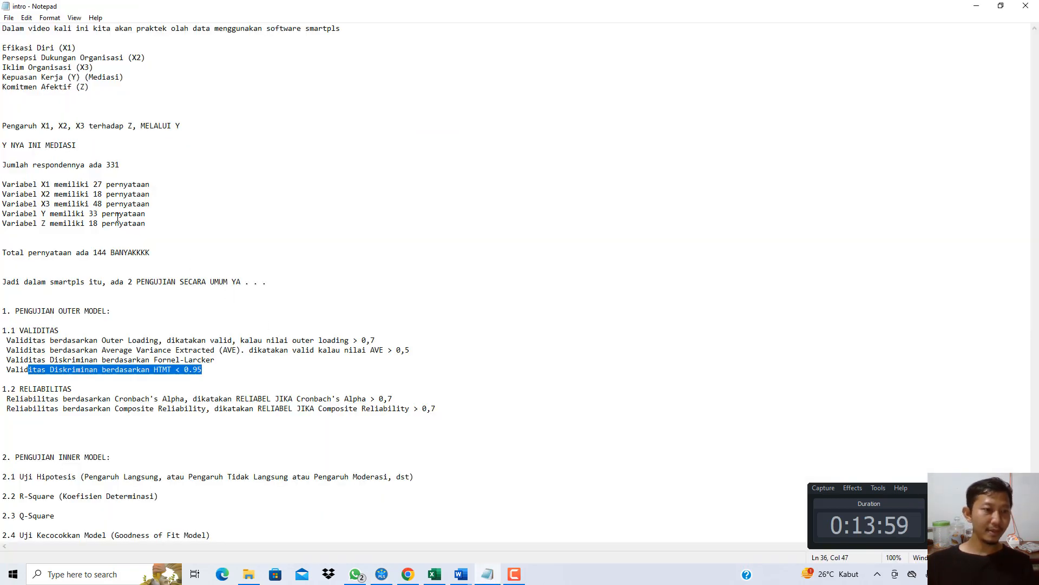
{"action": "left_click_drag", "start_coordinate": [93, 309], "coordinate": [49, 311]}
{"action": "left_click", "coordinate": [70, 391]}
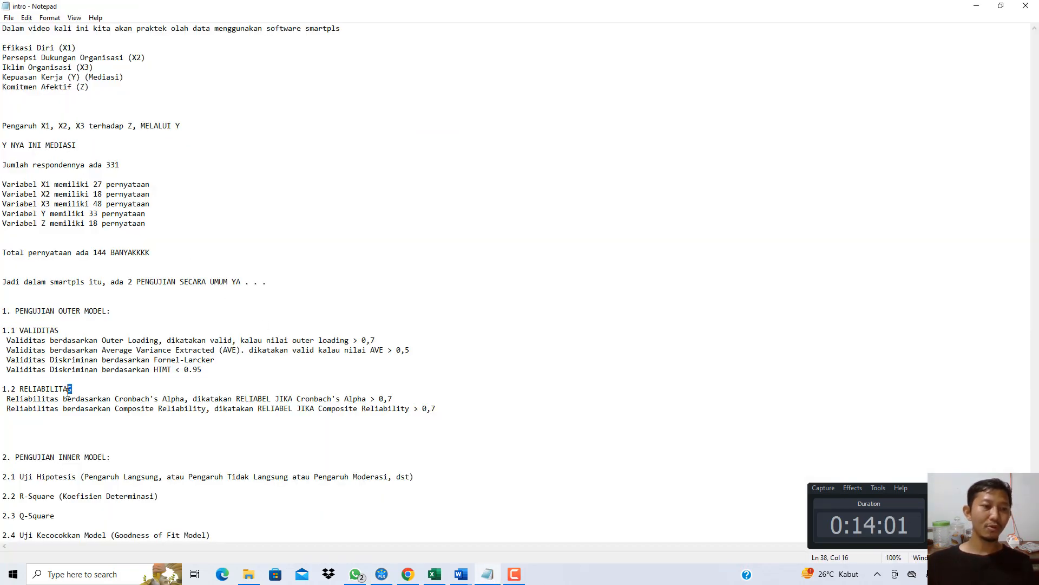
{"action": "left_click_drag", "start_coordinate": [68, 392], "coordinate": [31, 385]}
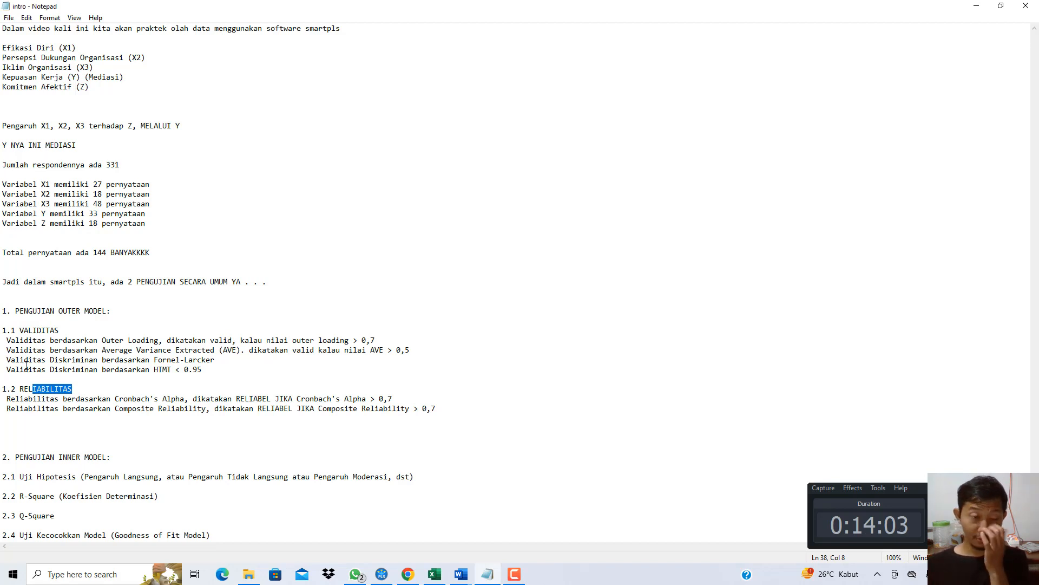
{"action": "left_click_drag", "start_coordinate": [111, 311], "coordinate": [3, 312]}
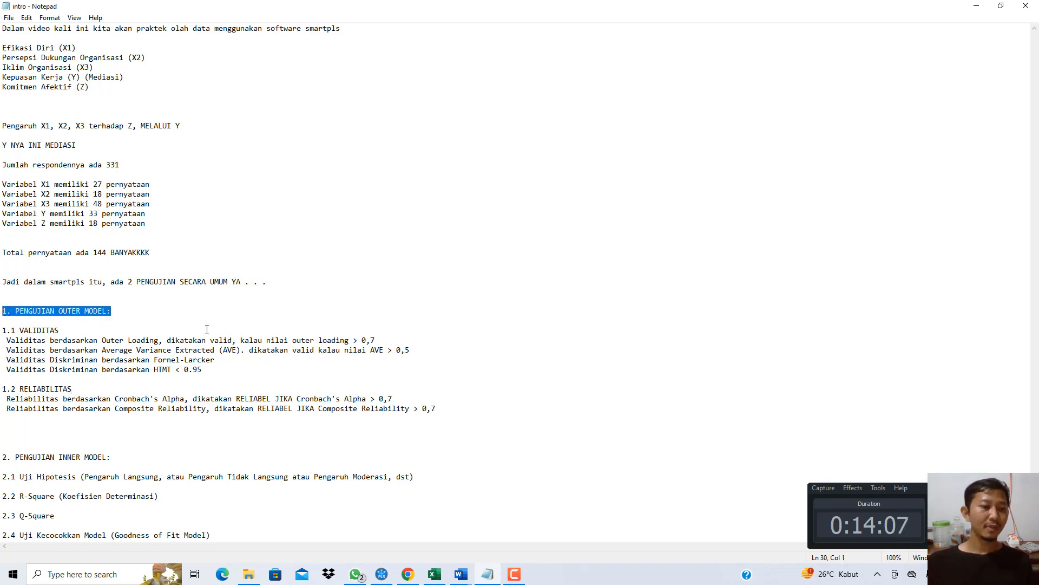
{"action": "left_click_drag", "start_coordinate": [33, 477], "coordinate": [88, 485]}
{"action": "left_click_drag", "start_coordinate": [156, 482], "coordinate": [253, 479]}
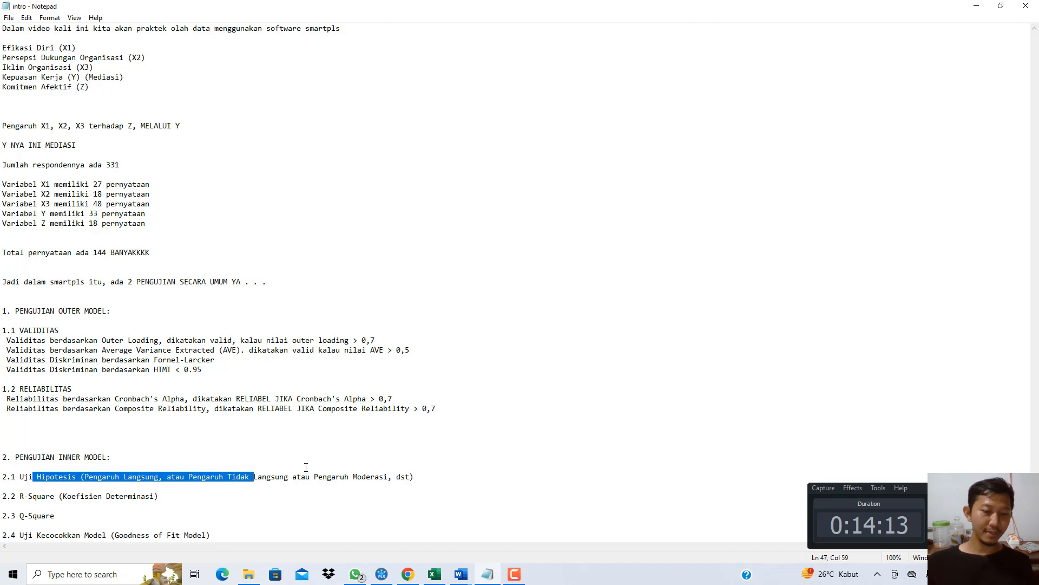
Run Bootstrapping on the SmartPLS path model with 500 subsamples, Basic Bootstrapping, BCa intervals, two-tailed test and 0.05 significance
{"action": "left_click", "coordinate": [382, 574]}
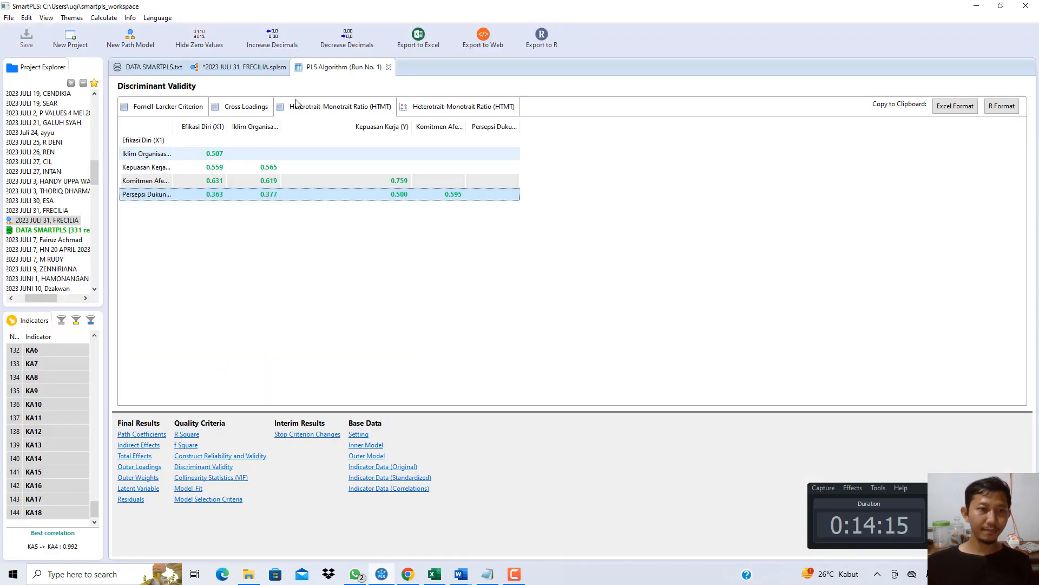
{"action": "left_click", "coordinate": [227, 67]}
{"action": "left_click", "coordinate": [104, 17]}
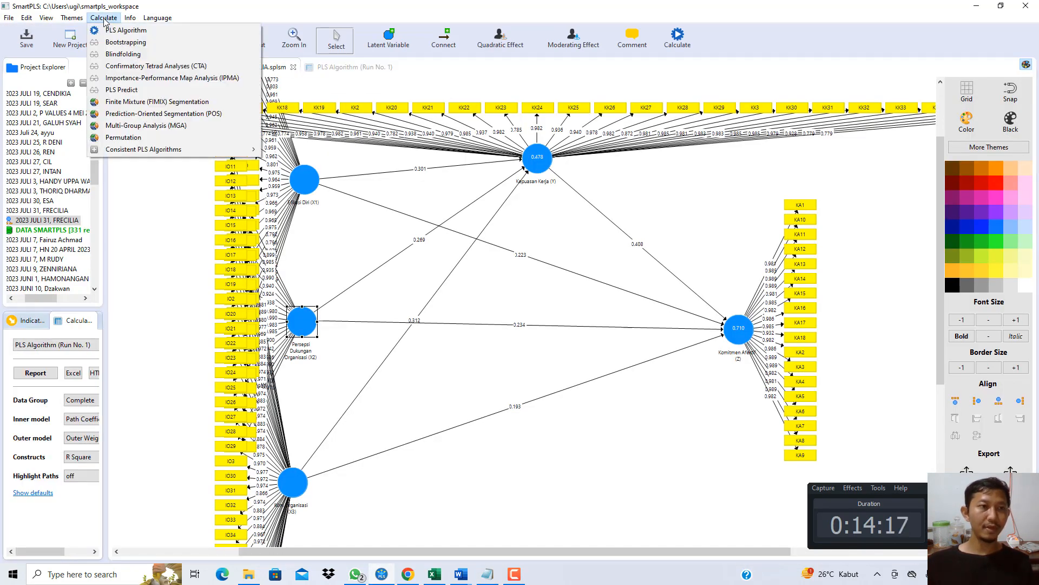
{"action": "left_click", "coordinate": [125, 42]}
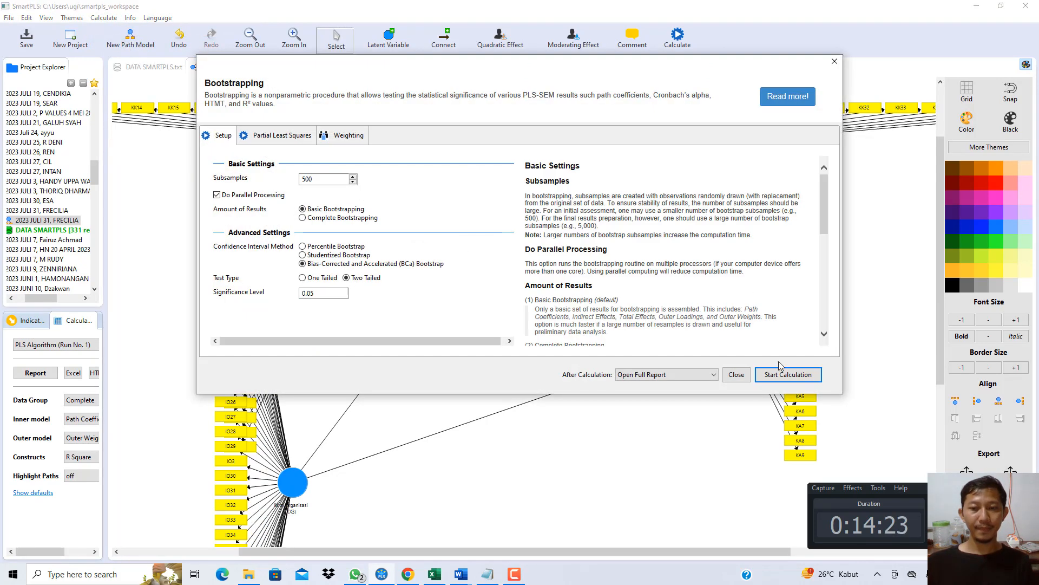
{"action": "left_click", "coordinate": [787, 375]}
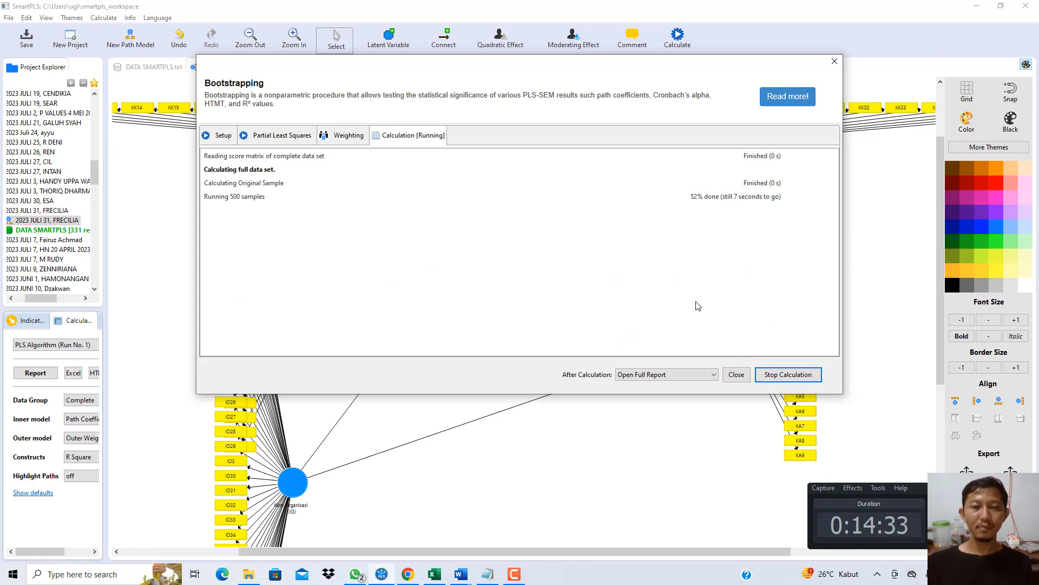
Add the note "KALAU BOOTSTRAPPING DILAKUKAN BERULANG ULANG ITU NILAI P-VALUE NYA BERUBAH UBAH" below item 2.1 Uji Hipotesis in the Notepad notes
{"action": "left_click", "coordinate": [482, 573]}
{"action": "left_click", "coordinate": [444, 480]}
{"action": "key", "text": "Return"}
{"action": "key", "text": "Return"}
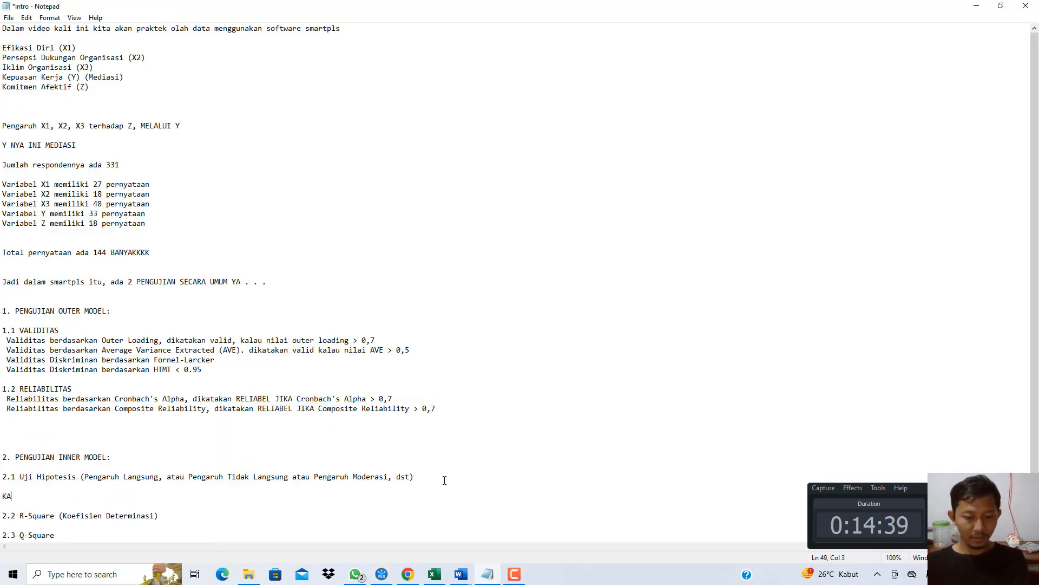
{"action": "type", "text": "KALAU BOOTSTRAPPING DILAKUKAN BERULANG ULANG ITU NILAI P-VALUE NYA BERUBAH UBAH"}
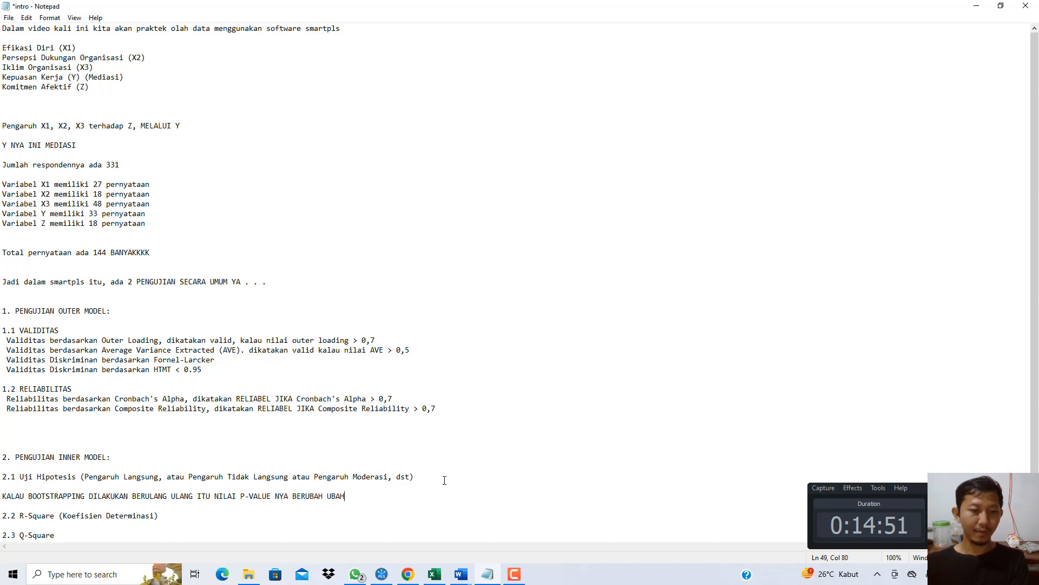
Continue the note with "SAMA NILAI STATISTIC T NYA . . . ITU UDAH BAWAAN RUMUSNYA YA . . .JADI JANGAN HERAN ...."
{"action": "type", "text": " SAMA NILAI STATISTIC T NYA"}
{"action": "key", "text": "BackSpace"}
{"action": "type", "text": ". . . ITU UDAH BA"}
{"action": "type", "text": "RUMUSNYA N"}
{"action": "key", "text": "BackSpace"}
{"action": "key", "text": "BackSpace"}
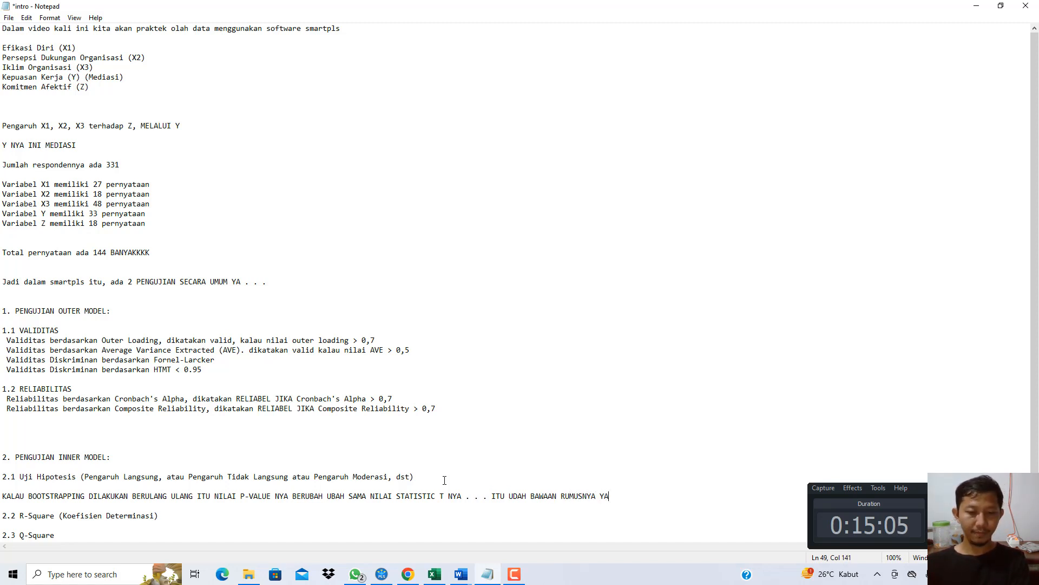
{"action": "type", "text": "YA . . .JADI JANGAN HERAN"}
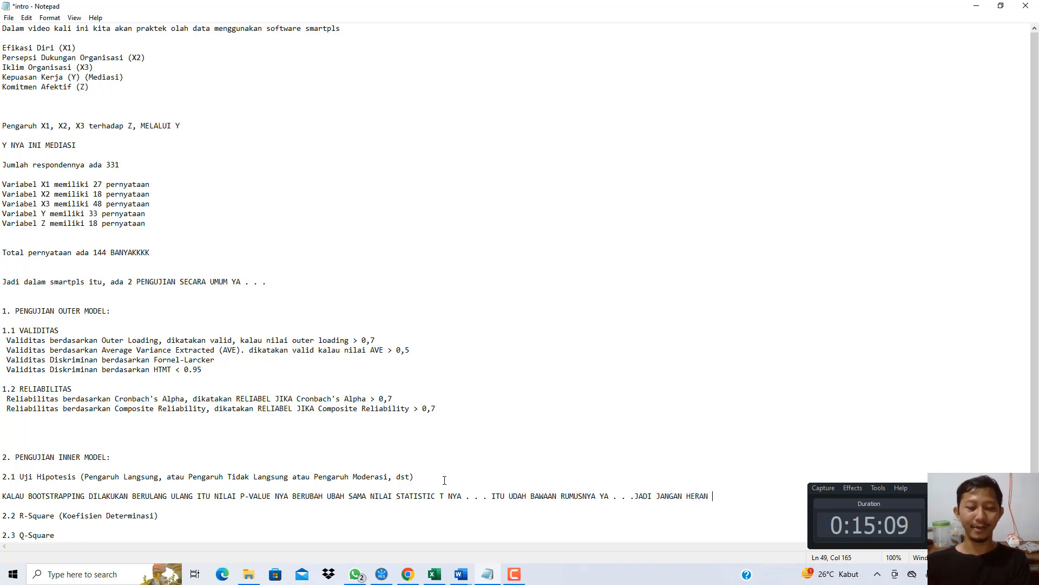
{"action": "type", "text": " ...."}
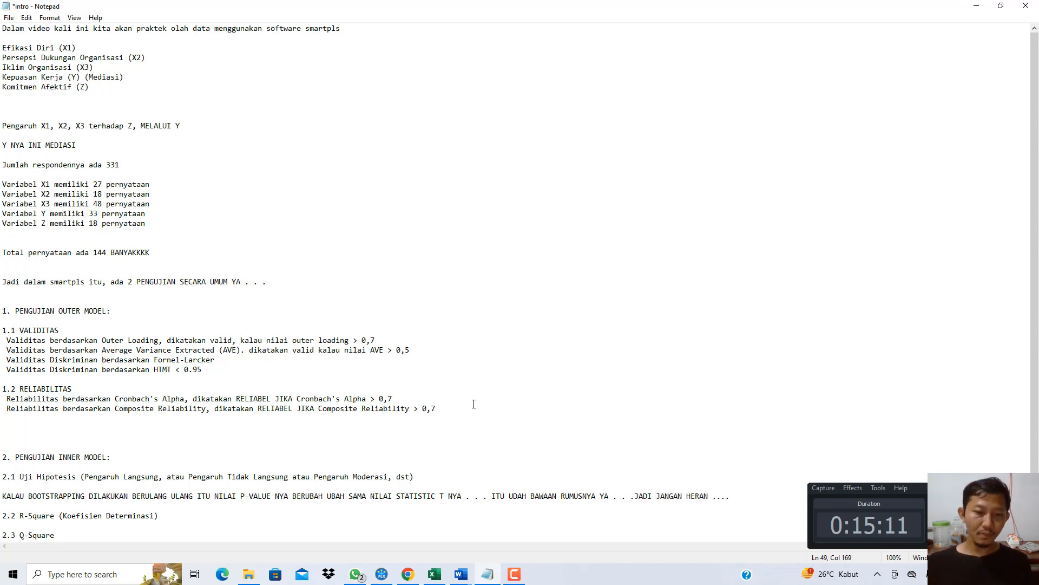
Look over the first bootstrapping report in SmartPLS and run Bootstrapping a second time on the path model with 500 subsamples
{"action": "left_click", "coordinate": [382, 574]}
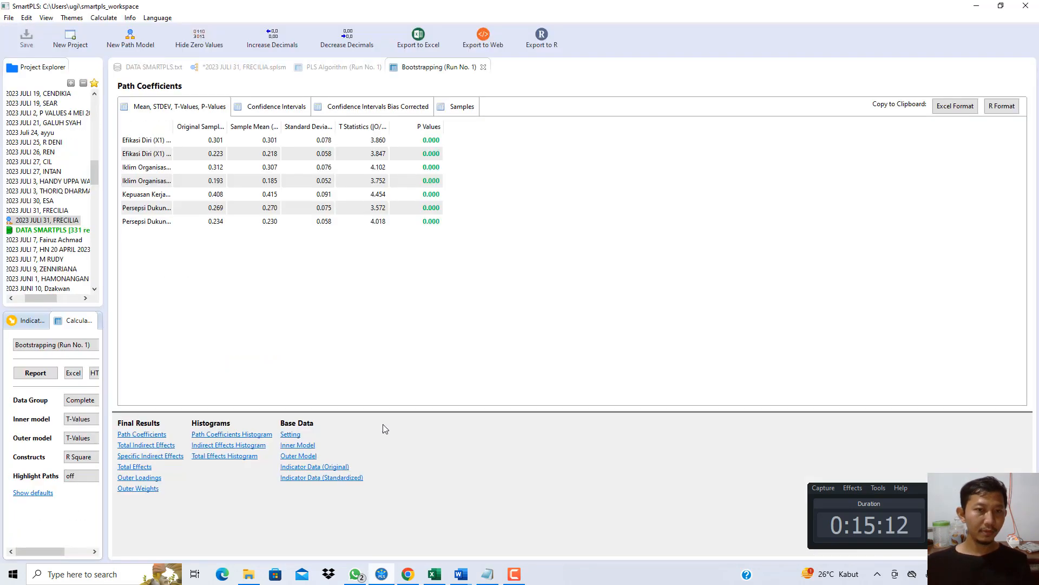
{"action": "left_click", "coordinate": [374, 70]}
{"action": "left_click", "coordinate": [432, 72]}
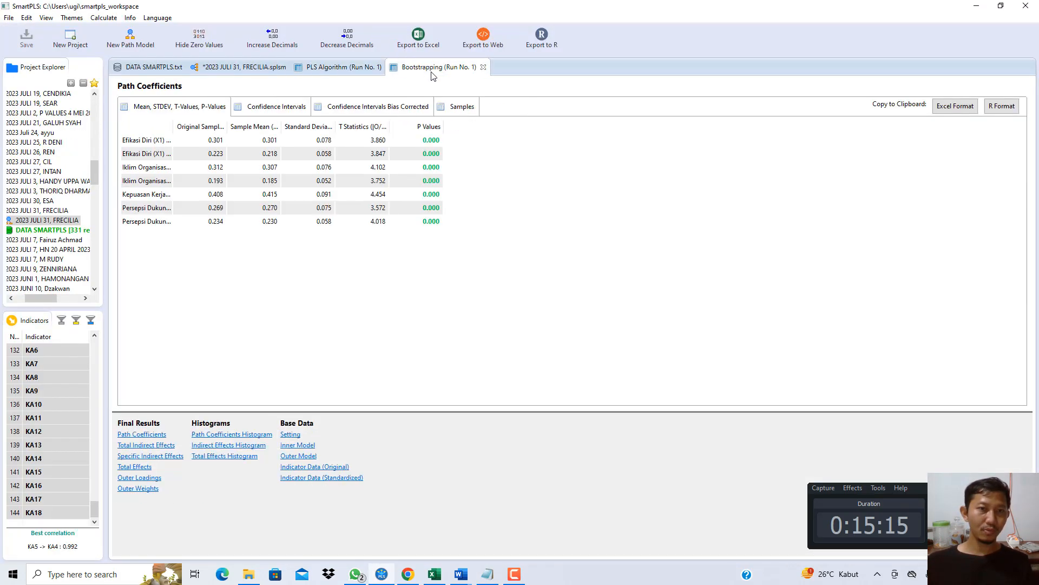
{"action": "left_click", "coordinate": [238, 67]}
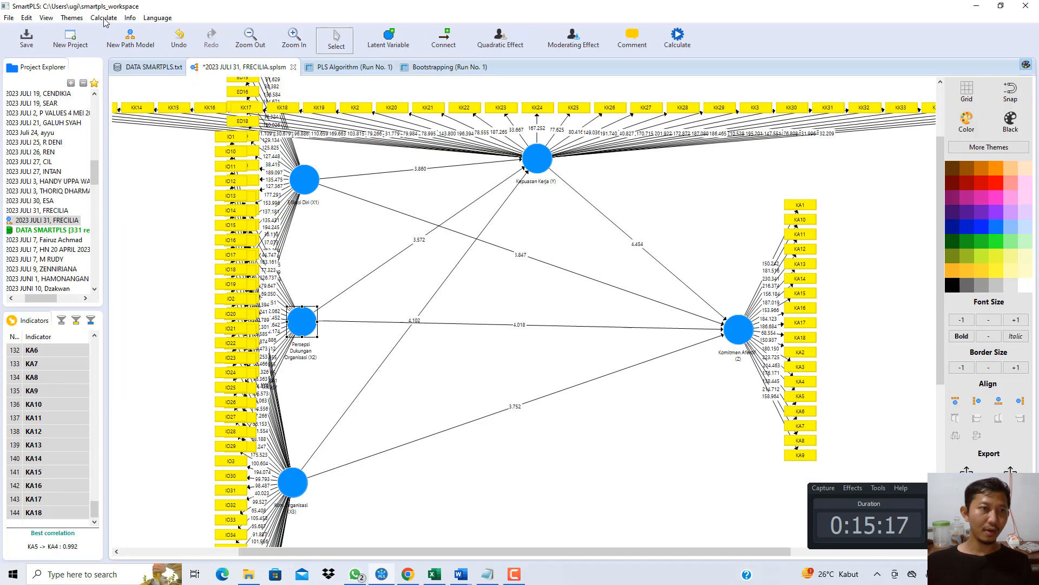
{"action": "left_click", "coordinate": [103, 17]}
{"action": "left_click", "coordinate": [111, 38]}
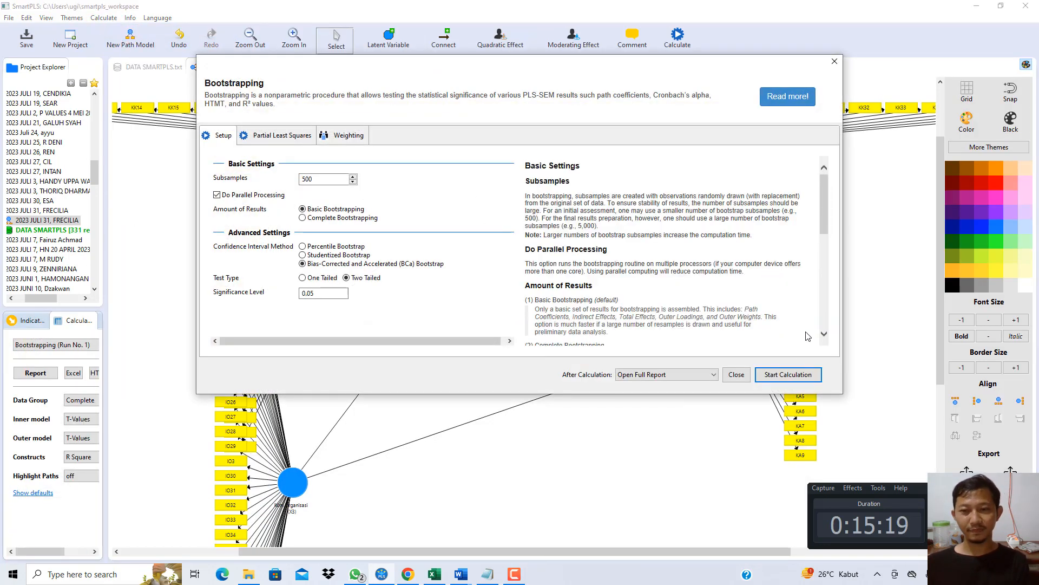
{"action": "left_click", "coordinate": [789, 374]}
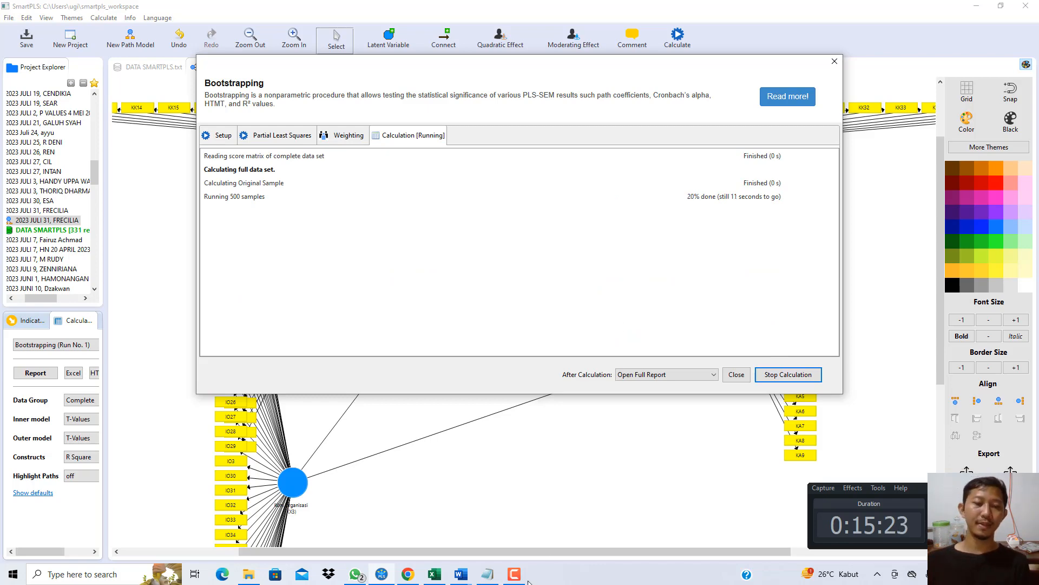
Reread the Notepad note about P-values and T statistics changing between bootstrapping runs, and return to SmartPLS
{"action": "left_click", "coordinate": [487, 574]}
{"action": "left_click_drag", "start_coordinate": [323, 499], "coordinate": [474, 494]}
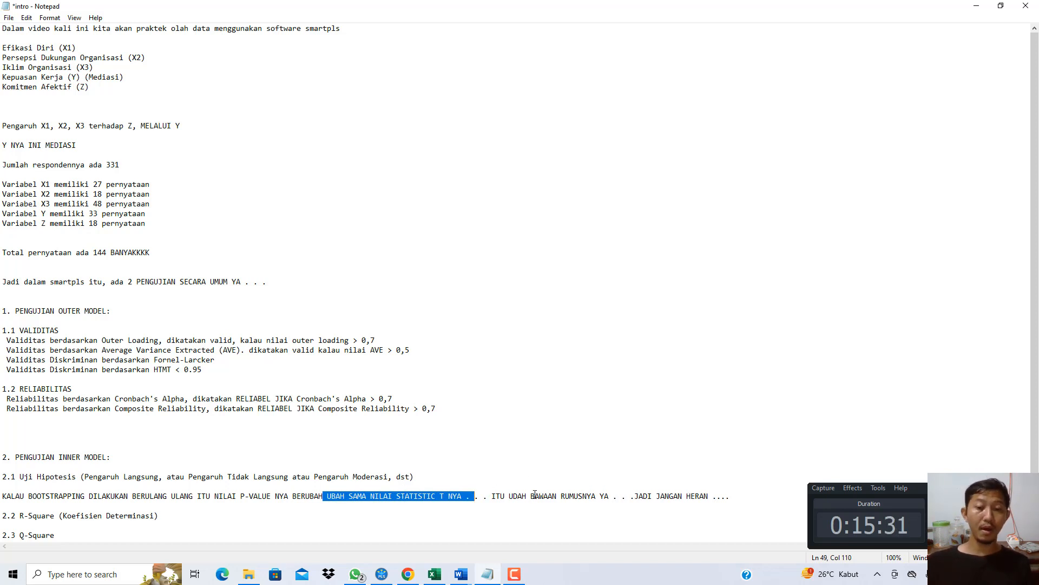
{"action": "left_click_drag", "start_coordinate": [535, 495], "coordinate": [625, 496]}
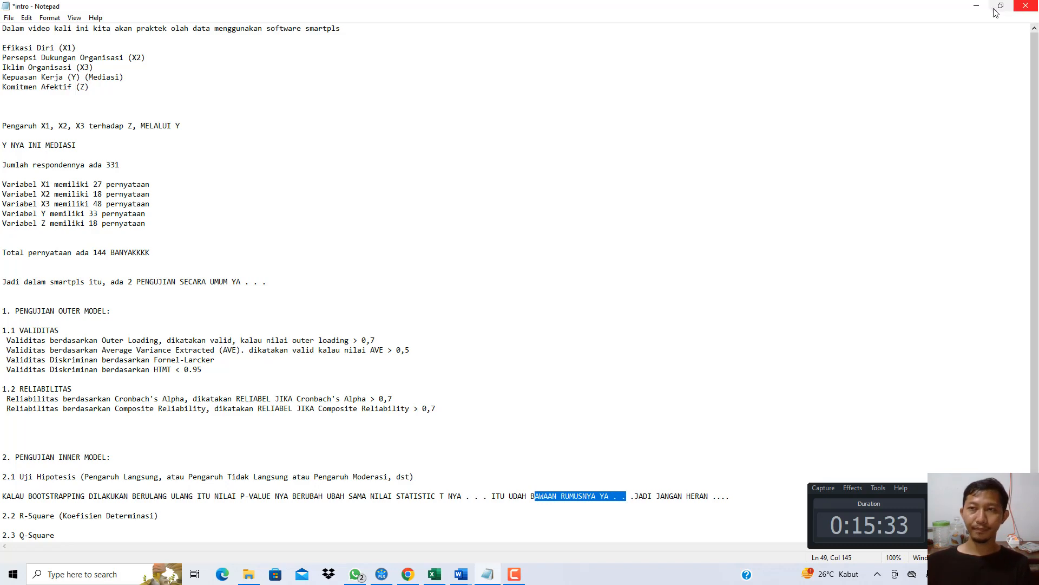
{"action": "left_click", "coordinate": [976, 6]}
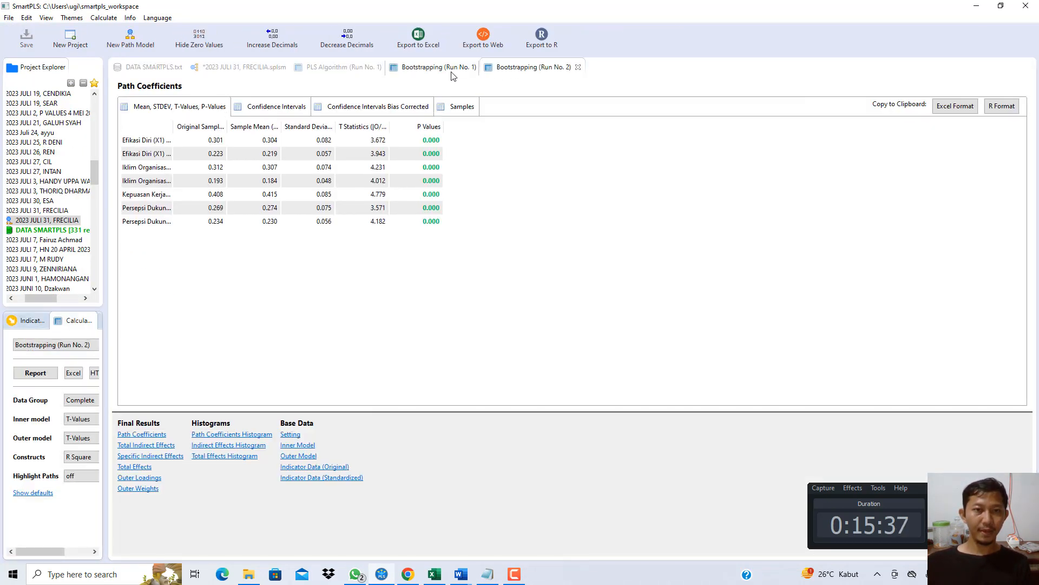
Run Bootstrapping a third time on the path model with the same settings
{"action": "left_click", "coordinate": [244, 66]}
{"action": "left_click", "coordinate": [103, 17]}
{"action": "left_click", "coordinate": [124, 42]}
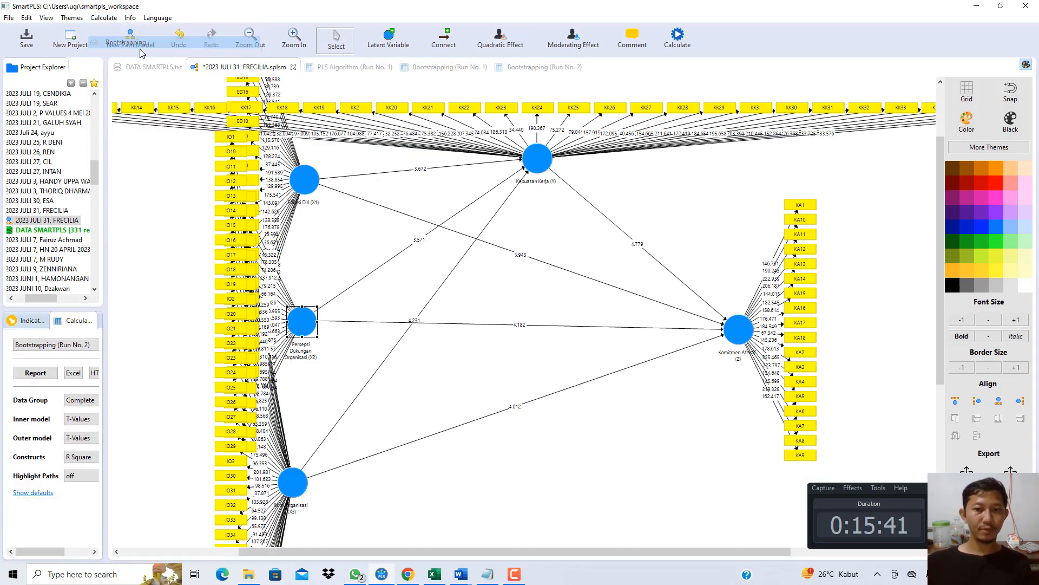
{"action": "left_click", "coordinate": [792, 374]}
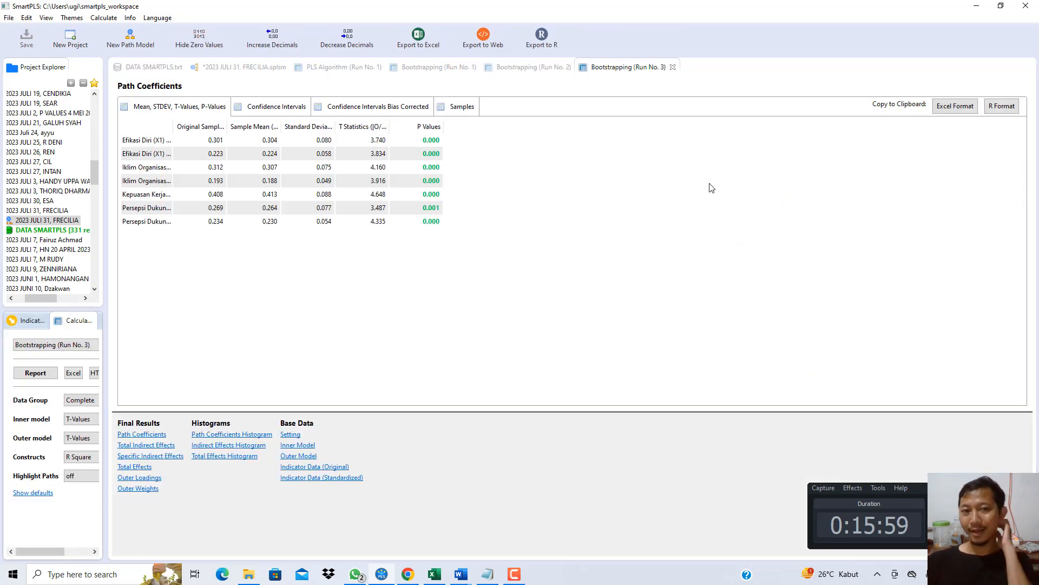
Review the "STATISTIC T NYA" part of the Notepad note and go back to the SmartPLS results
{"action": "left_click", "coordinate": [498, 574]}
{"action": "left_click", "coordinate": [443, 497]}
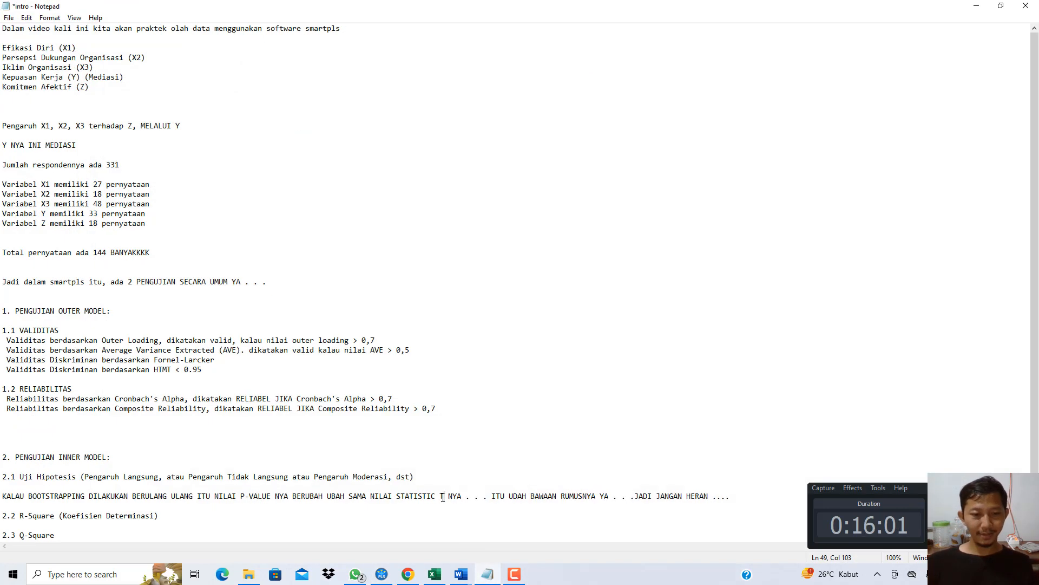
{"action": "left_click_drag", "start_coordinate": [395, 497], "coordinate": [459, 497]}
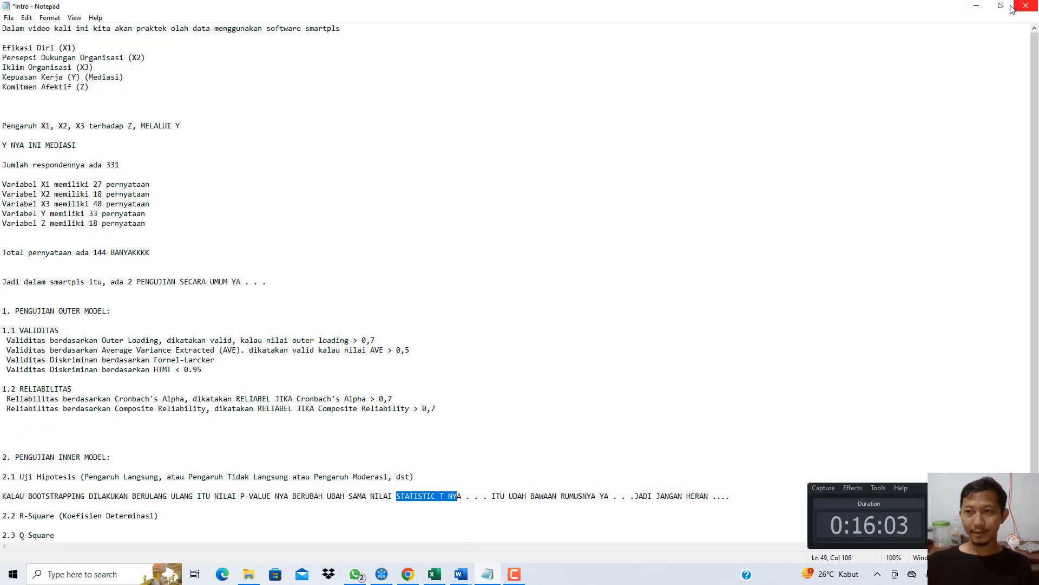
{"action": "left_click", "coordinate": [984, 6]}
Open the Bootstrapping (Run No. 1) path coefficients and widen the path name, Original Sample and T Statistics columns to read them fully
{"action": "left_click", "coordinate": [422, 67]}
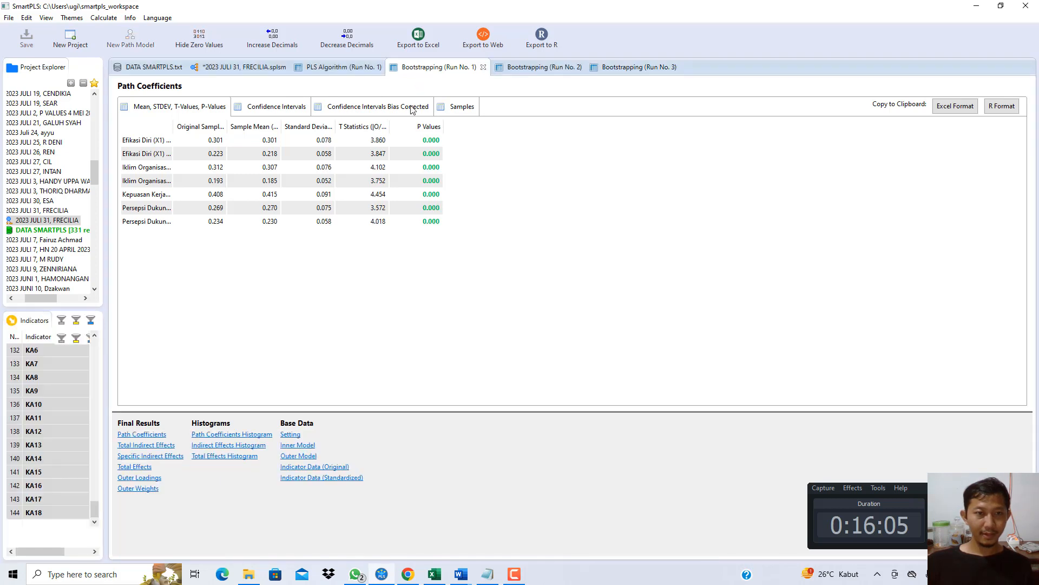
{"action": "left_click_drag", "start_coordinate": [390, 122], "coordinate": [476, 123]}
{"action": "left_click", "coordinate": [489, 142]}
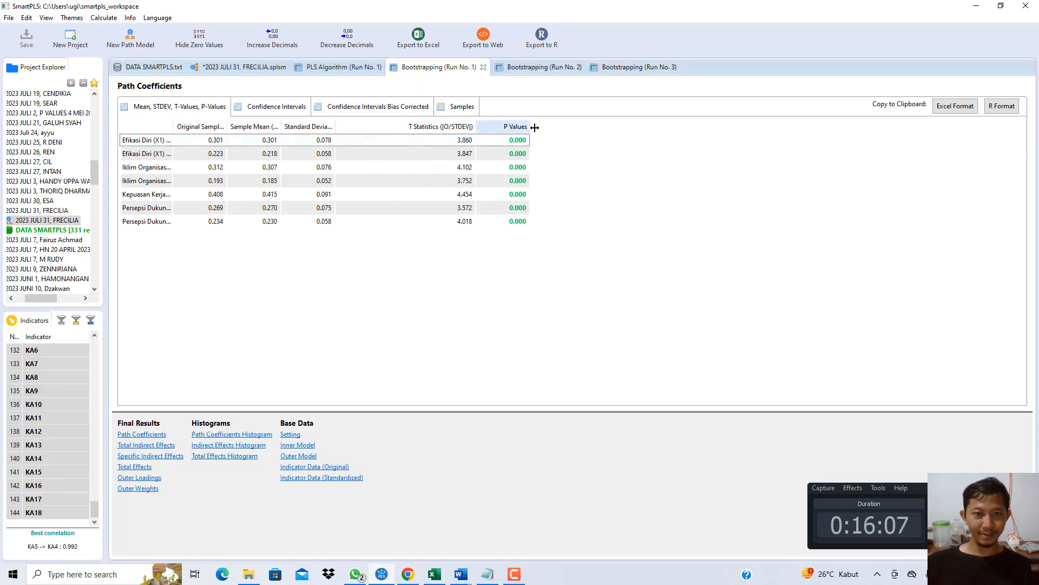
{"action": "double_click", "coordinate": [227, 127]}
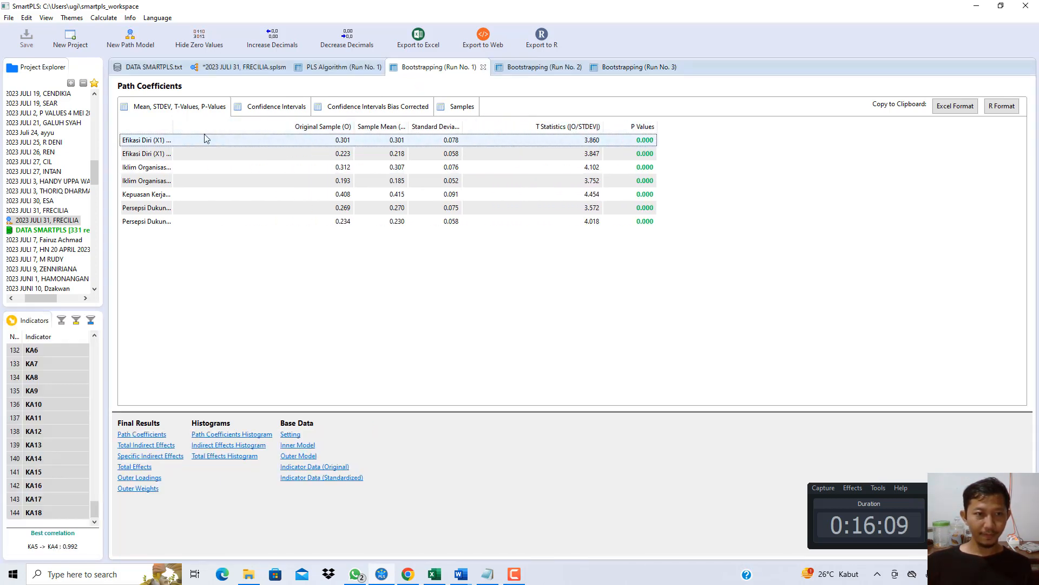
{"action": "left_click_drag", "start_coordinate": [179, 131], "coordinate": [326, 152]}
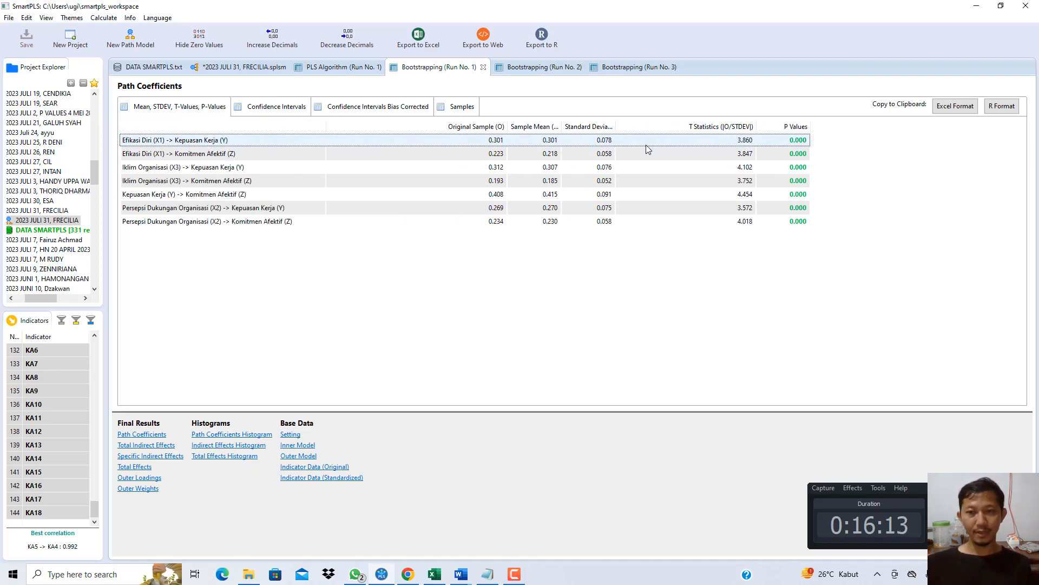
{"action": "left_click", "coordinate": [715, 142]}
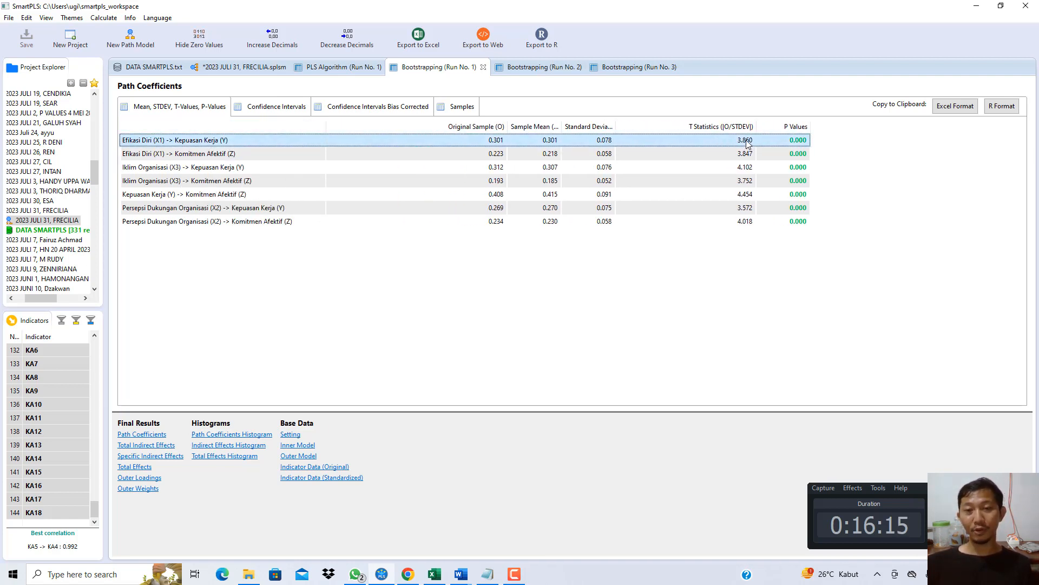
Widen the T Statistics and Original Sample columns in the Bootstrapping (Run No. 2) report and compare its values with Run No. 1
{"action": "left_click", "coordinate": [533, 67]}
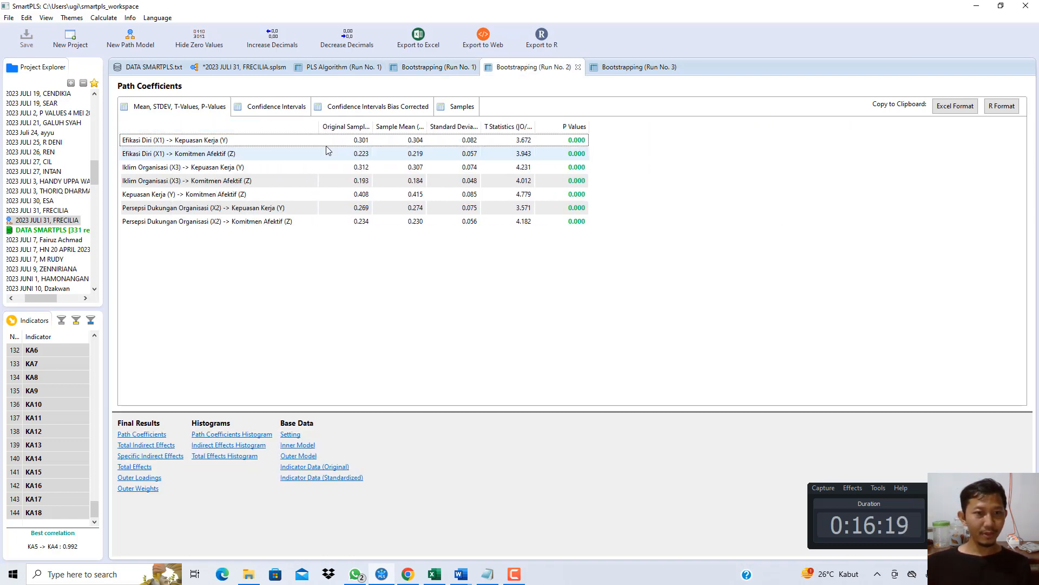
{"action": "left_click_drag", "start_coordinate": [535, 126], "coordinate": [759, 125]}
{"action": "left_click_drag", "start_coordinate": [372, 126], "coordinate": [449, 126]}
{"action": "left_click", "coordinate": [437, 70]}
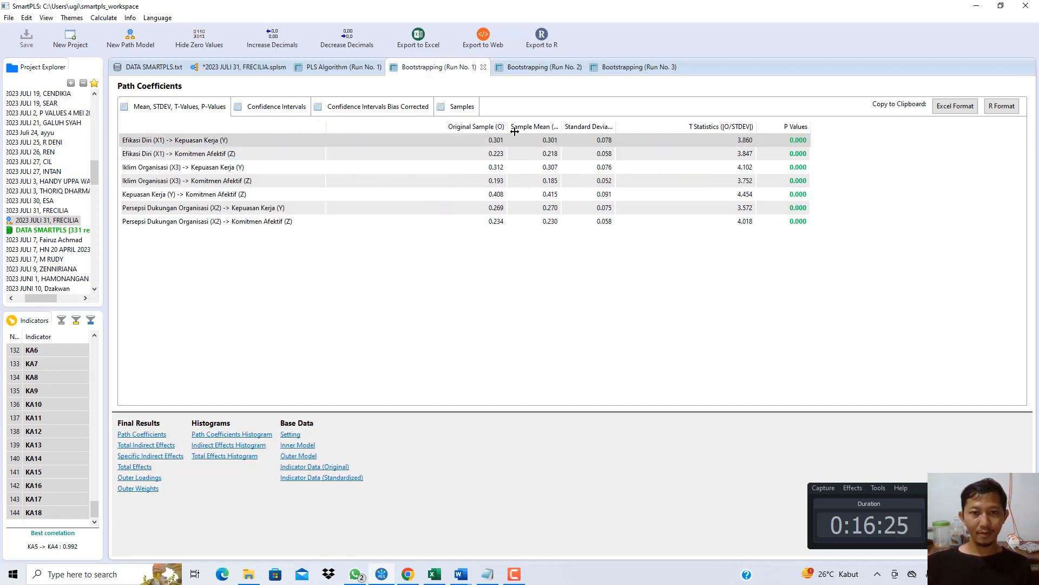
Open the Bootstrapping (Run No. 3) path coefficients and widen the path name, Original Sample and T Statistics columns to read them fully
{"action": "left_click", "coordinate": [544, 68]}
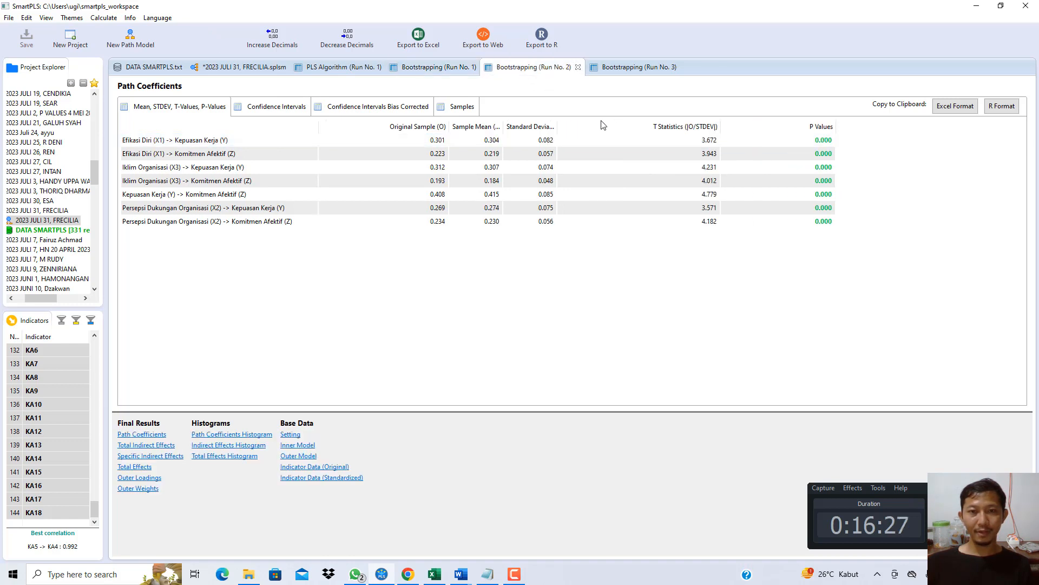
{"action": "left_click", "coordinate": [624, 67]}
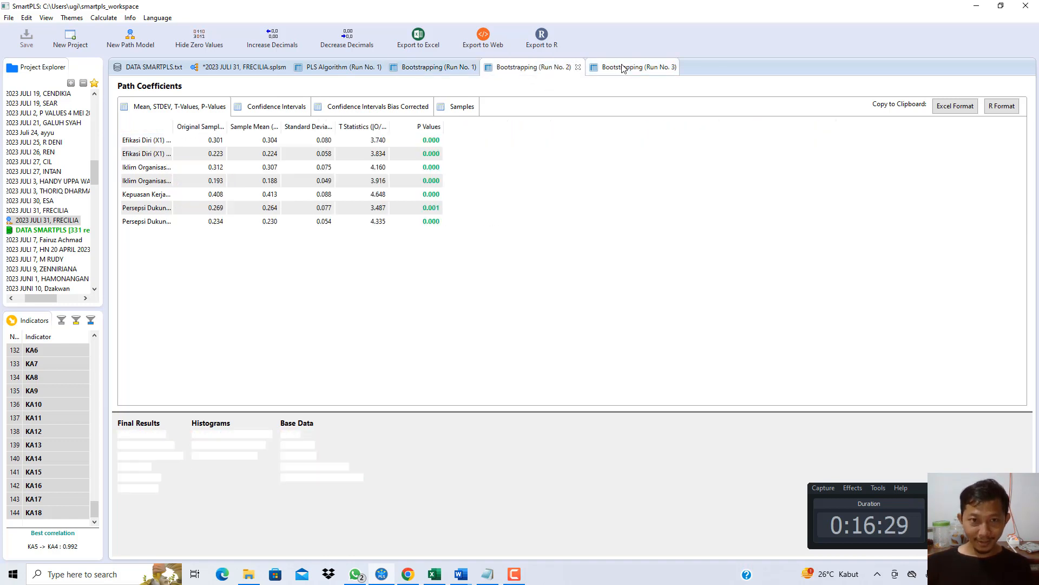
{"action": "left_click_drag", "start_coordinate": [444, 123], "coordinate": [501, 131]}
{"action": "left_click_drag", "start_coordinate": [390, 126], "coordinate": [566, 157]}
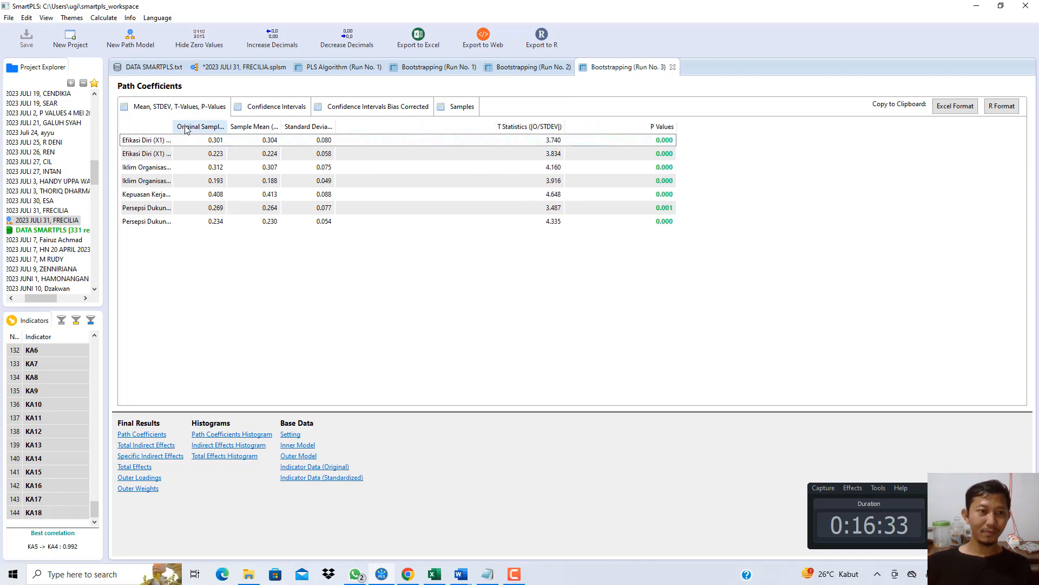
{"action": "left_click_drag", "start_coordinate": [174, 127], "coordinate": [339, 155]}
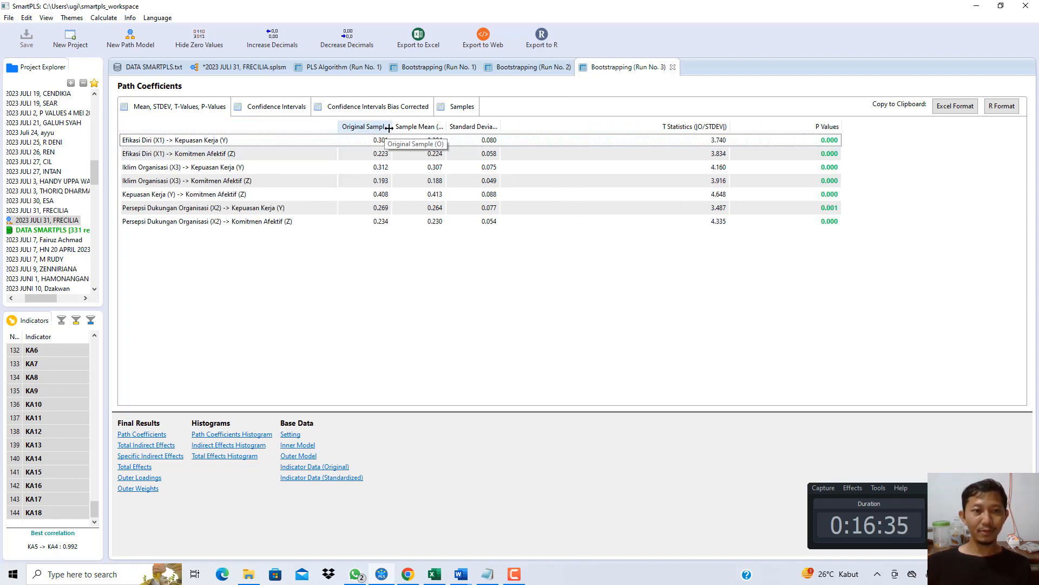
{"action": "left_click_drag", "start_coordinate": [392, 129], "coordinate": [472, 130]}
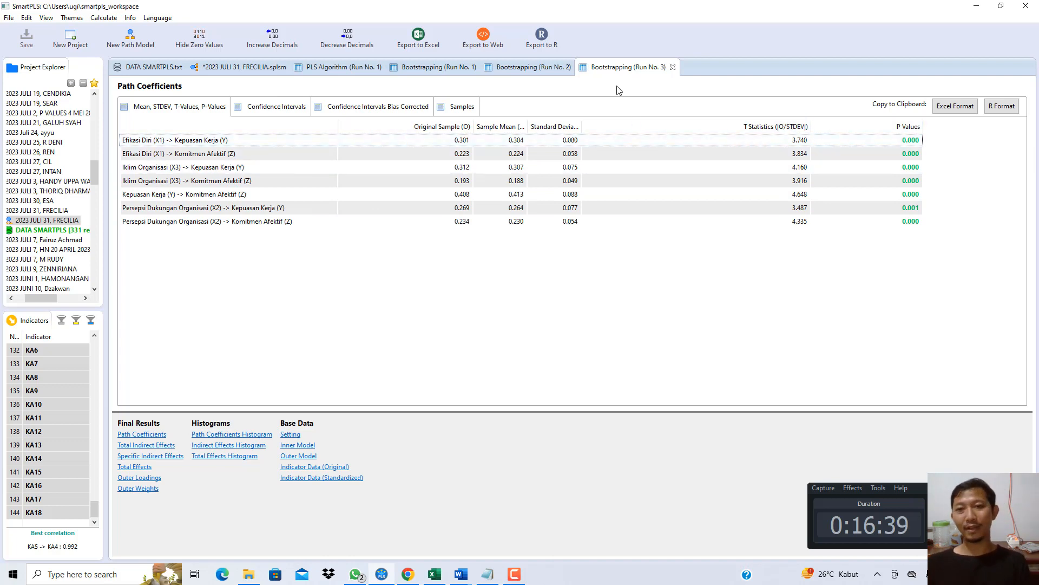
Compare the path coefficients of Bootstrapping runs No. 2 and No. 1, ending on the Efikasi Diri (X1) -> Kepuasan Kerja (Y) row of Run No. 1
{"action": "left_click", "coordinate": [537, 67]}
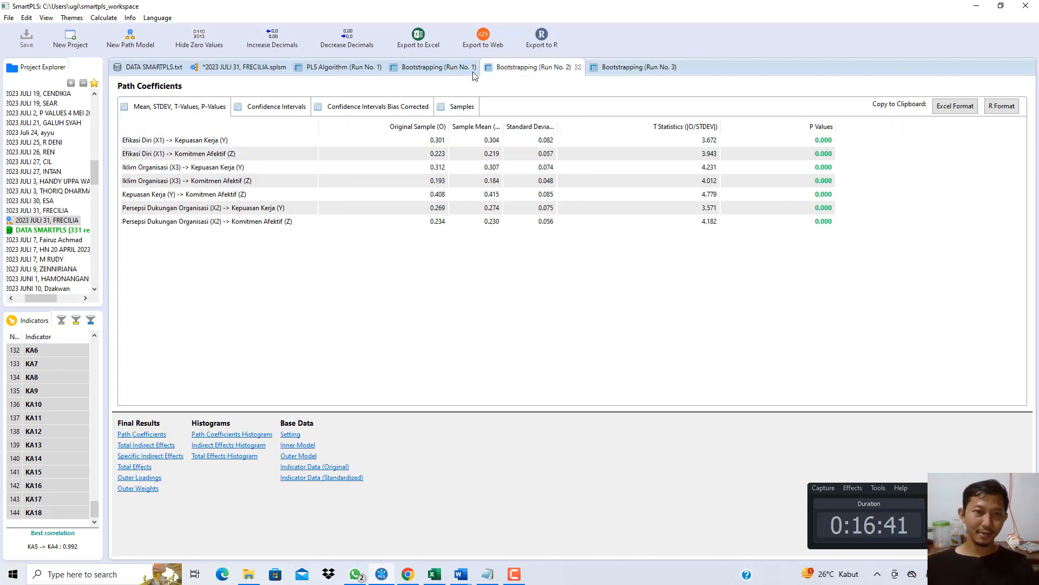
{"action": "left_click", "coordinate": [443, 68]}
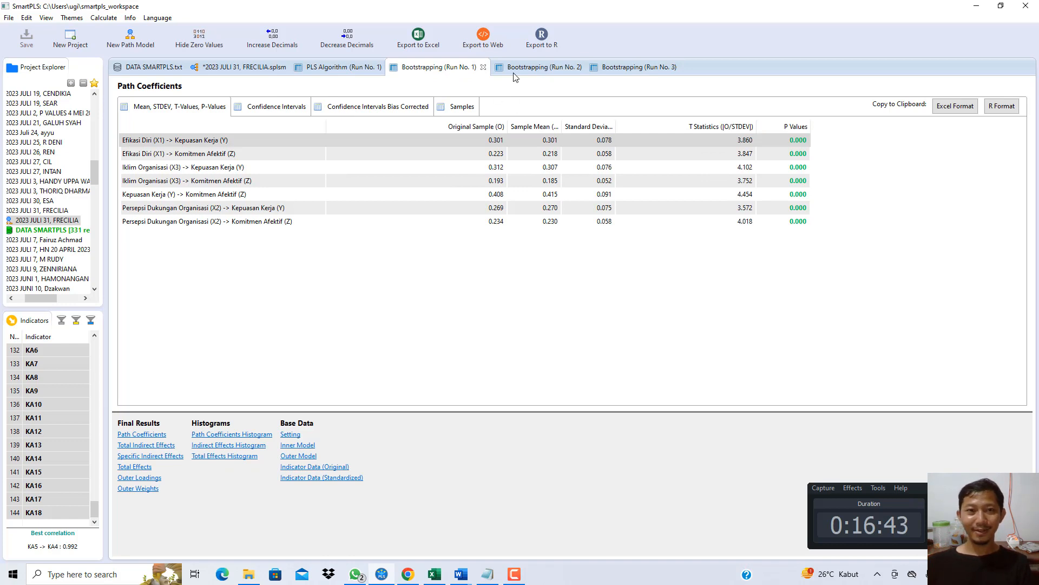
{"action": "left_click", "coordinate": [539, 66]}
{"action": "left_click", "coordinate": [439, 67]}
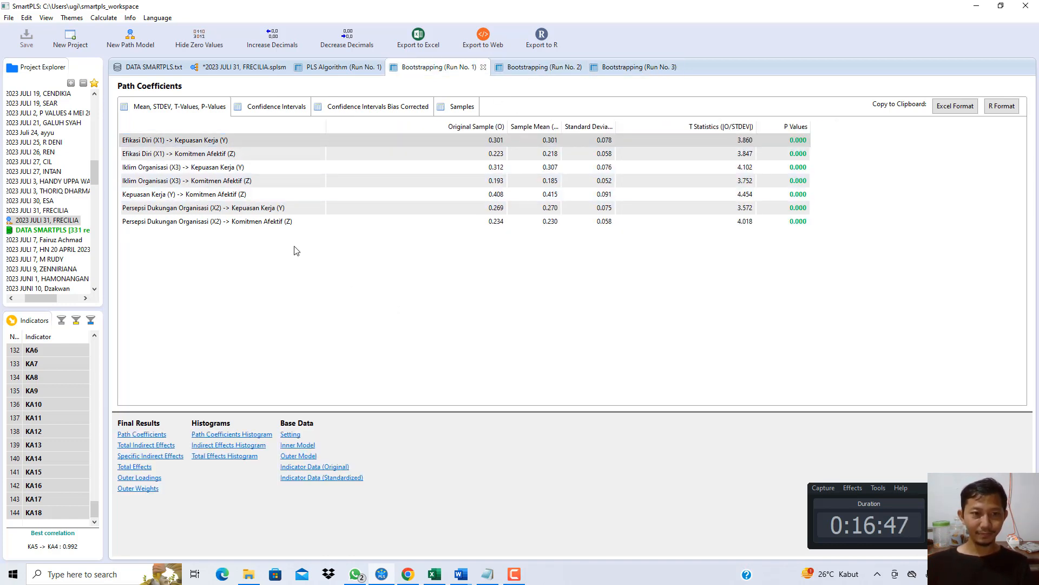
{"action": "left_click", "coordinate": [172, 141]}
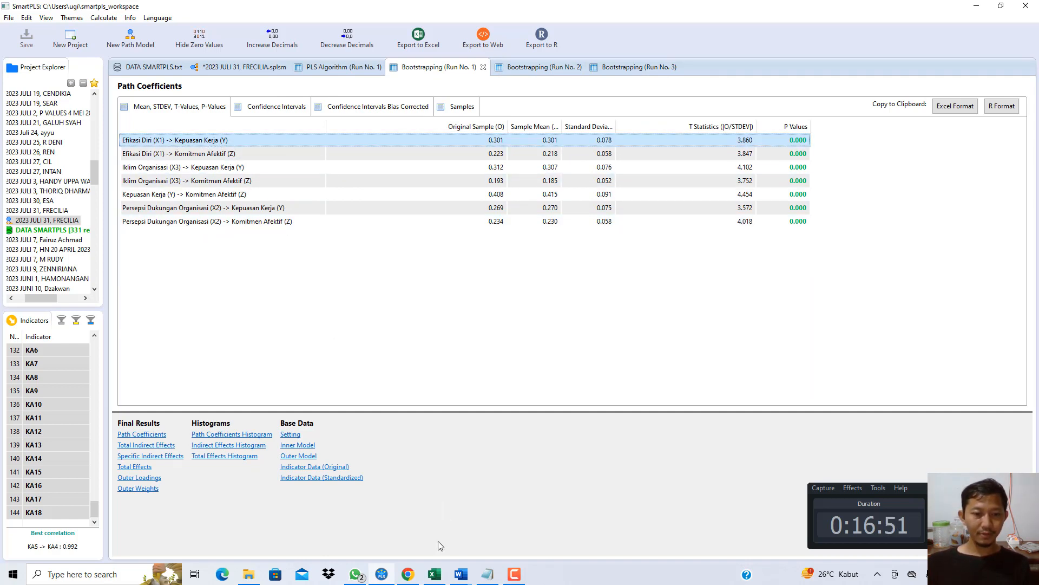
Switch to the Word report and compare the X1 -> Y path and its Original Sample coefficient in Tabel 4.8 with the first hypothesis bullet
{"action": "mouse_move", "coordinate": [459, 575]}
{"action": "left_click", "coordinate": [504, 542]}
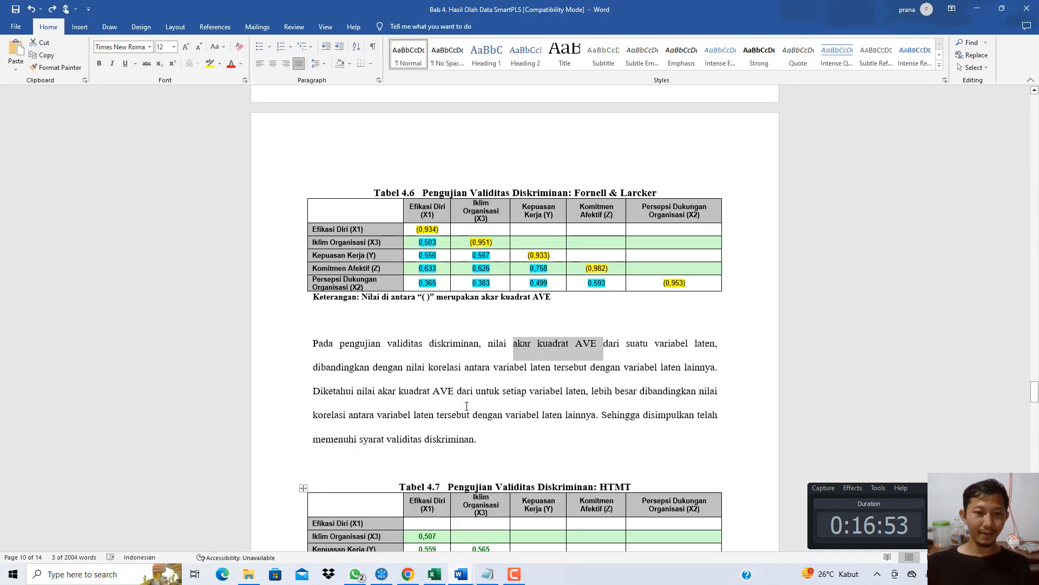
{"action": "scroll", "coordinate": [476, 414], "scroll_direction": "down", "scroll_amount": 10}
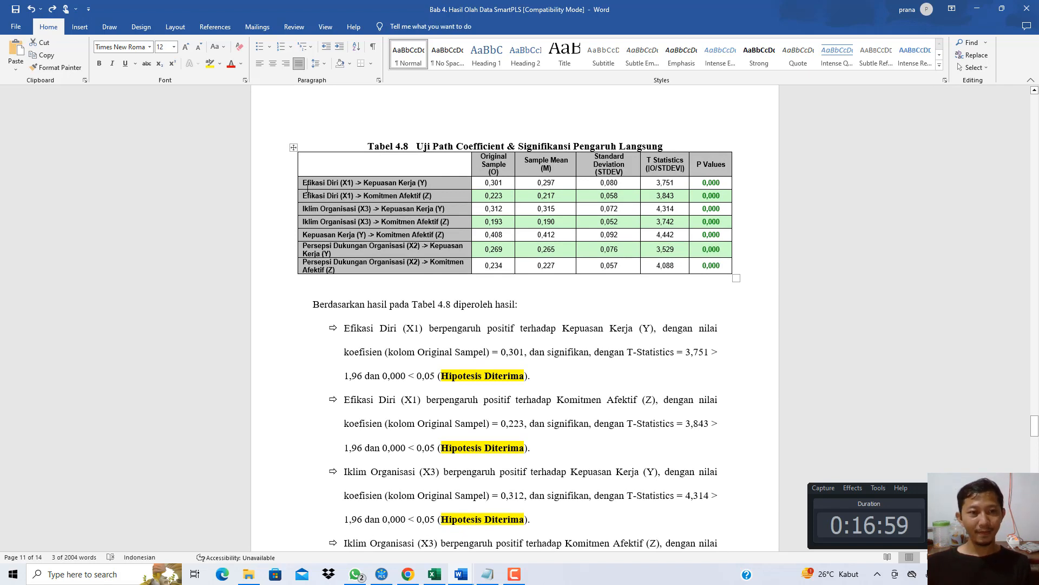
{"action": "left_click_drag", "start_coordinate": [303, 183], "coordinate": [426, 182]}
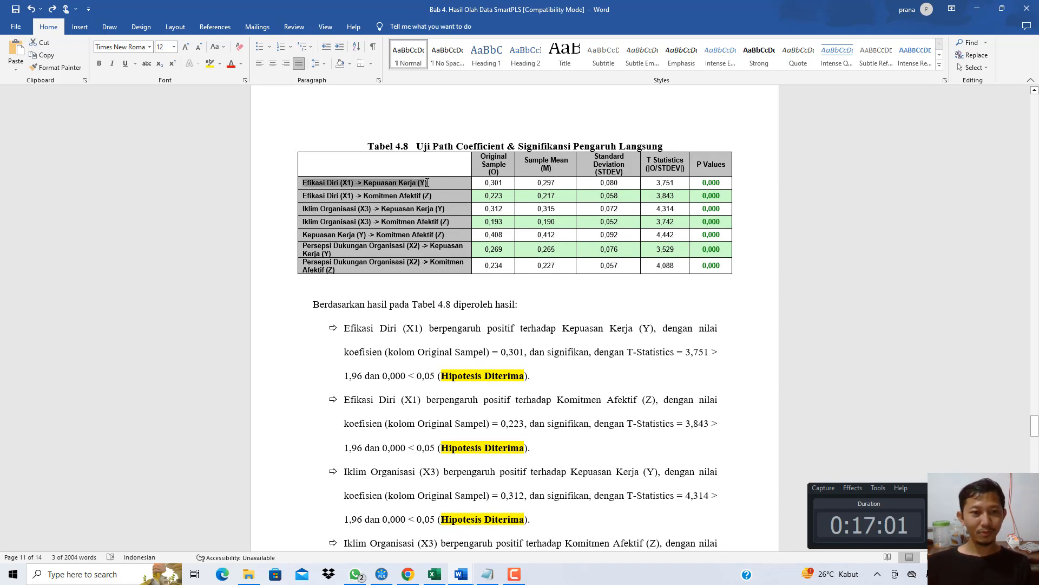
{"action": "left_click_drag", "start_coordinate": [429, 329], "coordinate": [661, 331]}
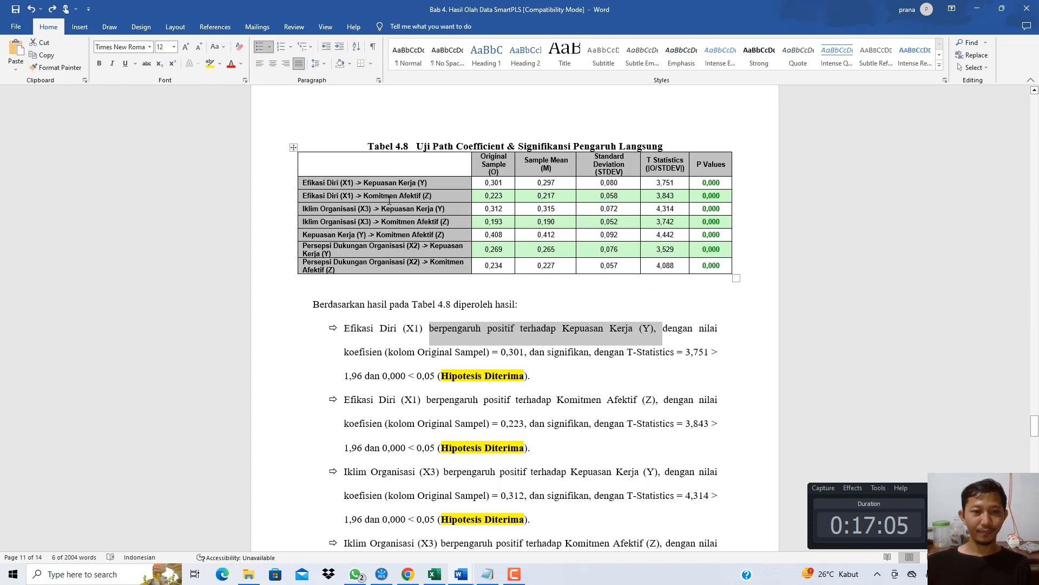
{"action": "left_click_drag", "start_coordinate": [346, 183], "coordinate": [417, 183]}
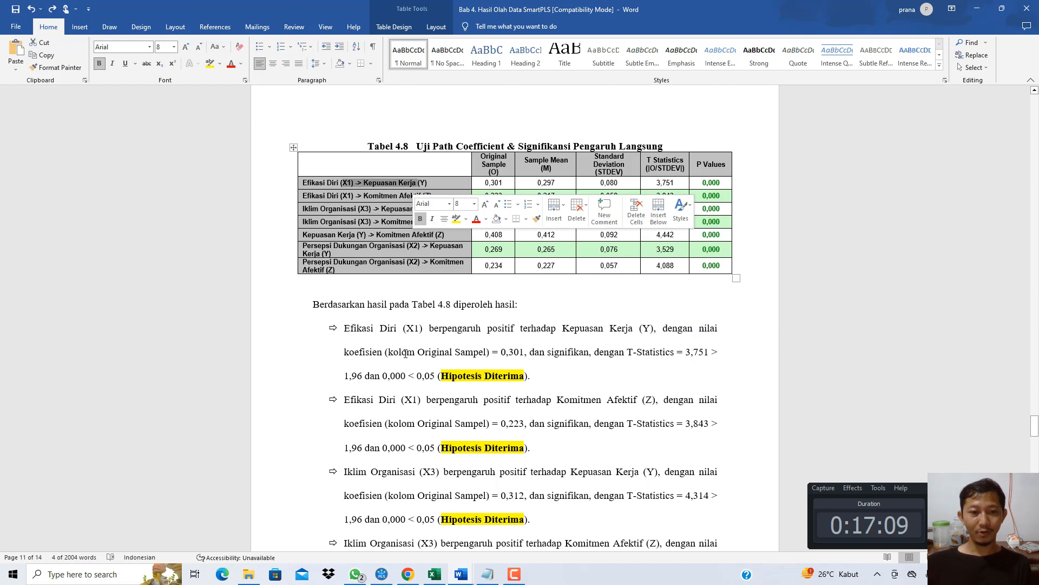
{"action": "left_click_drag", "start_coordinate": [388, 352], "coordinate": [486, 353]}
{"action": "double_click", "coordinate": [489, 184]}
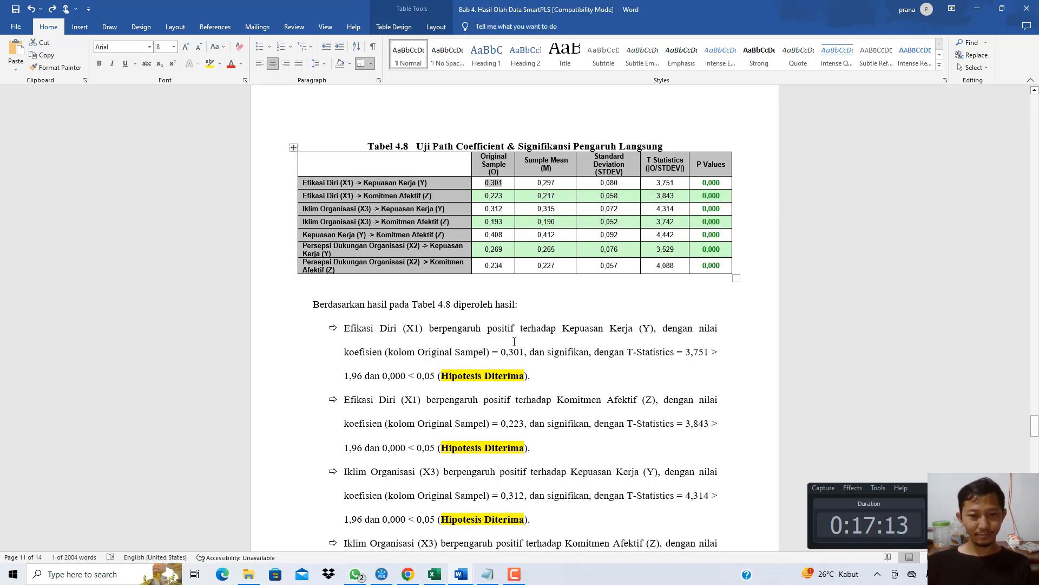
Try a minus sign in front of the X1 -> Y Original Sample value in Tabel 4.8 and undo it
{"action": "left_click", "coordinate": [485, 184]}
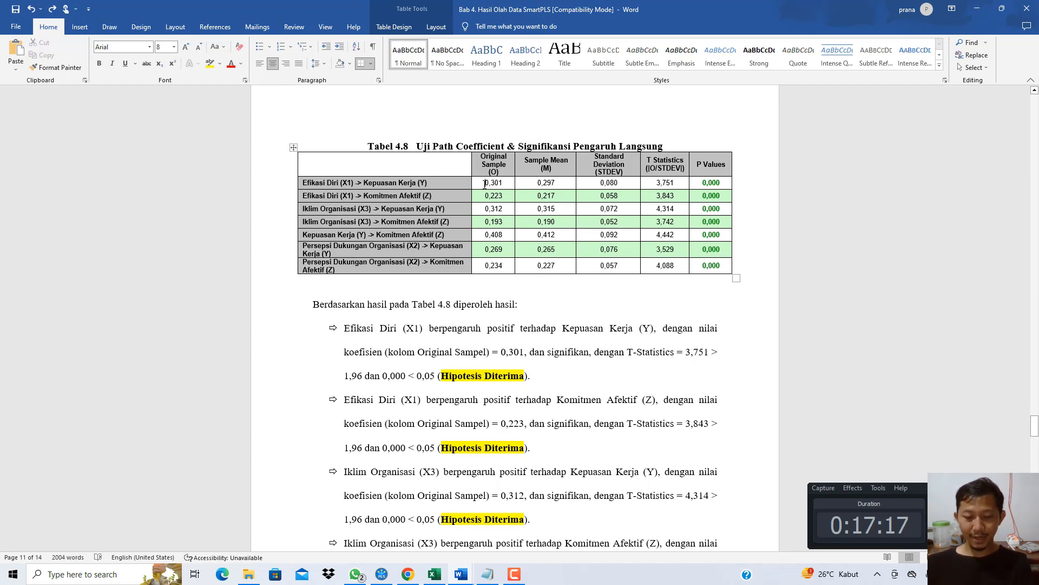
{"action": "type", "text": "-"}
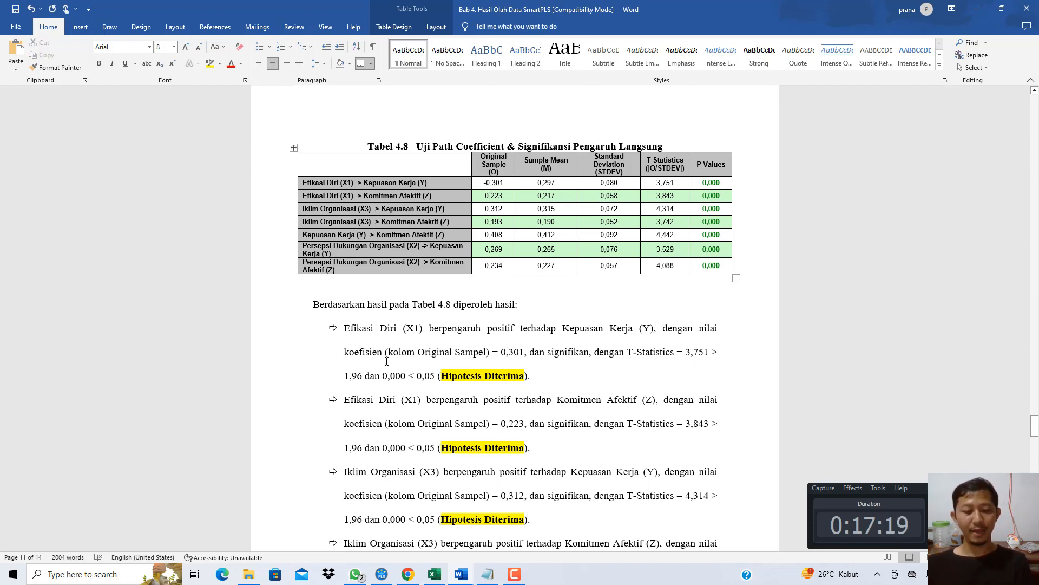
{"action": "key", "text": "ctrl+z"}
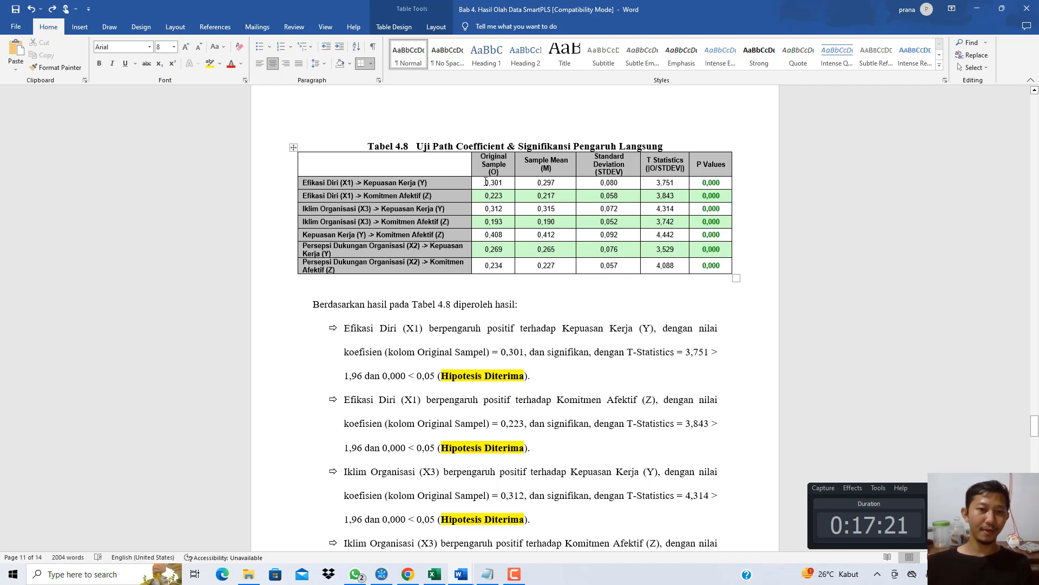
Check the X1 -> Y T Statistics and P Values in Tabel 4.8 against the significance wording and 1,96 threshold in the first bullet
{"action": "left_click_drag", "start_coordinate": [501, 182], "coordinate": [502, 183]}
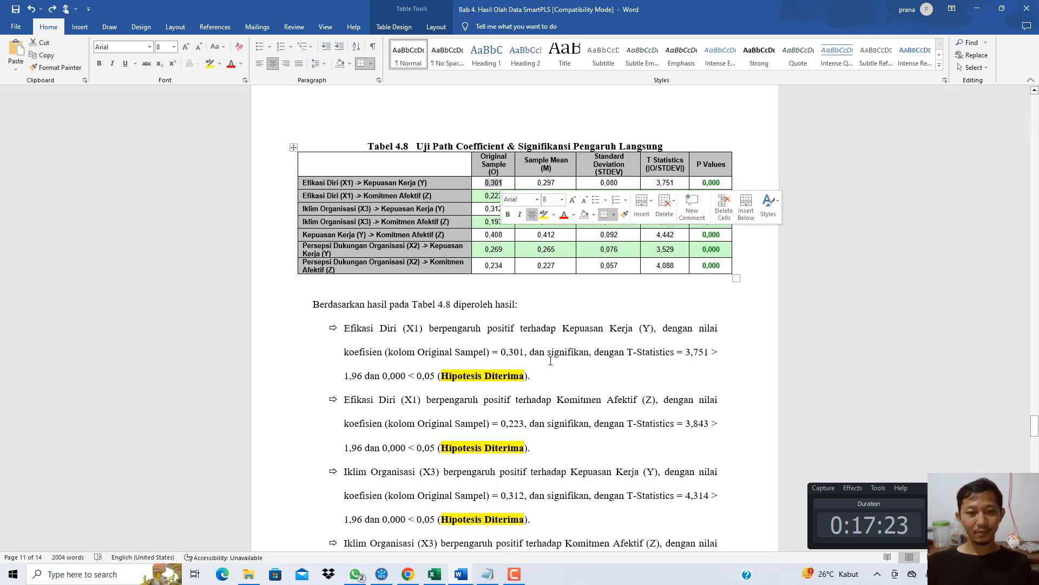
{"action": "left_click_drag", "start_coordinate": [531, 352], "coordinate": [589, 353]}
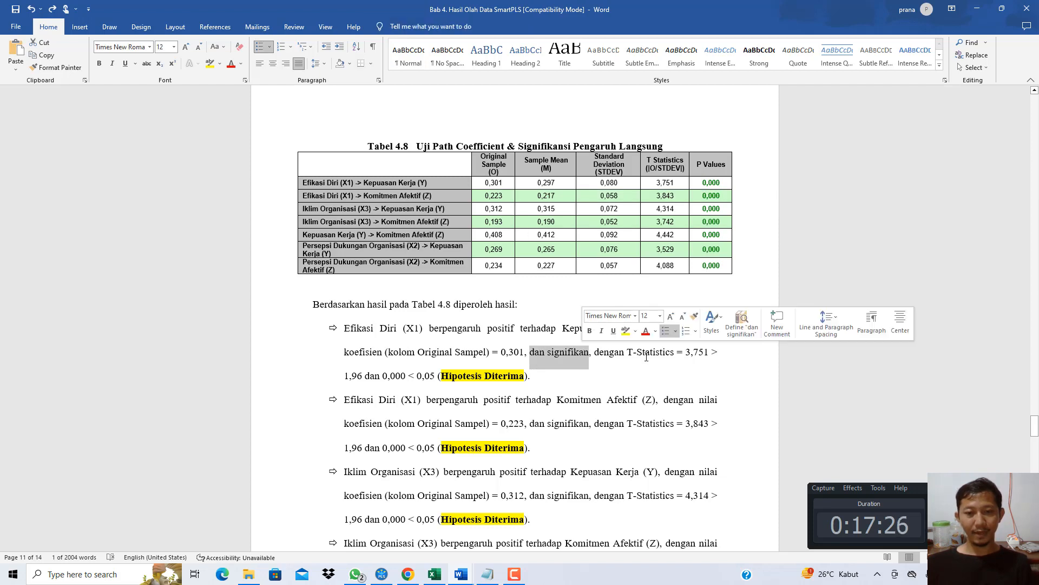
{"action": "double_click", "coordinate": [659, 185]}
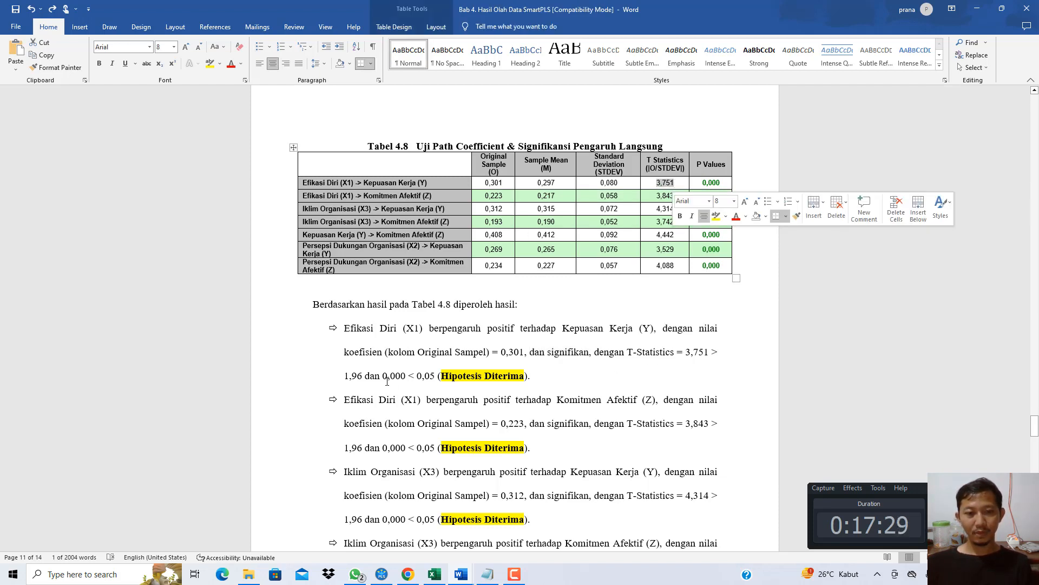
{"action": "double_click", "coordinate": [348, 375]}
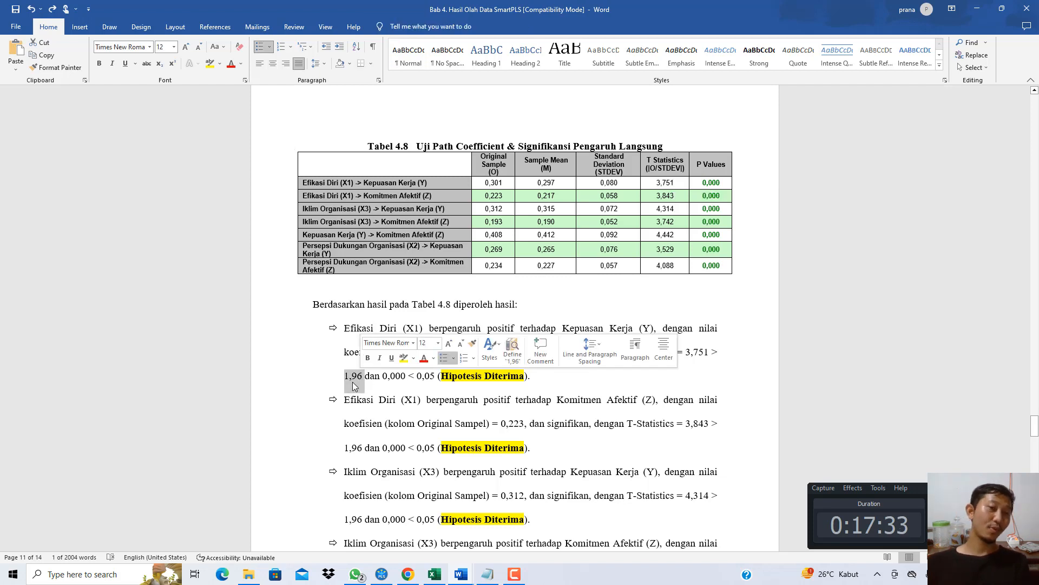
{"action": "double_click", "coordinate": [711, 182]}
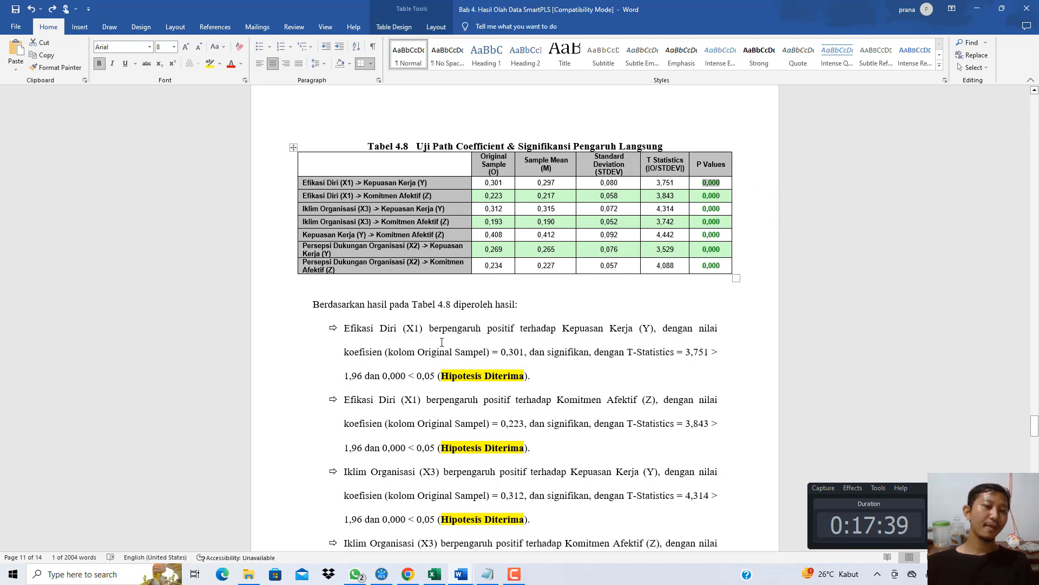
{"action": "left_click_drag", "start_coordinate": [524, 375], "coordinate": [408, 328]}
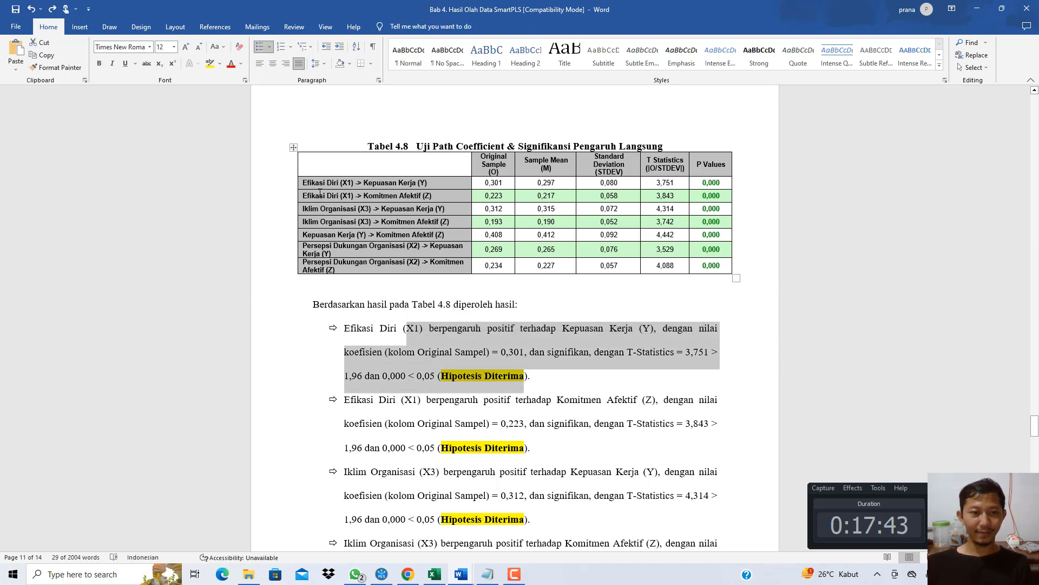
Highlight the path names Efikasi Diri (X1) -> Kepuasan Kerja (Y) and Efikasi Diri (X1) -> Komitmen Afektif (Z) in yellow in Tabel 4.8
{"action": "left_click_drag", "start_coordinate": [303, 182], "coordinate": [420, 178]}
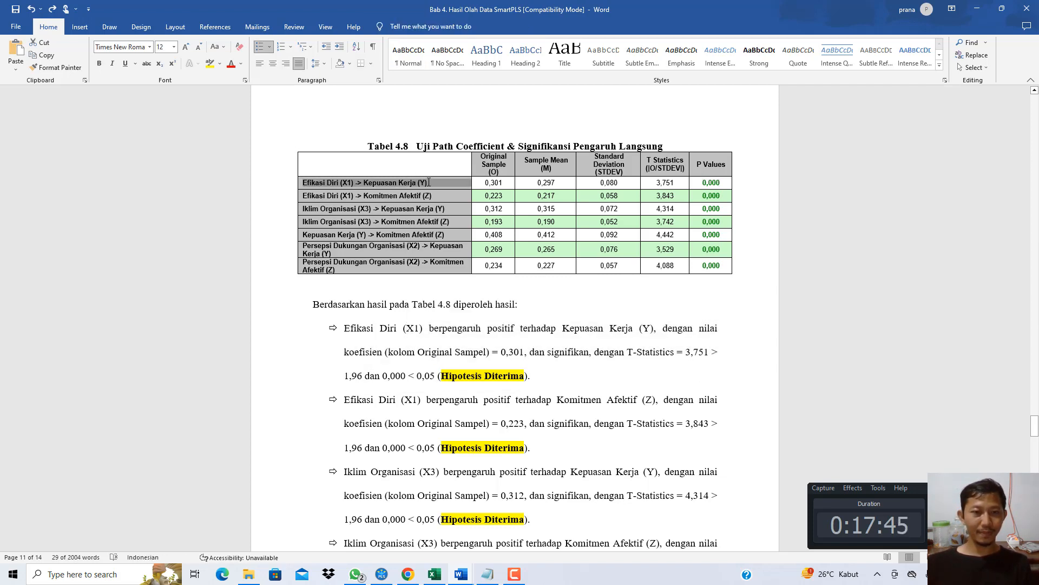
{"action": "left_click", "coordinate": [210, 65]}
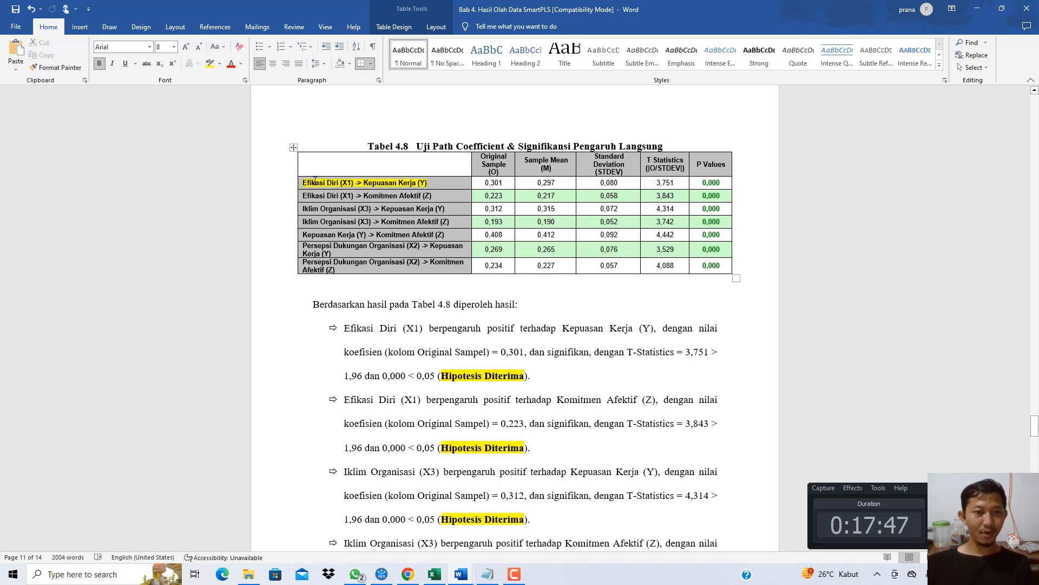
{"action": "left_click_drag", "start_coordinate": [303, 195], "coordinate": [433, 195]}
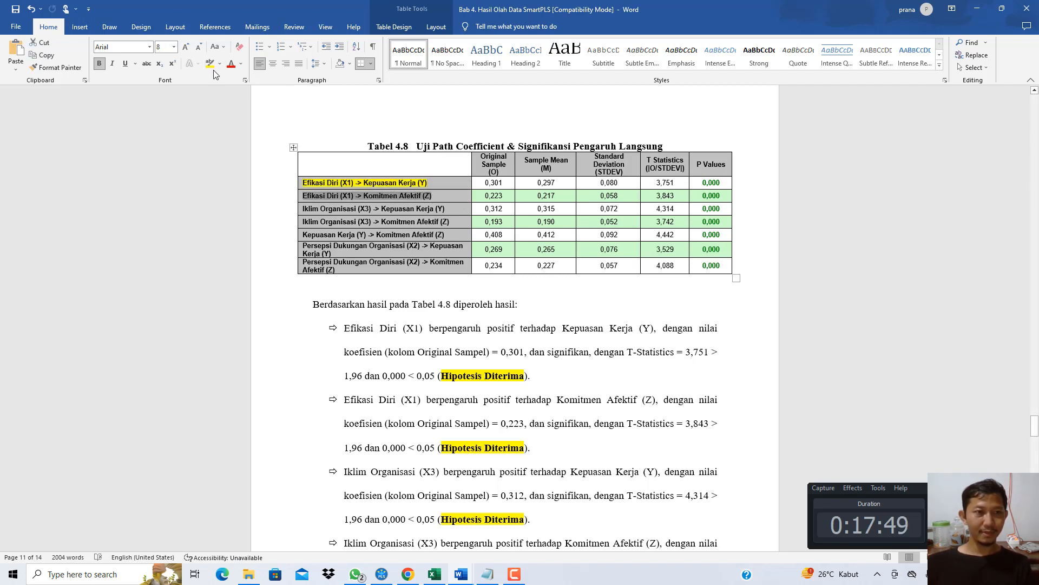
{"action": "left_click", "coordinate": [210, 64]}
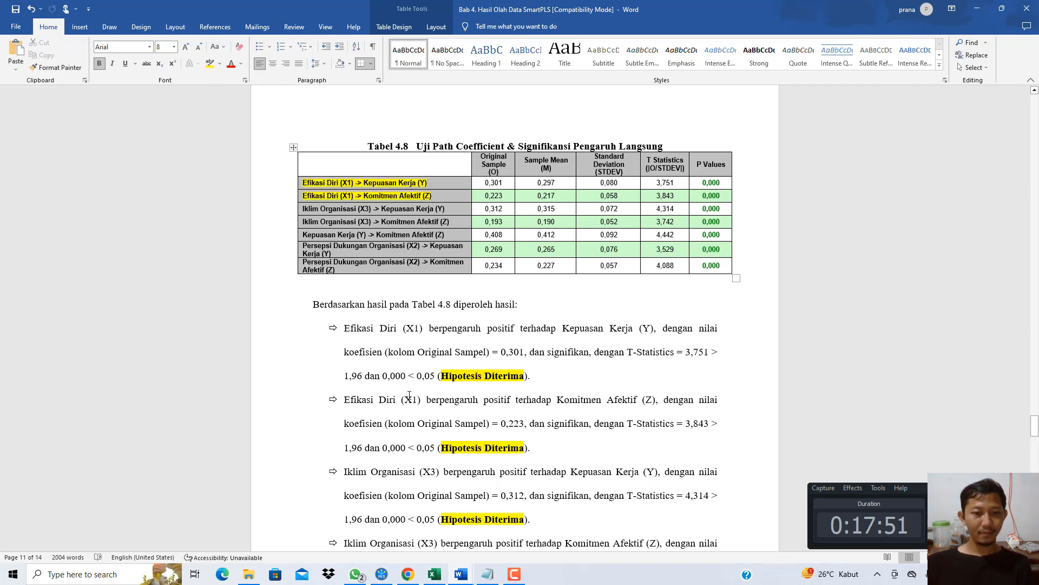
Review the positive effect and coefficient in the second hypothesis bullet, and highlight the matching Original Sample value 0,223 in yellow in Tabel 4.8
{"action": "left_click_drag", "start_coordinate": [405, 401], "coordinate": [654, 405]}
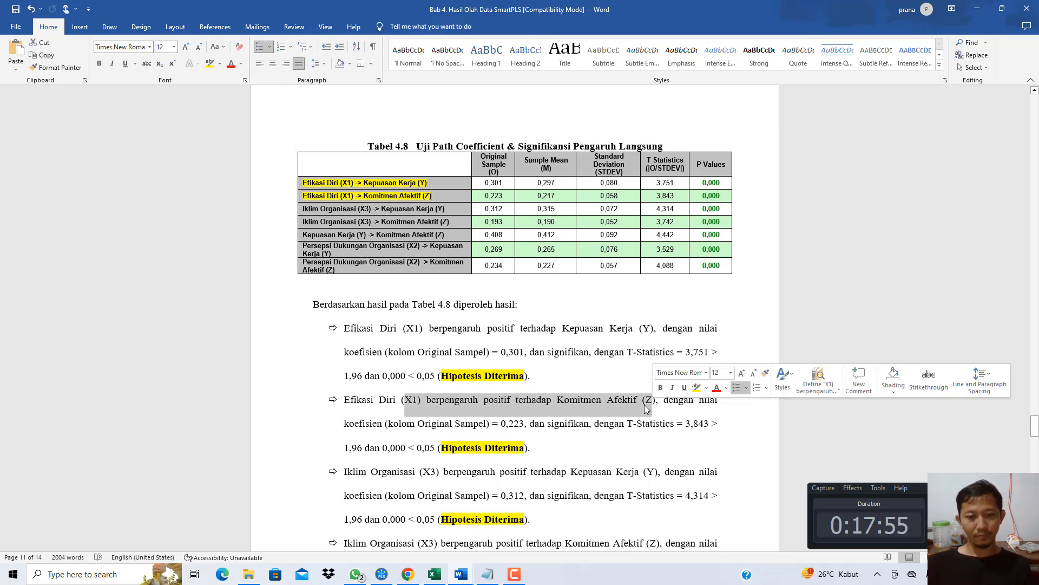
{"action": "left_click", "coordinate": [451, 403]}
{"action": "left_click_drag", "start_coordinate": [460, 403], "coordinate": [509, 404]}
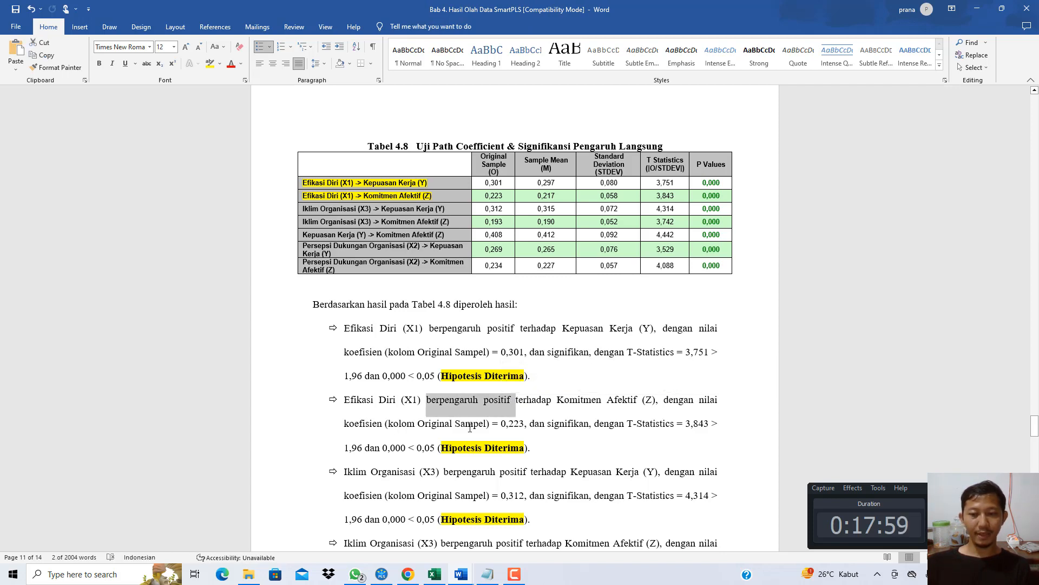
{"action": "left_click_drag", "start_coordinate": [508, 423], "coordinate": [525, 423]}
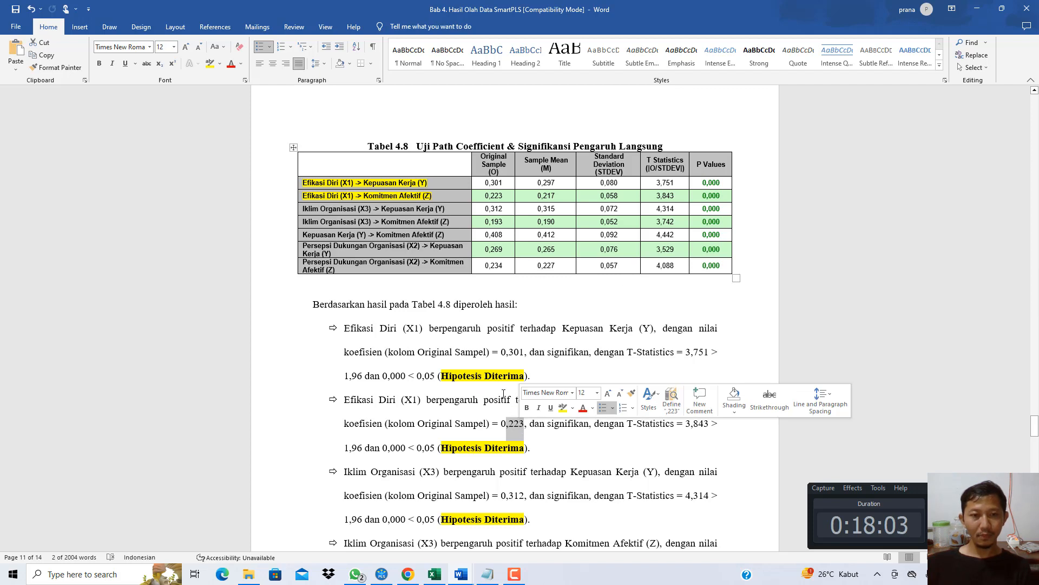
{"action": "left_click_drag", "start_coordinate": [486, 195], "coordinate": [503, 196]}
{"action": "left_click", "coordinate": [210, 65]}
Highlight "Statistics = 3,843" in the second bullet and the digits 843 of the matching T Statistics value in Tabel 4.8 in yellow
{"action": "left_click_drag", "start_coordinate": [655, 423], "coordinate": [714, 426]}
{"action": "left_click", "coordinate": [210, 64]}
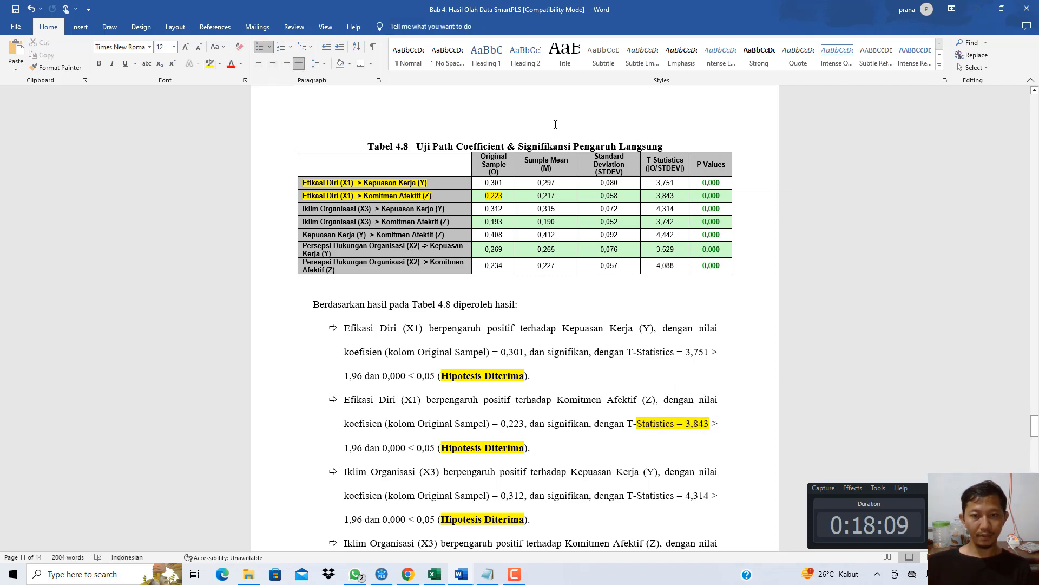
{"action": "left_click_drag", "start_coordinate": [662, 196], "coordinate": [676, 195]}
{"action": "left_click", "coordinate": [210, 64]}
Highlight "0,000 < 0,05" in yellow in the second hypothesis bullet and examine its "< 0,05" threshold
{"action": "left_click_drag", "start_coordinate": [382, 447], "coordinate": [436, 448]}
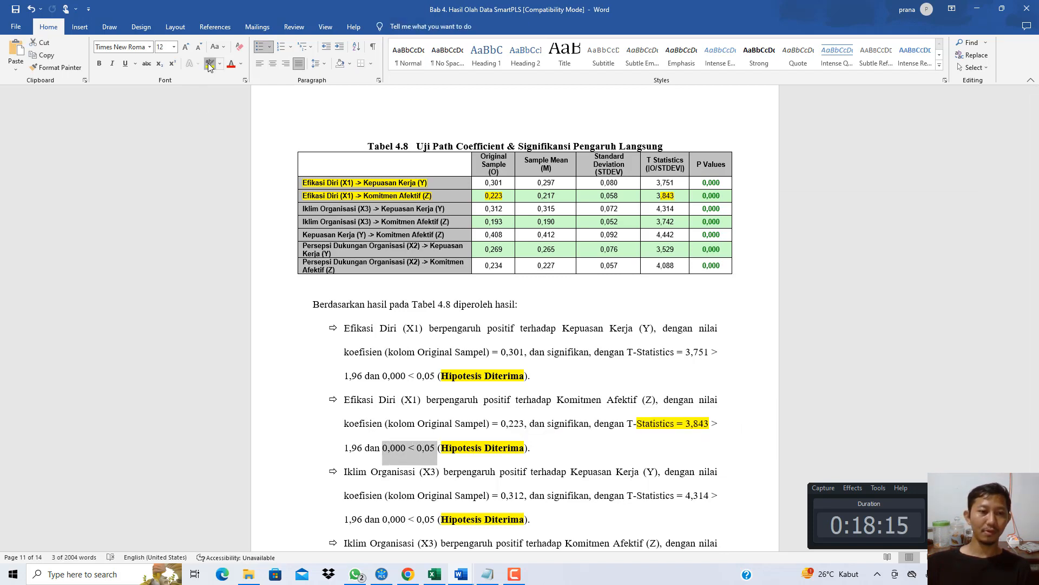
{"action": "left_click", "coordinate": [209, 65]}
{"action": "left_click", "coordinate": [469, 420]}
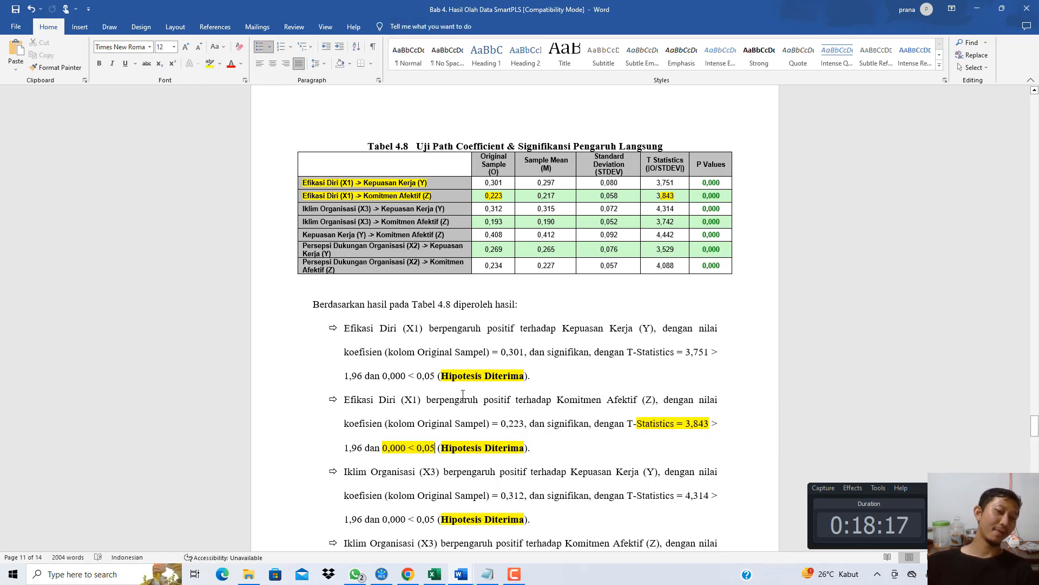
{"action": "left_click_drag", "start_coordinate": [410, 447], "coordinate": [436, 448]}
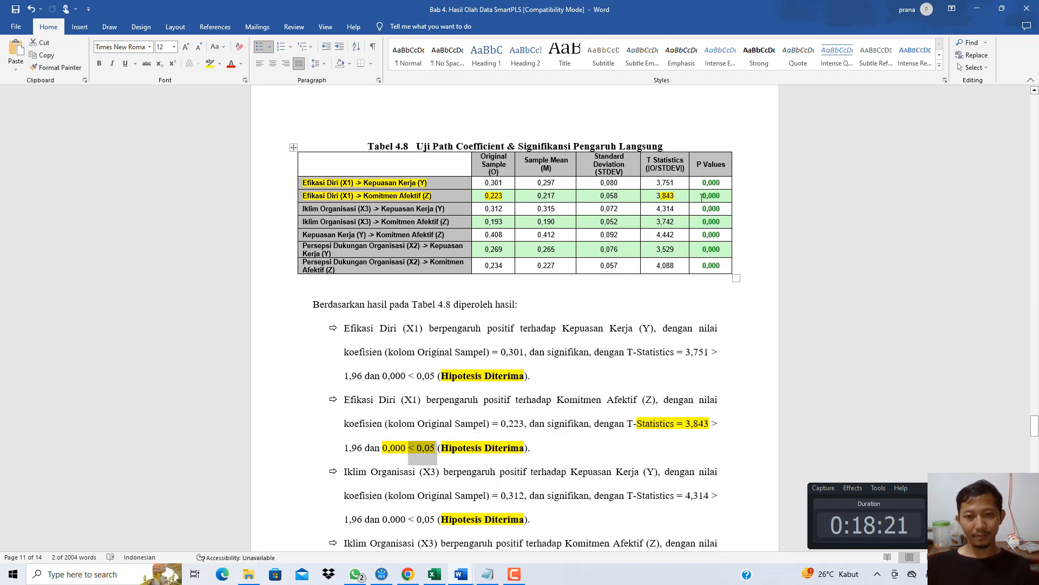
Examine the P value of Efikasi Diri (X1) -> Komitmen Afektif (Z) in Tabel 4.8, and go on to the mediation tests in Tabel 4.12
{"action": "left_click_drag", "start_coordinate": [702, 198], "coordinate": [720, 197]}
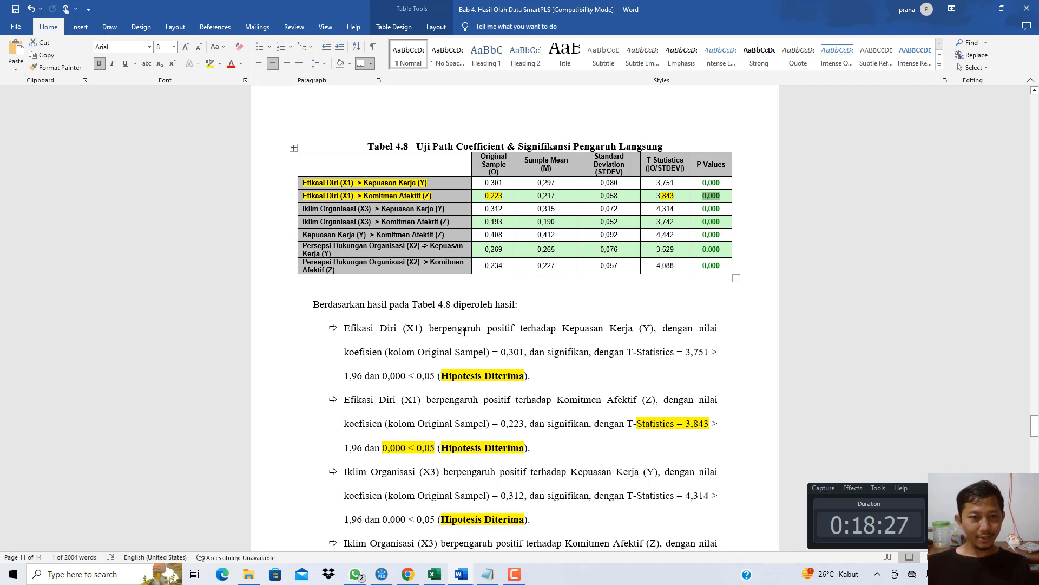
{"action": "left_click", "coordinate": [384, 196]}
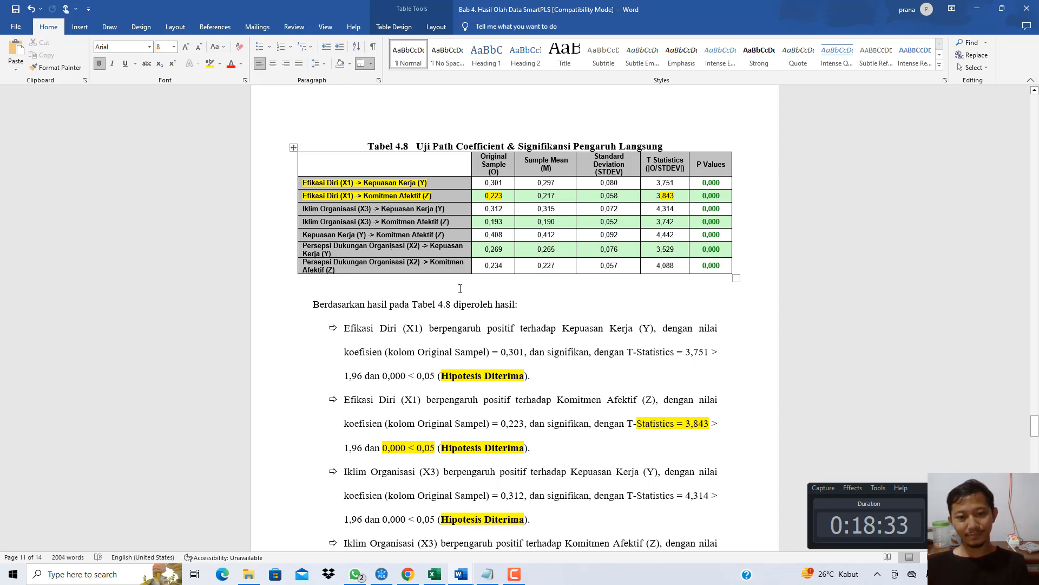
{"action": "scroll", "coordinate": [460, 289], "scroll_direction": "down", "scroll_amount": 6}
{"action": "scroll", "coordinate": [460, 289], "scroll_direction": "down", "scroll_amount": 5}
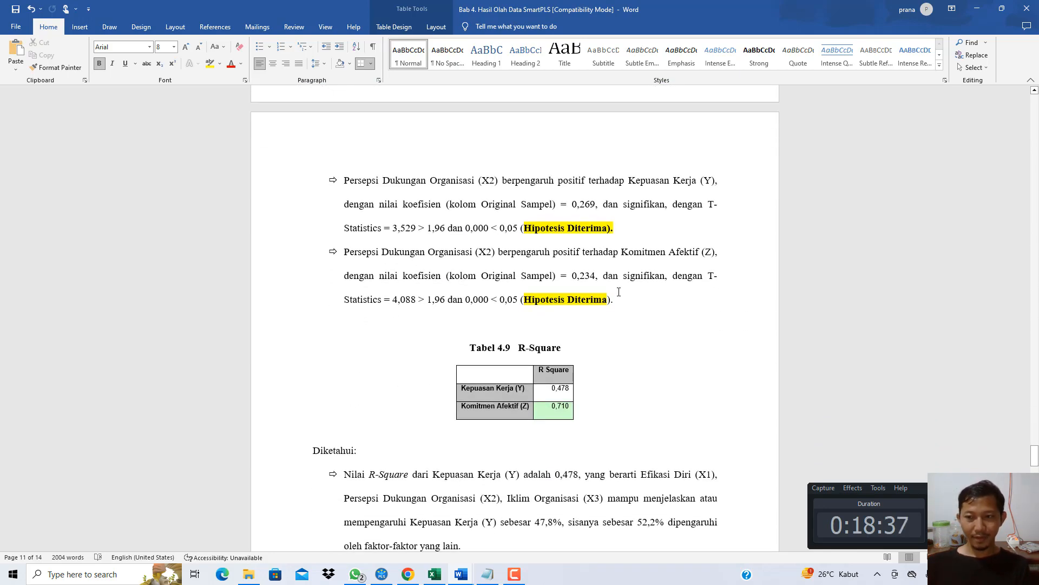
{"action": "scroll", "coordinate": [468, 288], "scroll_direction": "down", "scroll_amount": 18}
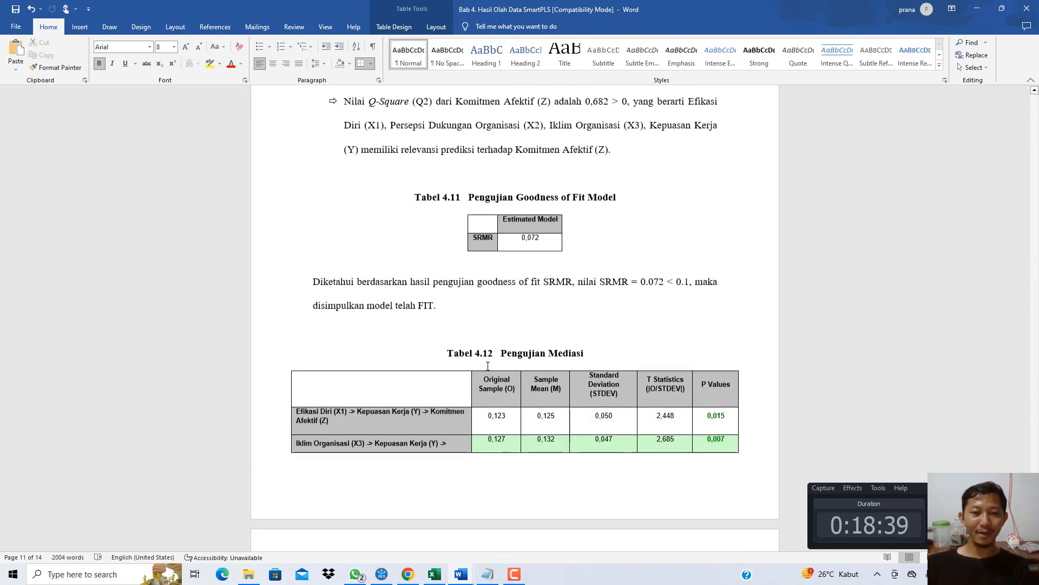
{"action": "scroll", "coordinate": [488, 365], "scroll_direction": "down", "scroll_amount": 5}
{"action": "scroll", "coordinate": [488, 366], "scroll_direction": "up", "scroll_amount": 1}
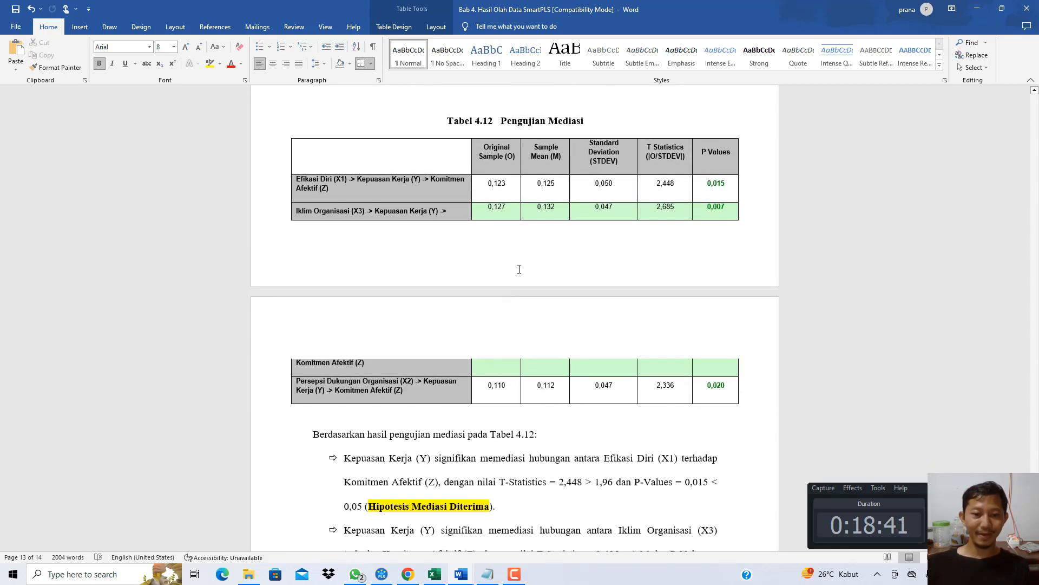
Switch to SmartPLS, open the Specific Indirect Effects of Bootstrapping (Run No. 1), widen the path name column and examine the P values
{"action": "left_click", "coordinate": [381, 574]}
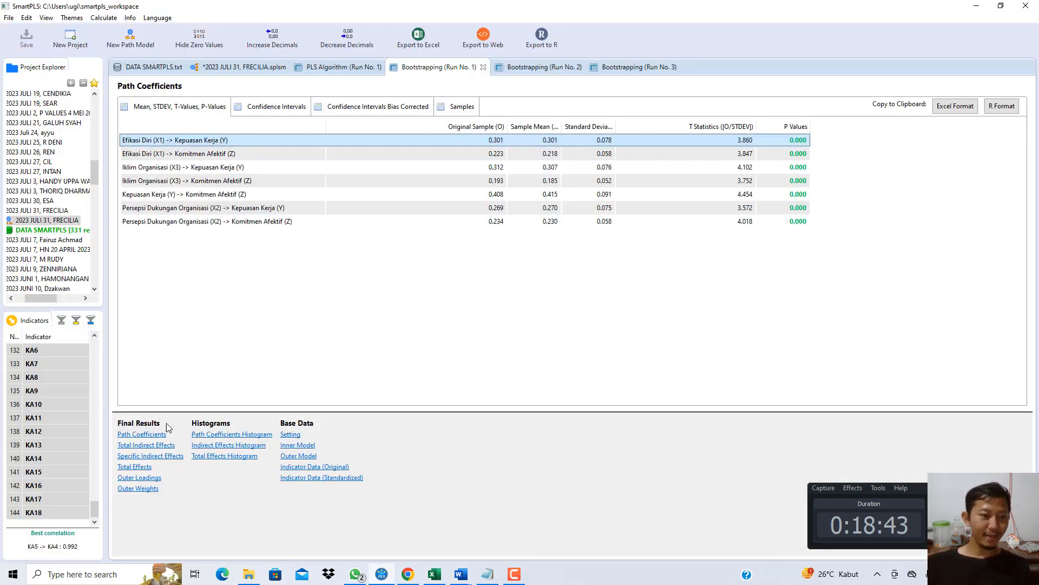
{"action": "left_click", "coordinate": [164, 456]}
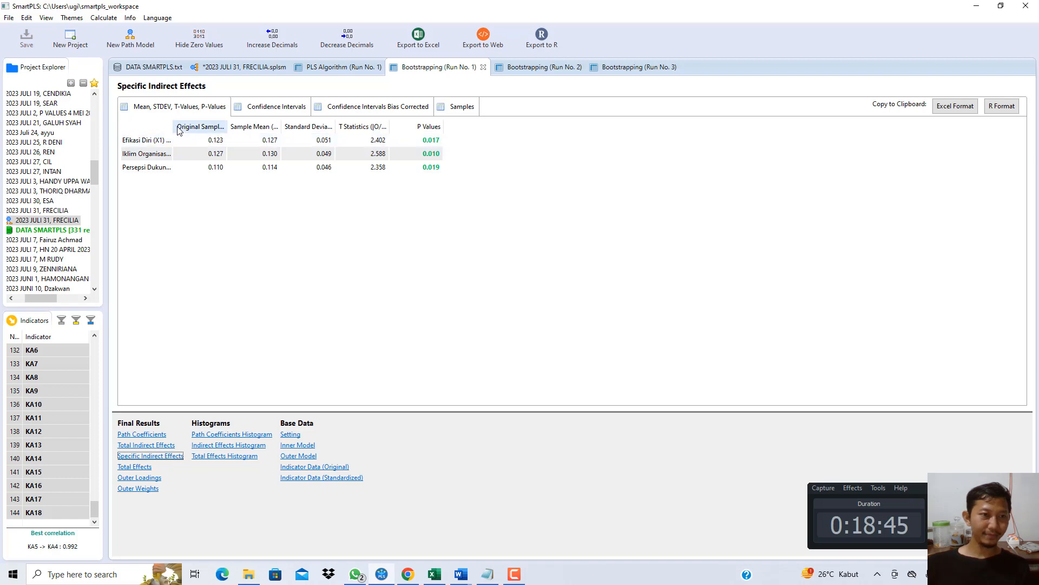
{"action": "left_click_drag", "start_coordinate": [173, 129], "coordinate": [373, 150]}
{"action": "left_click", "coordinate": [626, 142]}
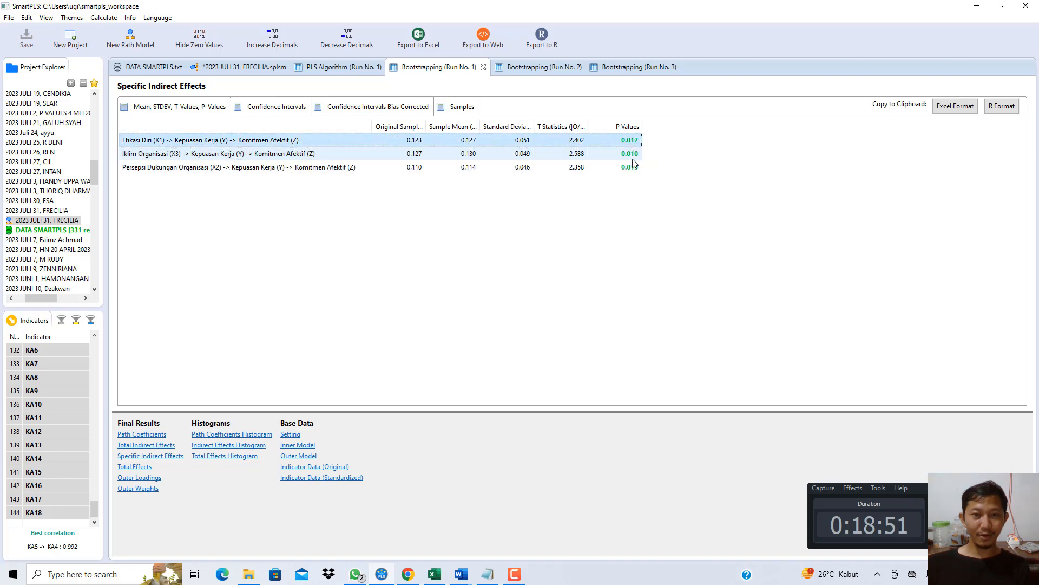
{"action": "left_click", "coordinate": [631, 154]}
Return to the Bab 4 report in Word and highlight "-> Kepuasan Kerja (Y) -> Komitmen Afektif (Z)" in yellow in the Efikasi Diri (X1) row of Tabel 4.12
{"action": "left_click", "coordinate": [461, 573]}
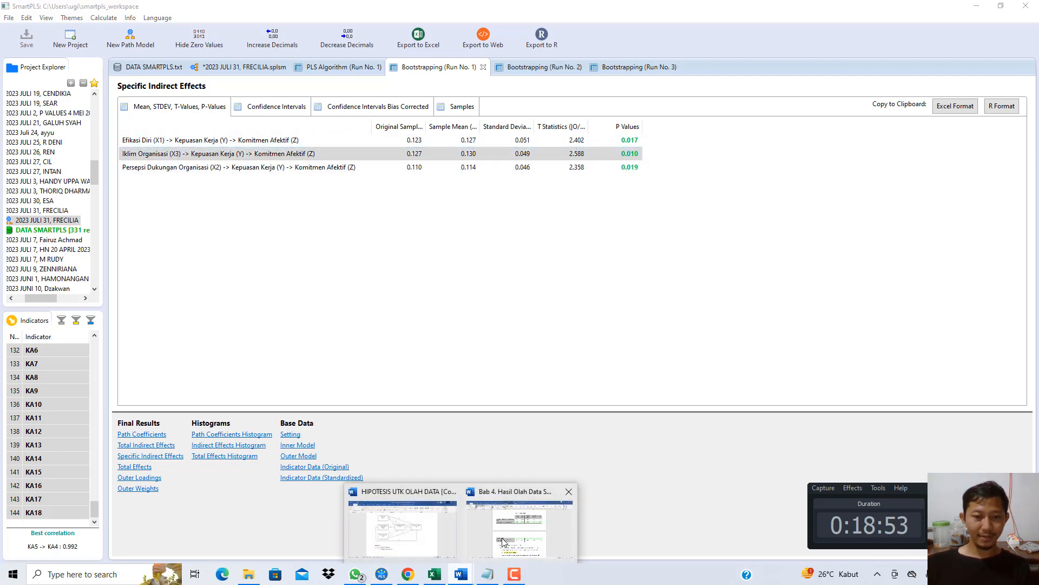
{"action": "left_click", "coordinate": [503, 541]}
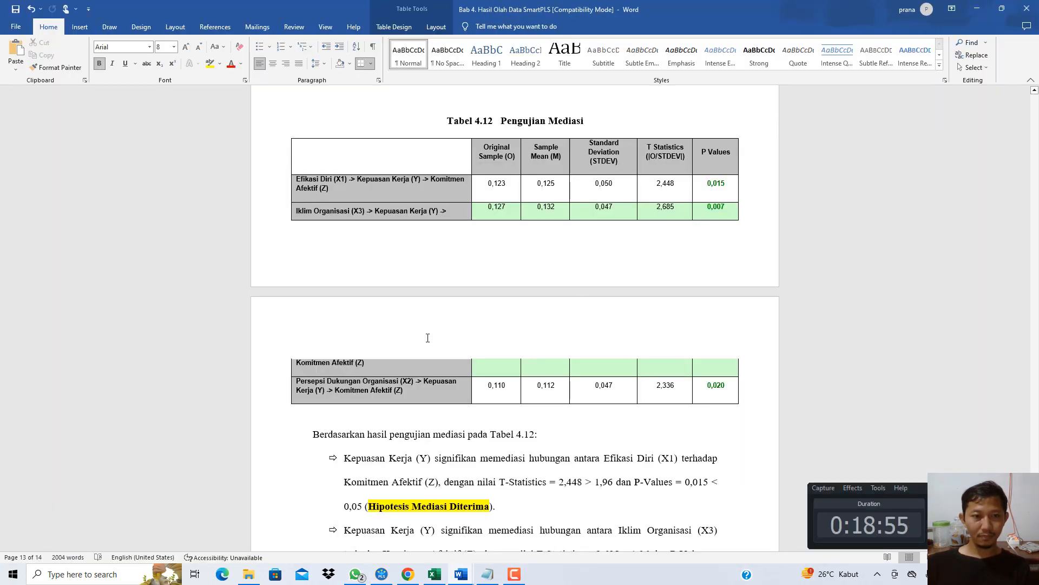
{"action": "scroll", "coordinate": [428, 337], "scroll_direction": "down", "scroll_amount": 1}
{"action": "left_click_drag", "start_coordinate": [344, 428], "coordinate": [602, 429]}
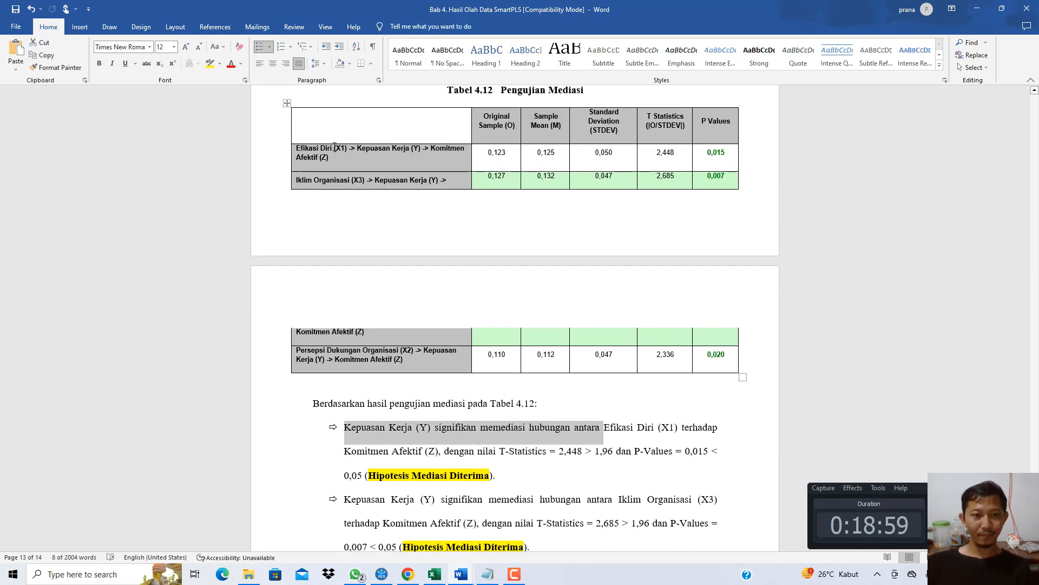
{"action": "left_click_drag", "start_coordinate": [349, 148], "coordinate": [329, 162]}
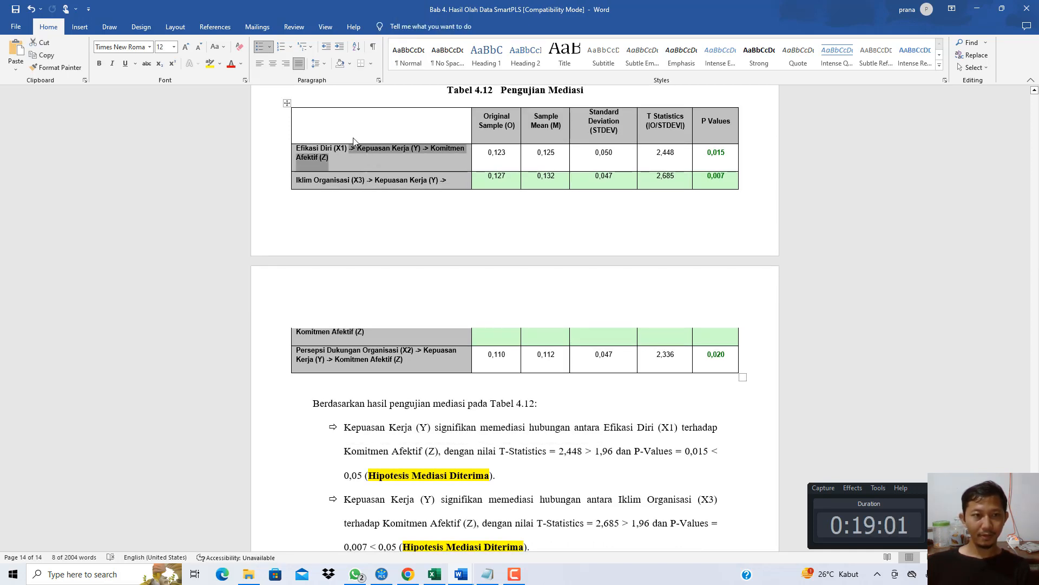
{"action": "left_click", "coordinate": [210, 63]}
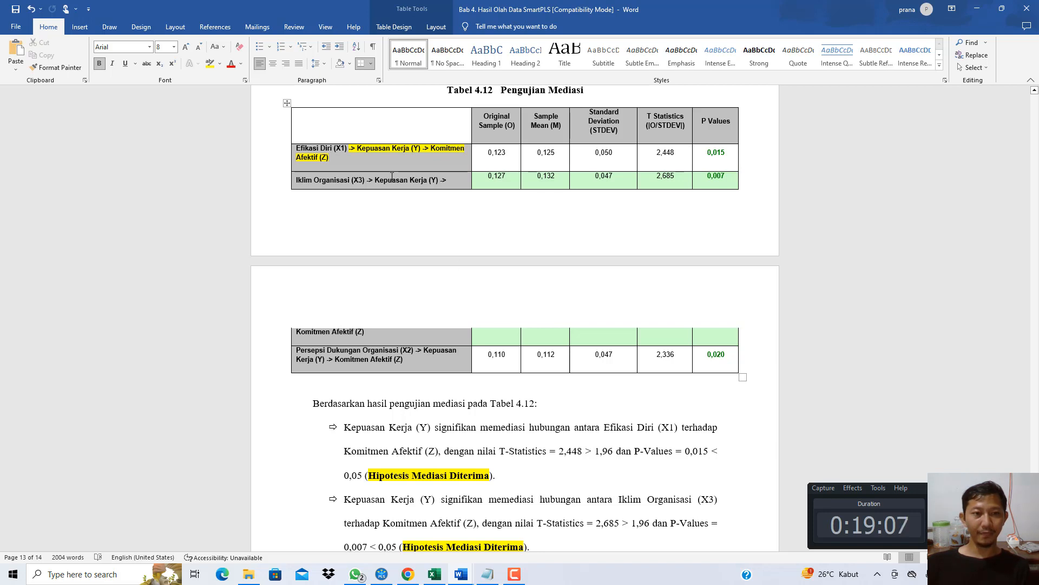
Compare the first mediation bullet's T-Statistics, 1,96 threshold and P-Values with Tabel 4.12, and examine the mediator in the Iklim Organisasi (X3) row
{"action": "left_click_drag", "start_coordinate": [483, 452], "coordinate": [615, 453]}
{"action": "left_click", "coordinate": [586, 451]}
{"action": "left_click_drag", "start_coordinate": [656, 154], "coordinate": [675, 155]}
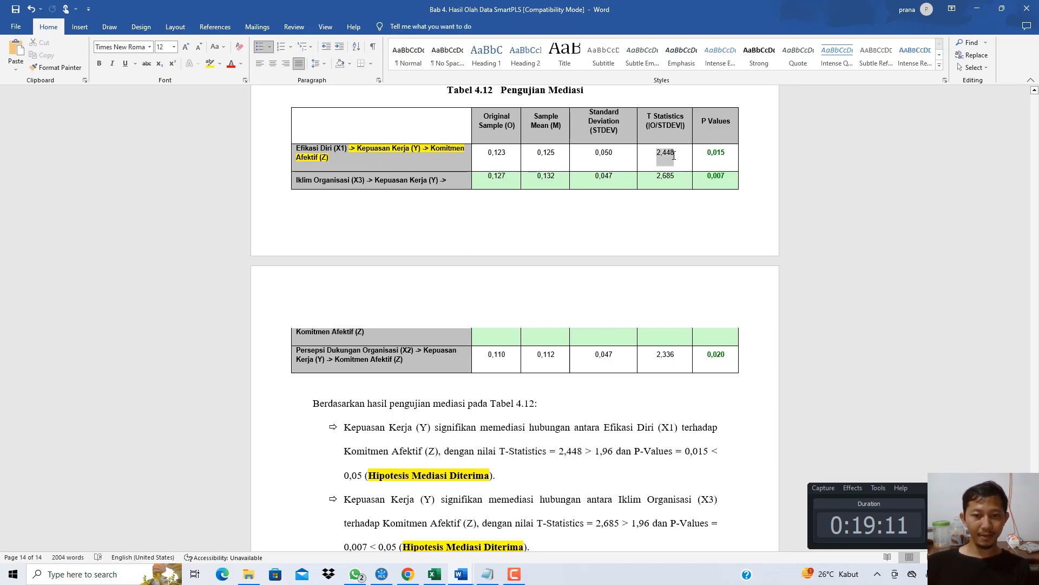
{"action": "left_click_drag", "start_coordinate": [587, 453], "coordinate": [613, 456]}
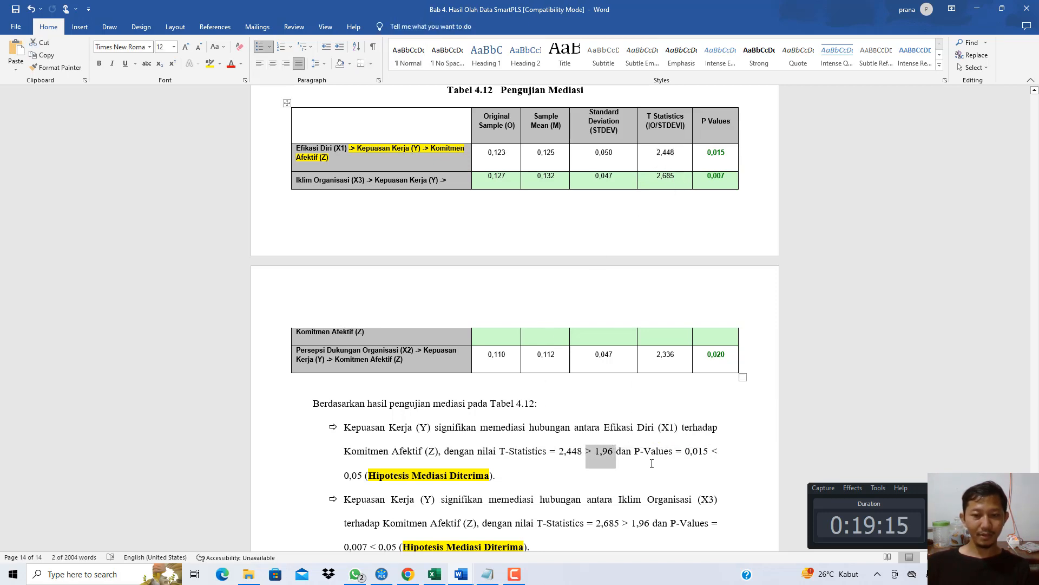
{"action": "left_click_drag", "start_coordinate": [645, 453], "coordinate": [711, 454]}
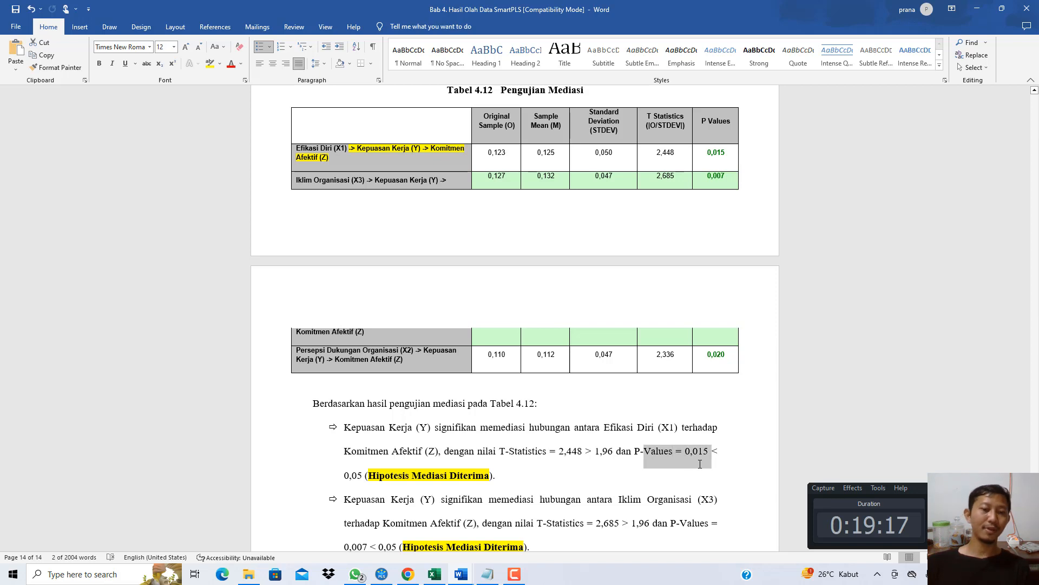
{"action": "scroll", "coordinate": [380, 349], "scroll_direction": "down", "scroll_amount": 1}
{"action": "scroll", "coordinate": [380, 344], "scroll_direction": "up", "scroll_amount": 1}
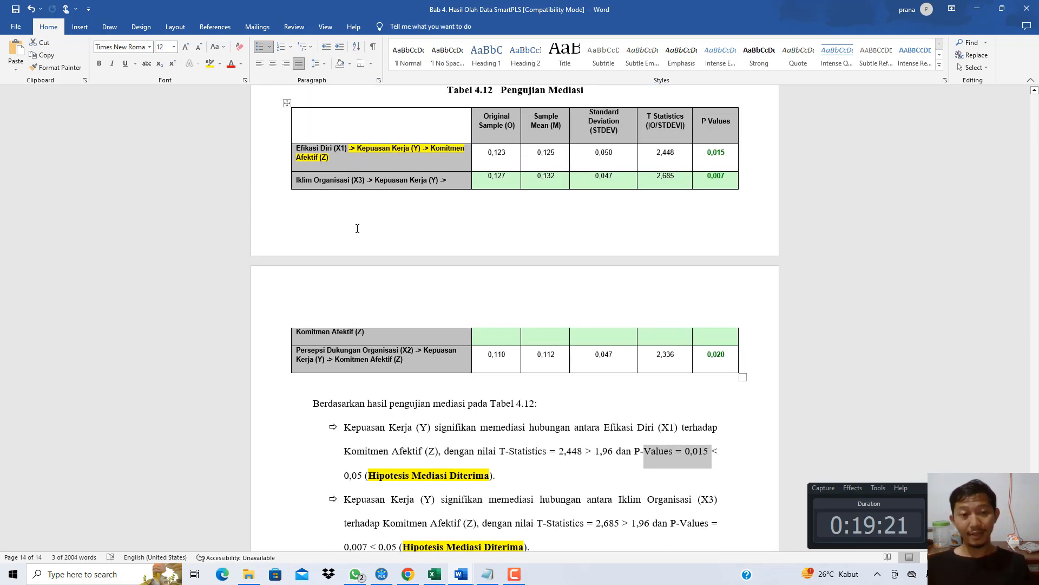
{"action": "left_click_drag", "start_coordinate": [375, 180], "coordinate": [439, 180]}
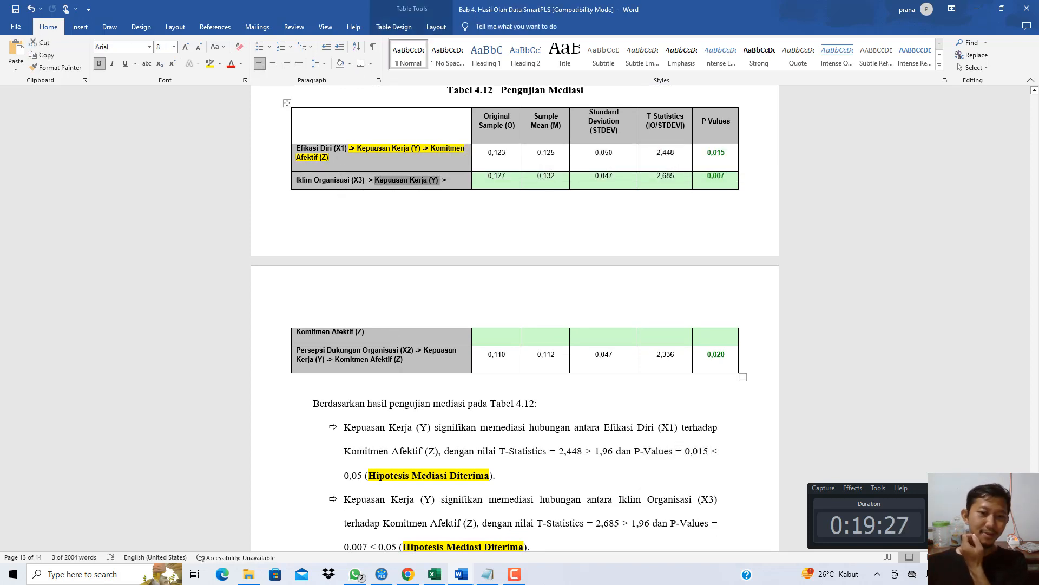
Go back to Tabel 4.9, then open the R Square results of PLS Algorithm (Run No. 1) in SmartPLS and widen the variable name column
{"action": "scroll", "coordinate": [398, 362], "scroll_direction": "down", "scroll_amount": 3}
{"action": "scroll", "coordinate": [491, 354], "scroll_direction": "up", "scroll_amount": 15}
{"action": "scroll", "coordinate": [482, 334], "scroll_direction": "up", "scroll_amount": 4}
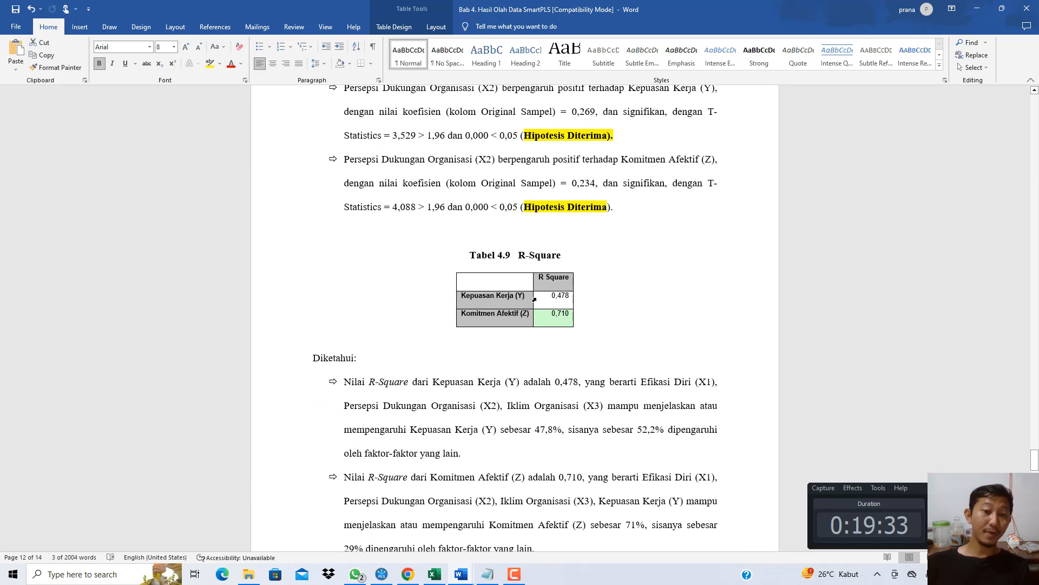
{"action": "left_click", "coordinate": [382, 574]}
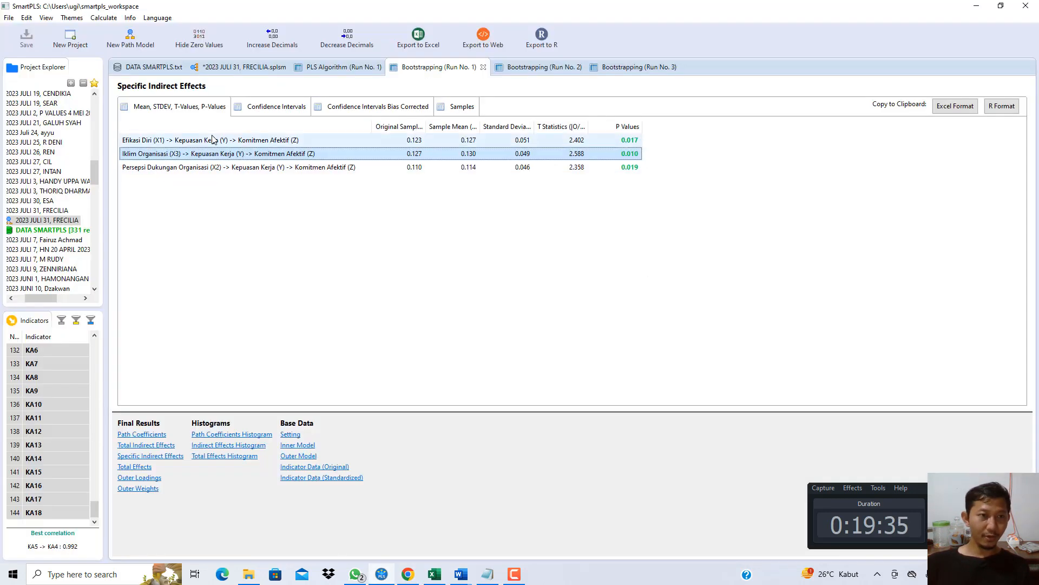
{"action": "left_click", "coordinate": [322, 66]}
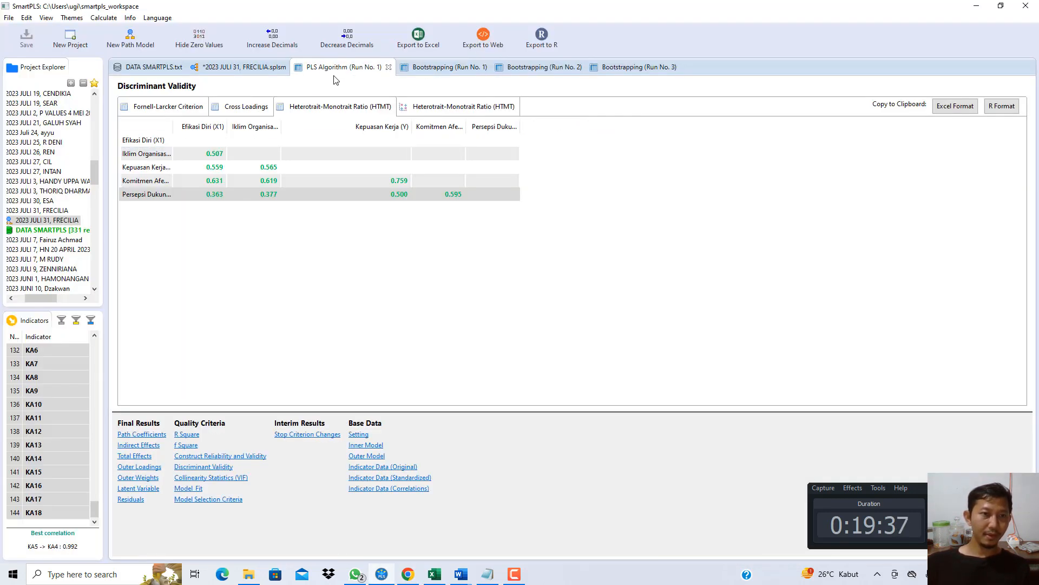
{"action": "left_click", "coordinate": [190, 436]}
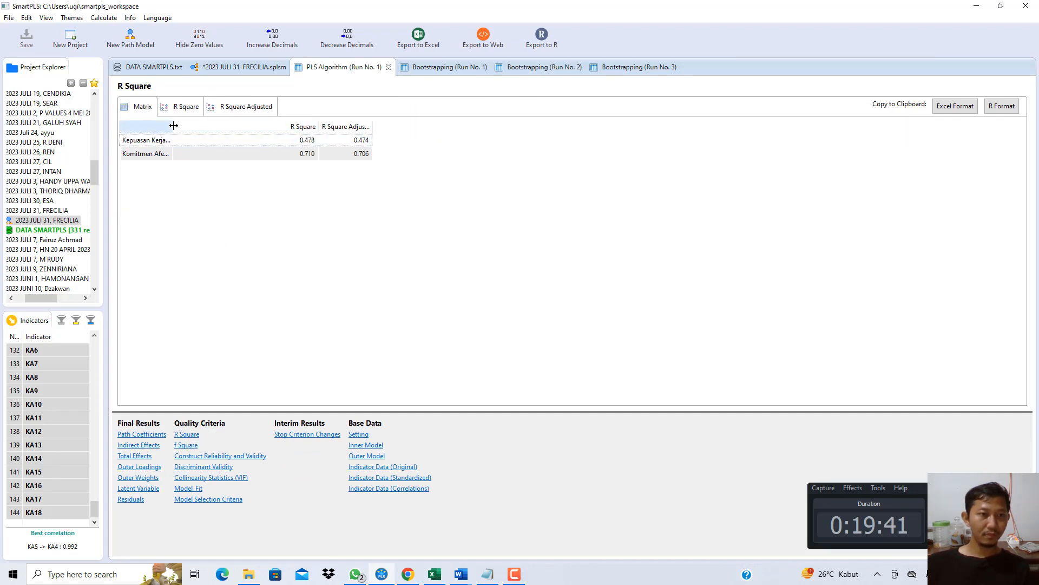
{"action": "left_click_drag", "start_coordinate": [173, 125], "coordinate": [281, 127]}
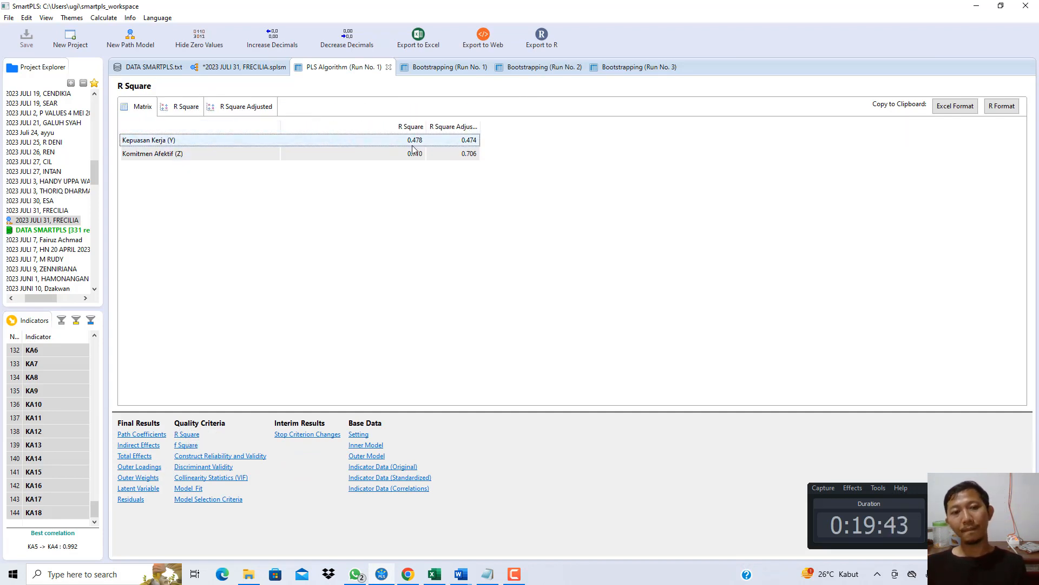
Return to the Bab 4 report in Word and review the Kepuasan Kerja (Y) row of Tabel 4.9 against the predictors and percentage in its R-Square bullet
{"action": "mouse_move", "coordinate": [469, 569]}
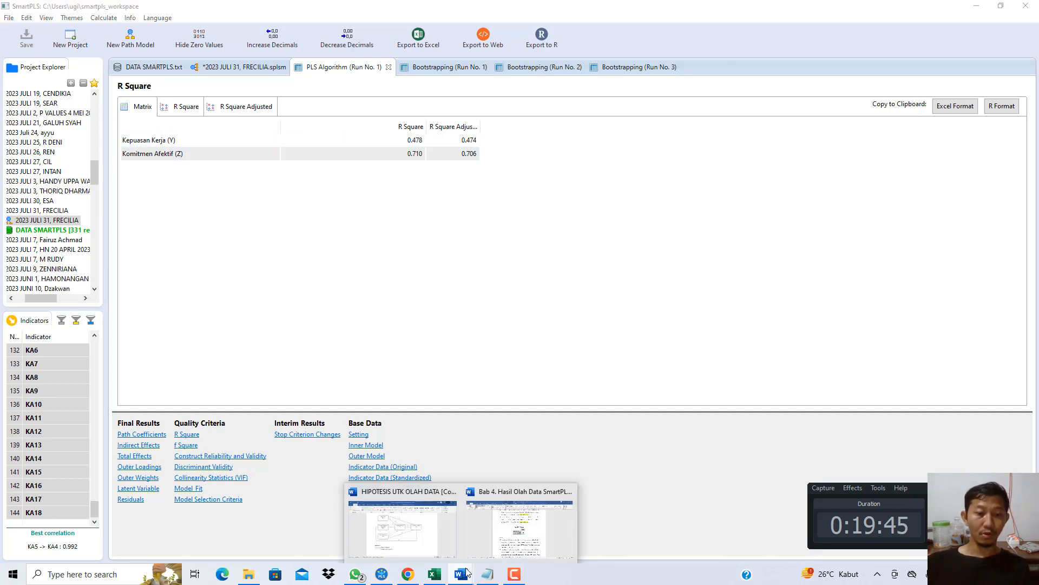
{"action": "left_click", "coordinate": [522, 520]}
{"action": "scroll", "coordinate": [442, 371], "scroll_direction": "down", "scroll_amount": 1}
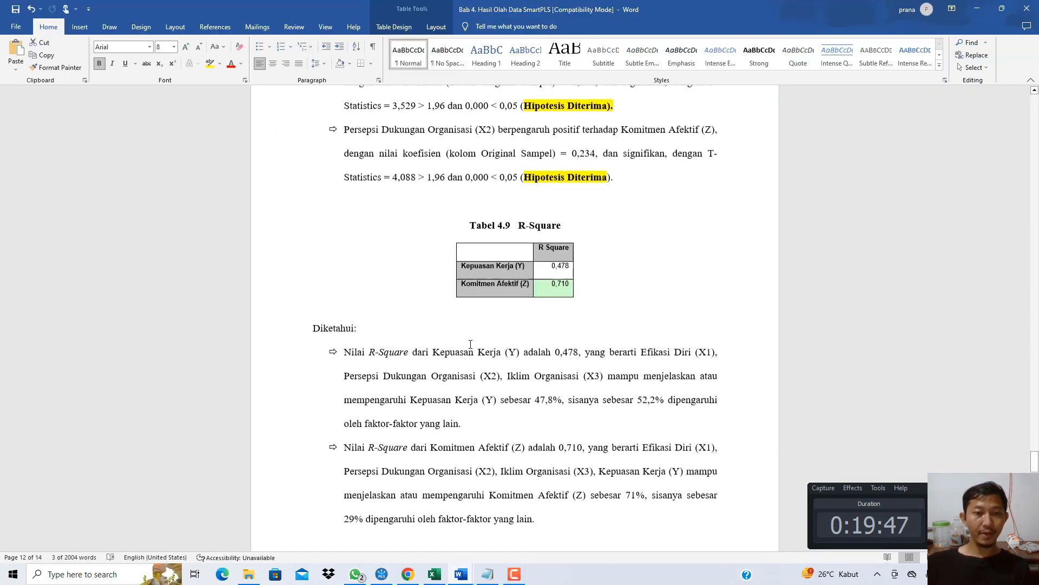
{"action": "left_click_drag", "start_coordinate": [501, 266], "coordinate": [551, 264]}
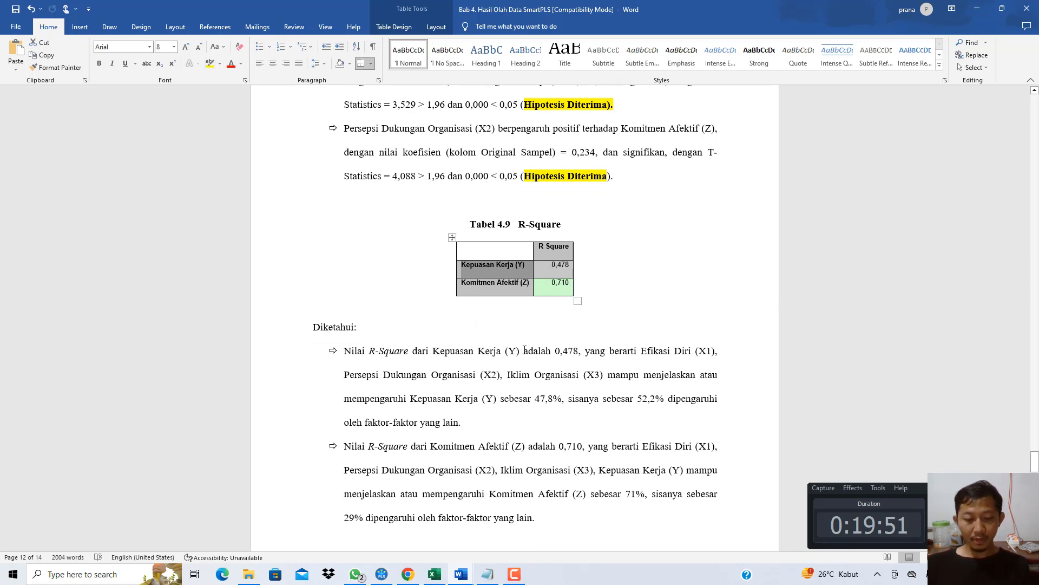
{"action": "left_click_drag", "start_coordinate": [660, 355], "coordinate": [710, 353]}
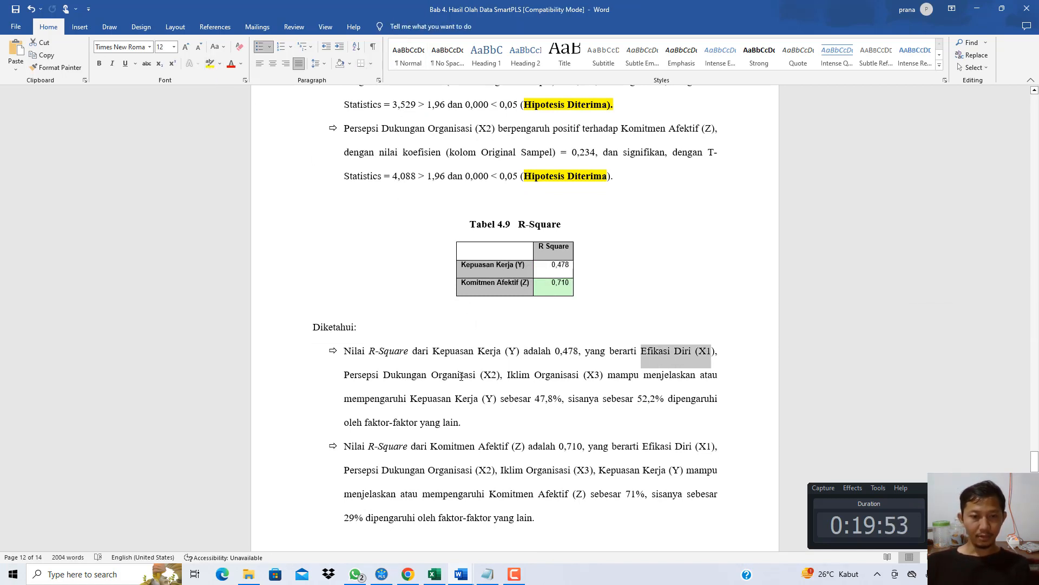
{"action": "left_click_drag", "start_coordinate": [539, 375], "coordinate": [588, 351]}
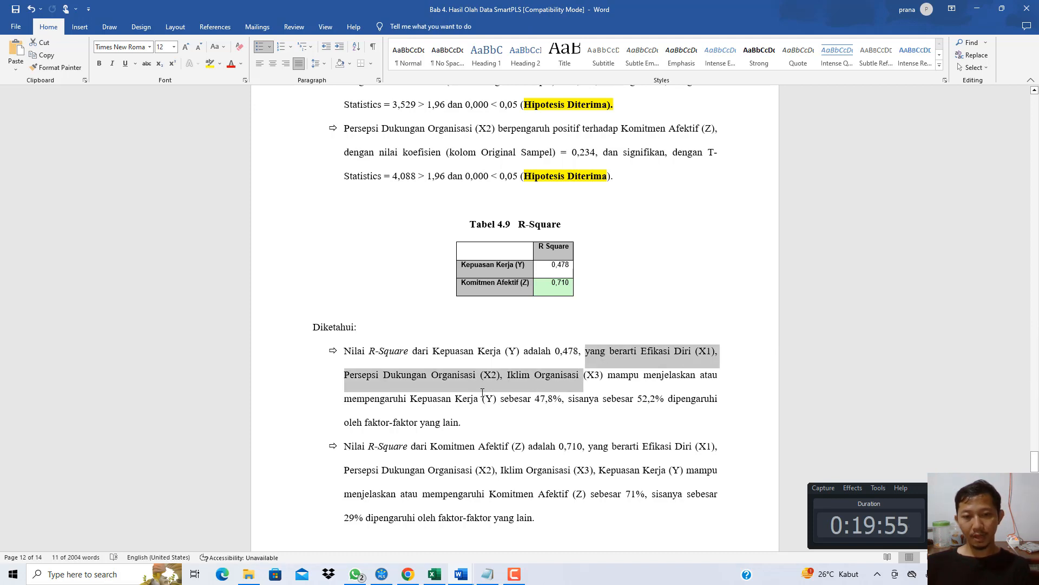
{"action": "left_click_drag", "start_coordinate": [480, 400], "coordinate": [553, 400]}
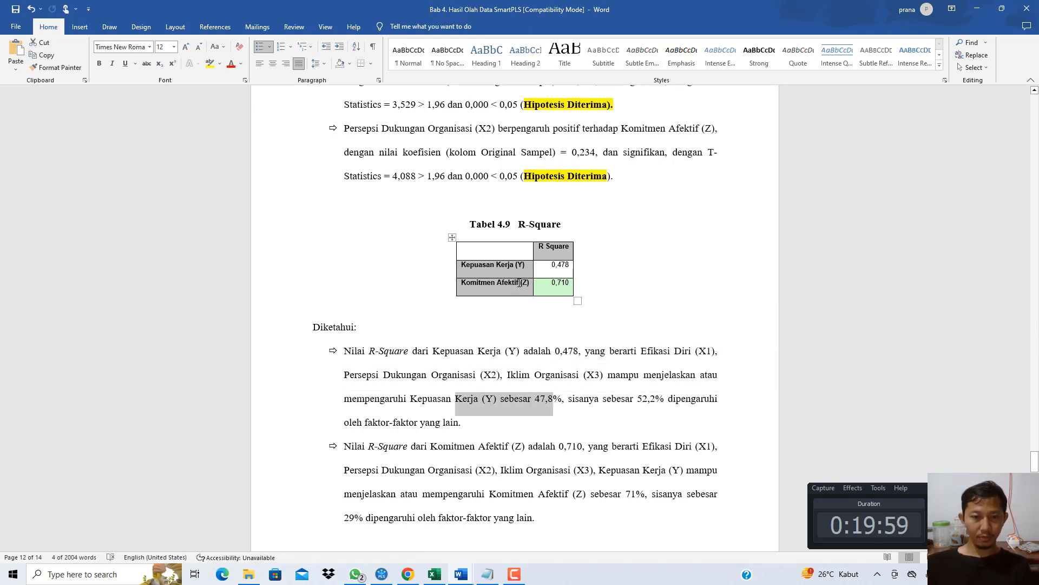
Review the Komitmen Afektif (Z) row of Tabel 4.9 against the value in its R-Square bullet, and go on to the Q-Square results in Tabel 4.10
{"action": "left_click_drag", "start_coordinate": [520, 282], "coordinate": [576, 285]}
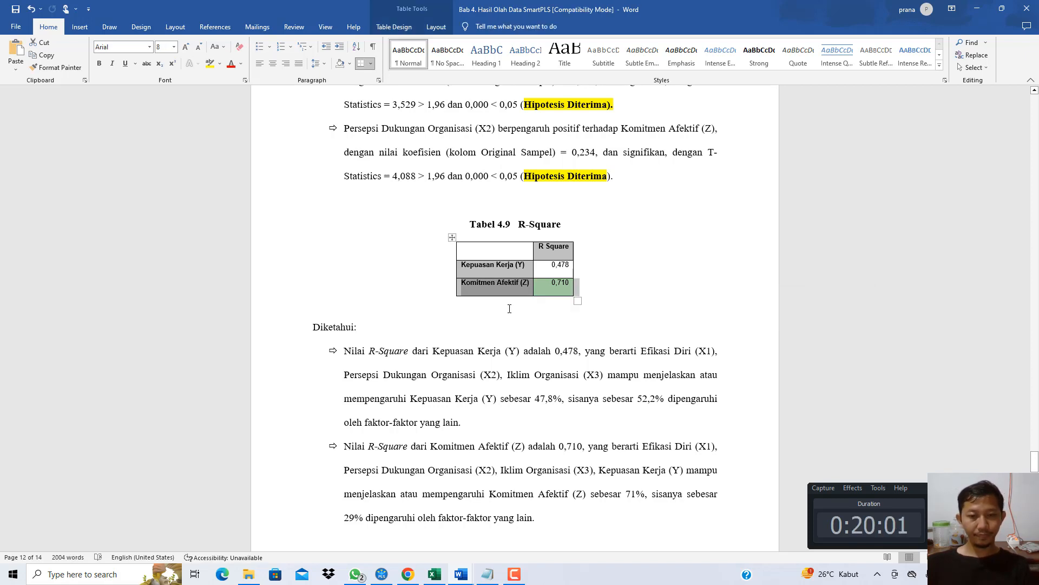
{"action": "scroll", "coordinate": [509, 308], "scroll_direction": "down", "scroll_amount": 2}
{"action": "left_click_drag", "start_coordinate": [560, 382], "coordinate": [582, 387]}
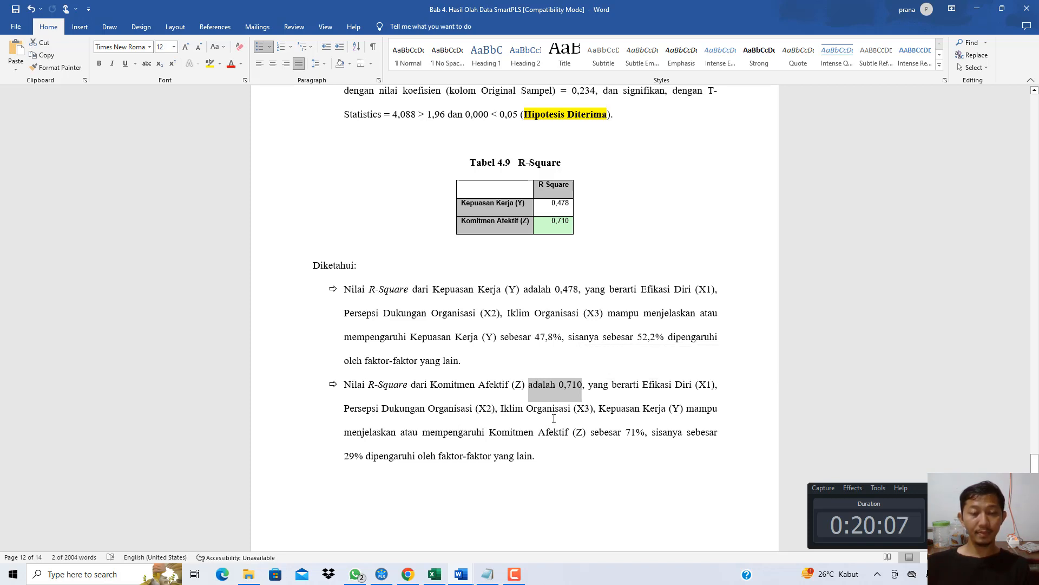
{"action": "scroll", "coordinate": [532, 400], "scroll_direction": "down", "scroll_amount": 10}
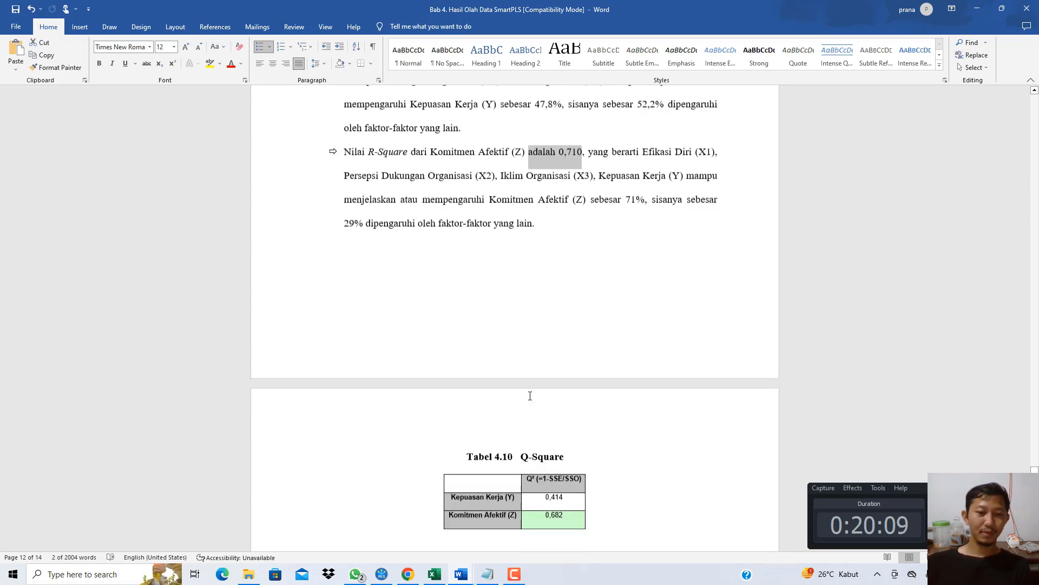
{"action": "scroll", "coordinate": [527, 395], "scroll_direction": "up", "scroll_amount": 3}
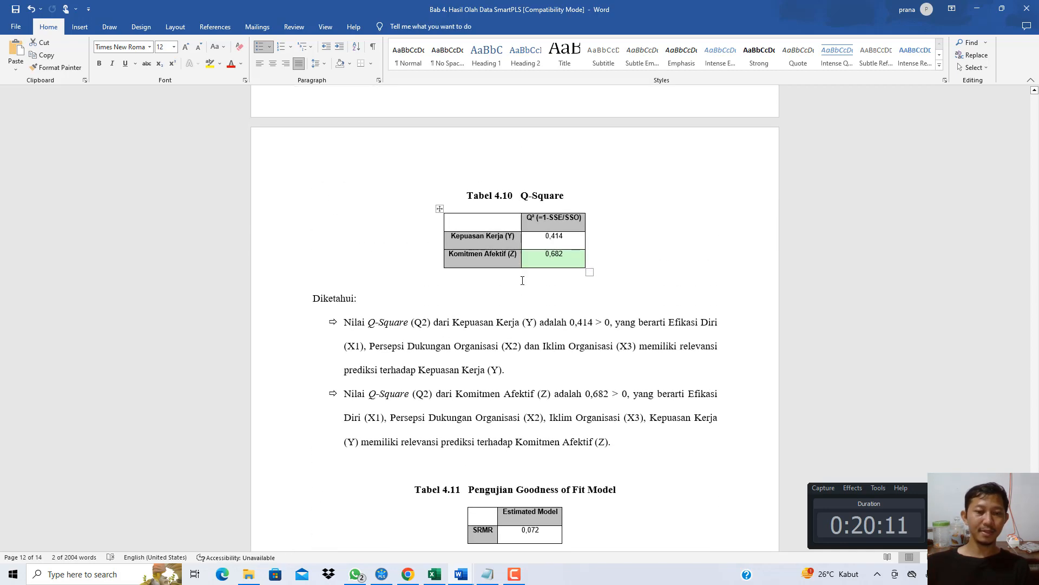